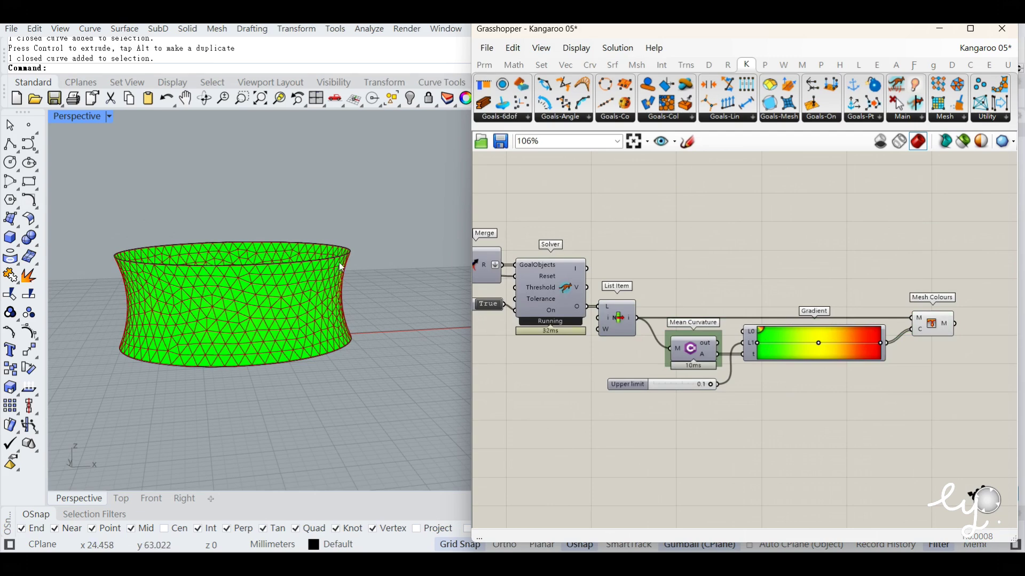
- Raise and tilt the upper boundary curve to deform the curvature-coloured ring mesh
mouse_move(364, 305)
right_mouse_down()
mouse_move(359, 317)
mouse_move(378, 304)
right_mouse_up()
right_click_drag(539, 272, 741, 284)
left_click(509, 229)
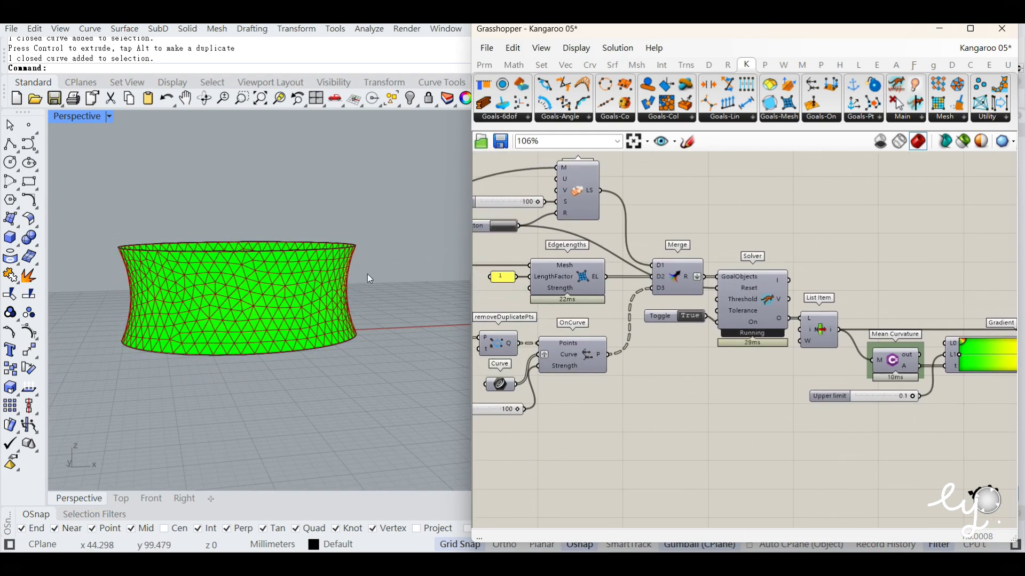
key("ctrl+y")
left_click_drag(242, 221, 241, 206)
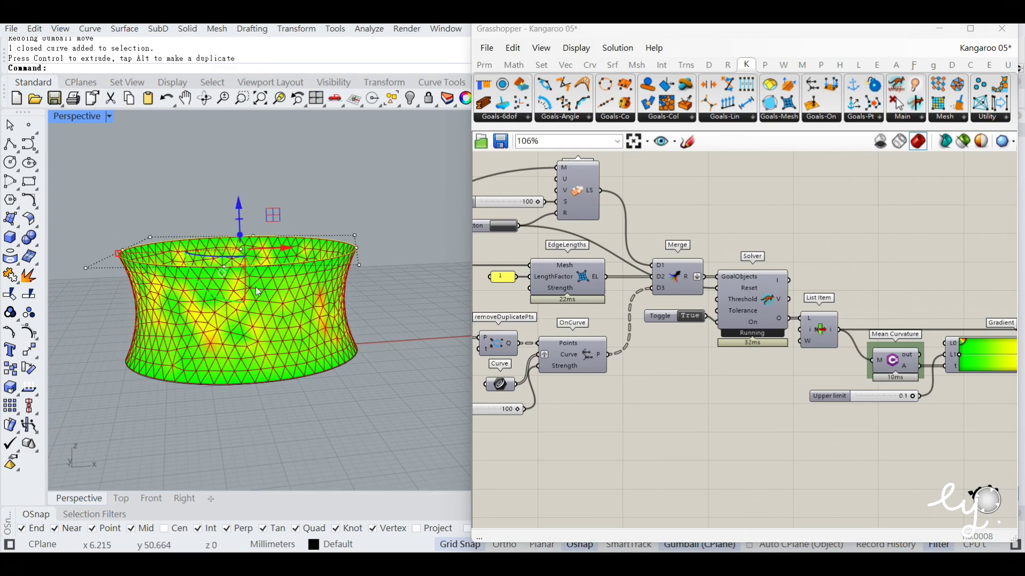
mouse_move(246, 276)
left_mouse_down()
mouse_move(245, 299)
mouse_move(246, 289)
left_mouse_up()
right_click_drag(247, 289, 299, 334)
left_click_drag(318, 257, 307, 266)
left_click_drag(239, 204, 213, 192)
left_click(325, 387)
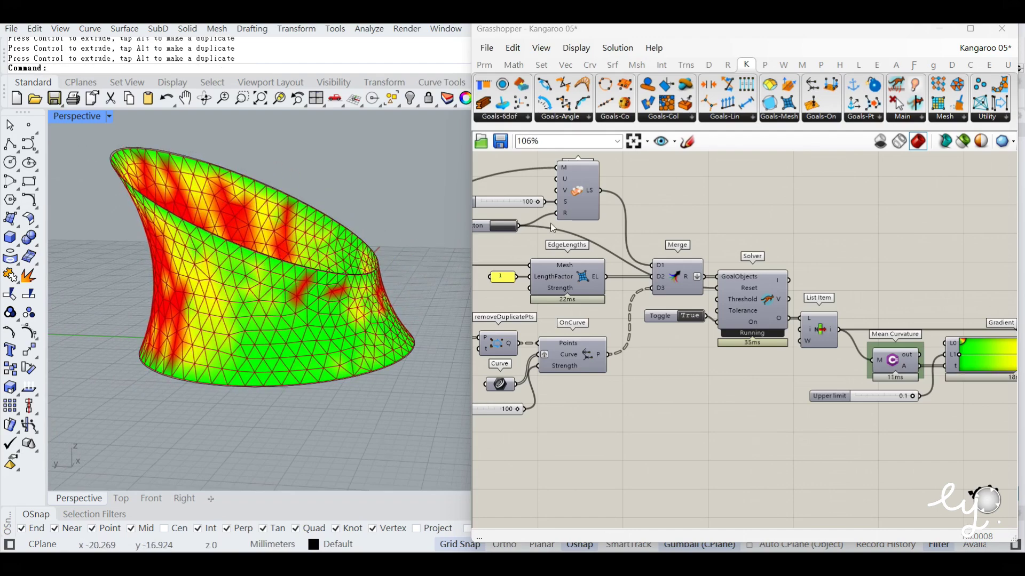
right_click_drag(784, 395, 648, 380)
left_click_drag(949, 421, 757, 277)
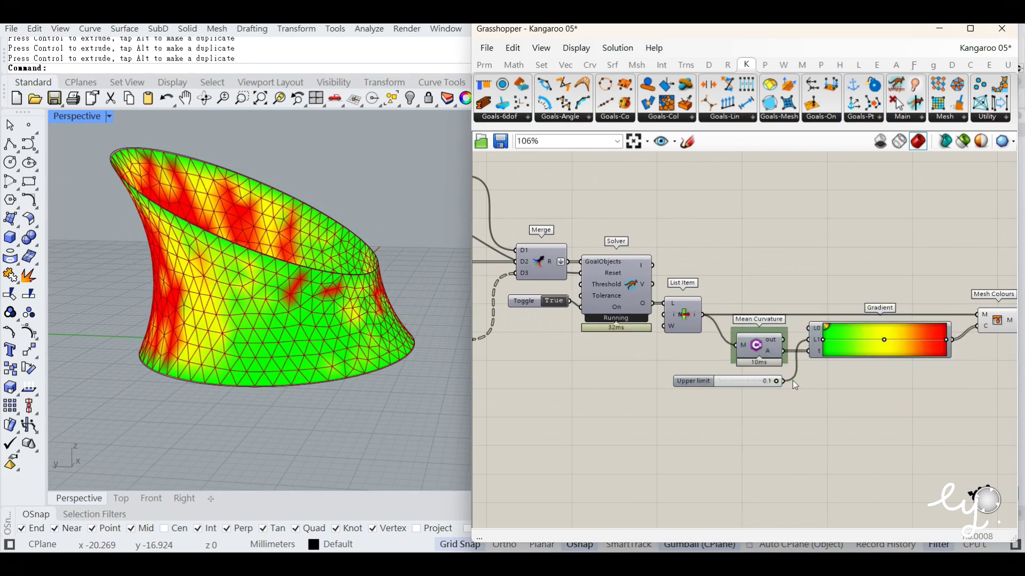
mouse_move(771, 344)
left_click(771, 345)
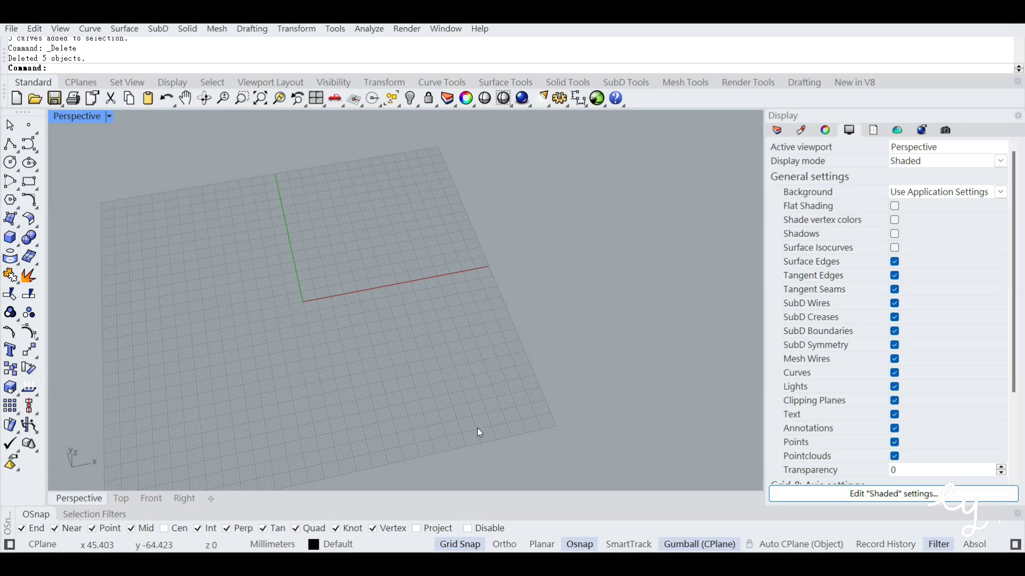
- Draw an ellipse centred on the origin with a first-axis radius of 85 mm along X and a second-axis radius of 70 mm
left_click(26, 164)
left_click(303, 302)
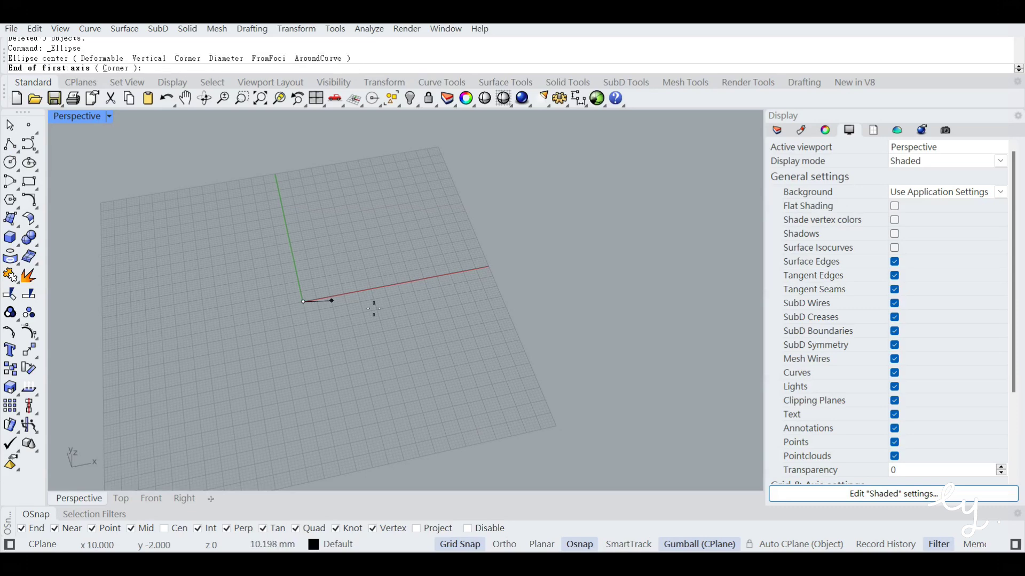
type("85")
key("Return")
key("F8")
left_click(498, 271)
key("F8")
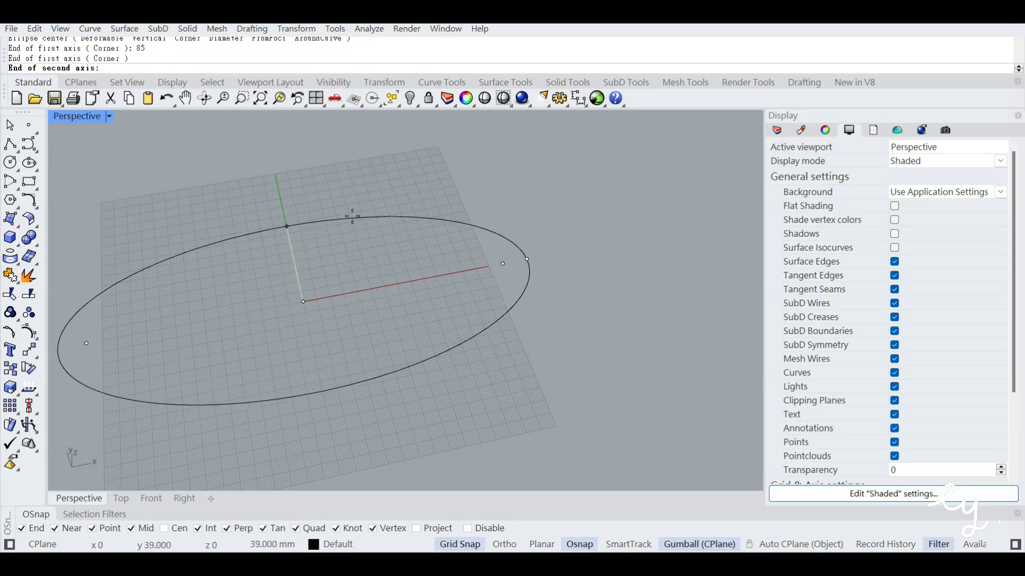
type("70")
key("Return")
left_click(352, 222)
scroll(357, 251, "down", 2)
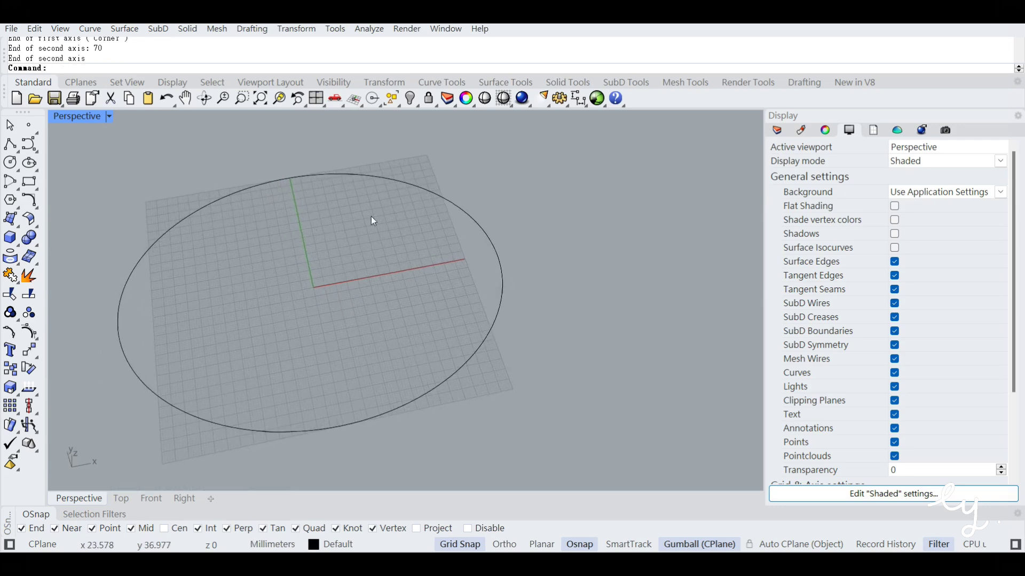
- Draw three separate circles inside the ellipse, one large and two smaller
left_click(10, 163)
left_click(218, 264)
left_click(247, 277)
key("Return")
left_click(352, 242)
left_click(398, 264)
key("Return")
left_click(340, 346)
left_click(315, 331)
- Draw a small ellipse with a second-axis radius of about 10 mm in the free area inside the large ellipse
left_click(25, 161)
left_click(228, 343)
left_click(263, 342)
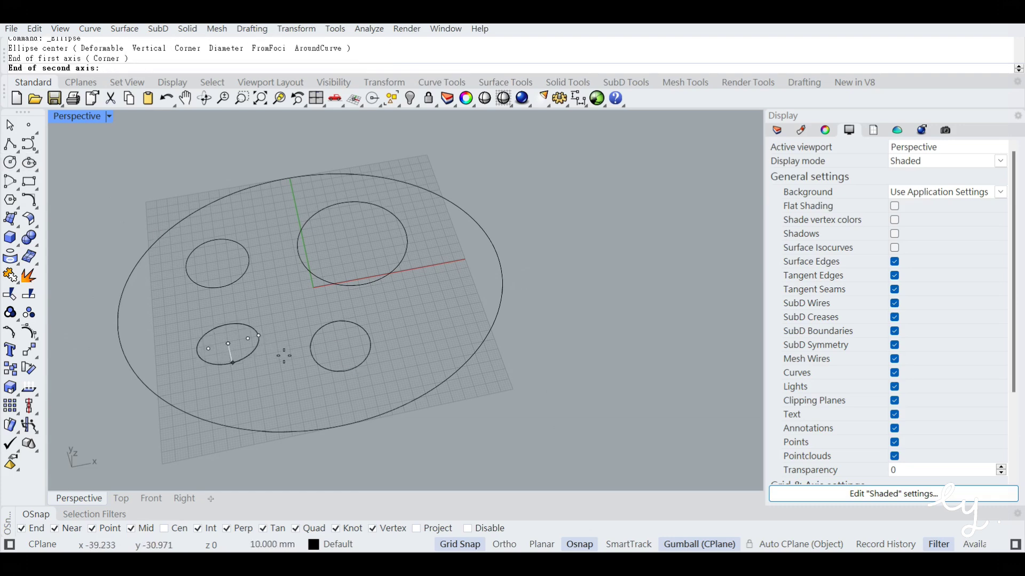
left_click(277, 348)
- Rotate and reposition the small ellipse, and shift the small circle beside it away from it
left_click(256, 346)
mouse_move(258, 398)
right_mouse_down()
mouse_move(261, 382)
mouse_move(257, 395)
right_mouse_up()
left_click_drag(204, 388, 227, 395)
left_click_drag(247, 304, 259, 319)
left_click(361, 327)
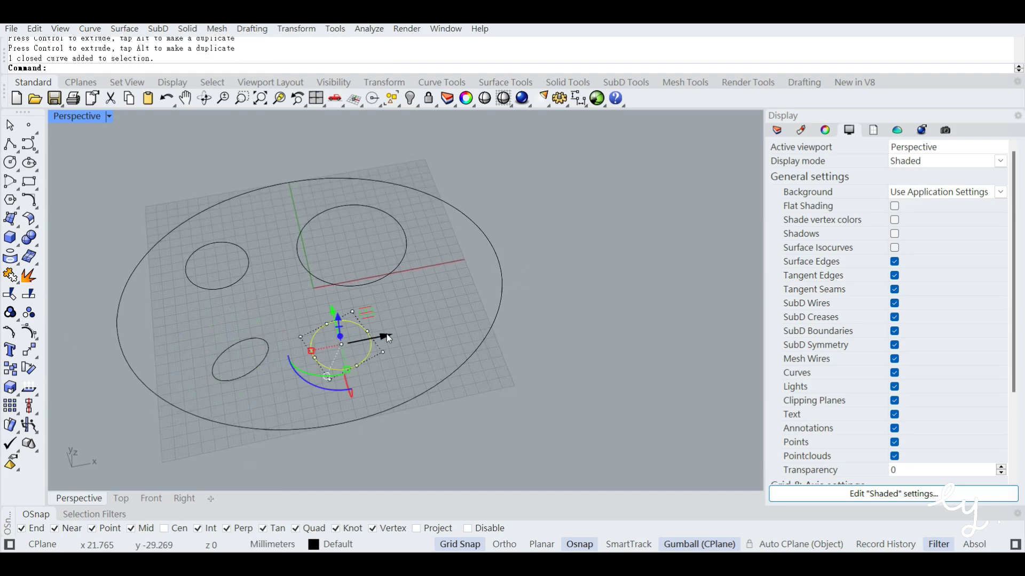
left_click_drag(368, 317, 390, 328)
left_click(435, 276)
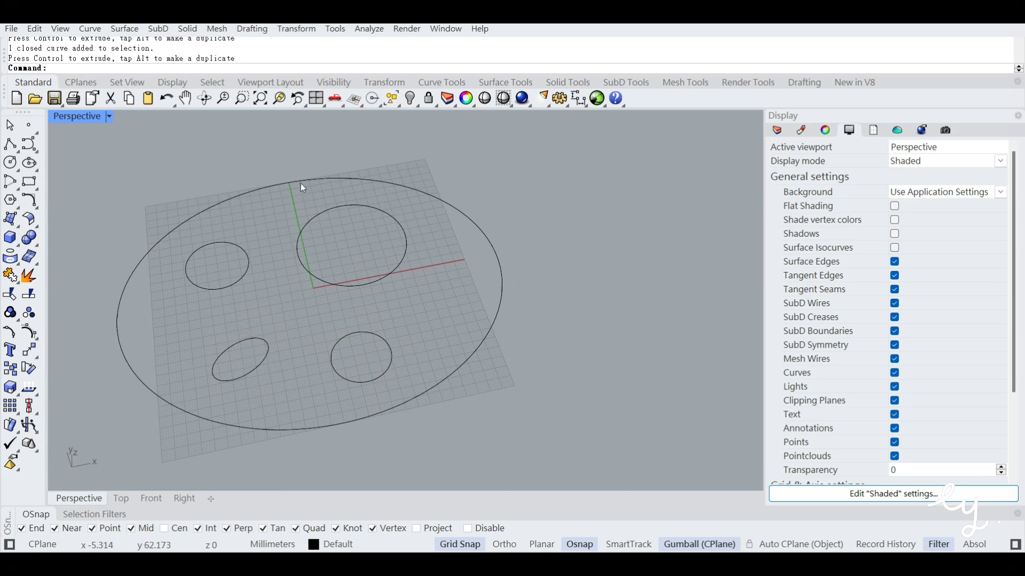
- Create a planar surface from all five closed curves, leaving the four inner curves as holes
left_click_drag(559, 458, 130, 155)
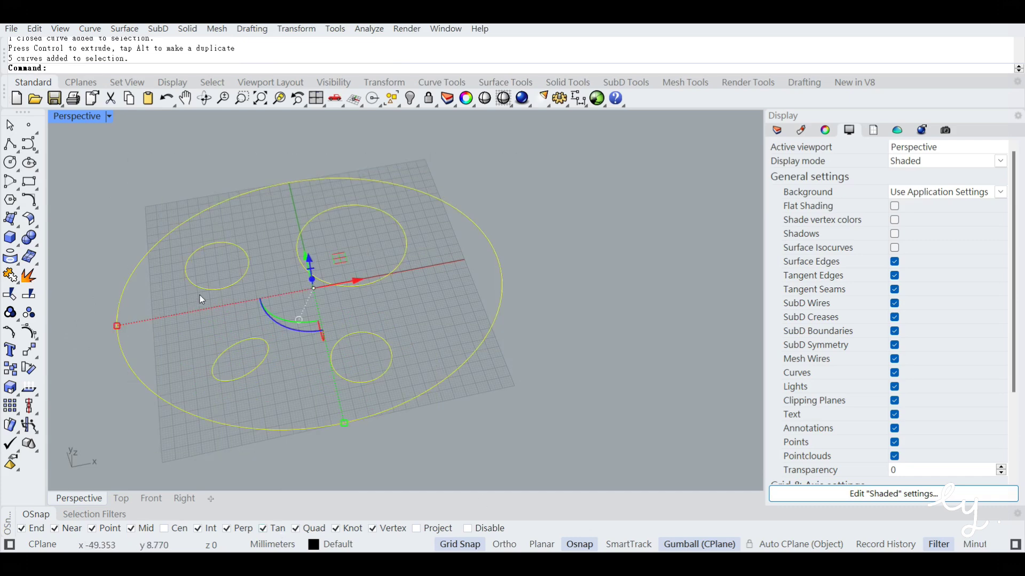
left_click(21, 228)
left_click(17, 226)
left_click(48, 227)
left_click(438, 367)
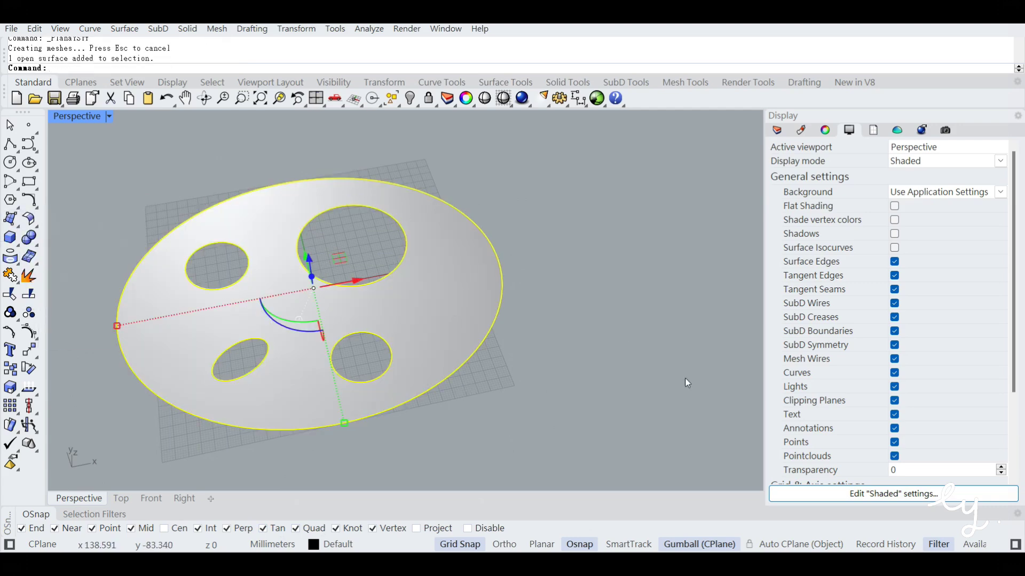
key("Escape")
- Open Grasshopper, add a Surface parameter and reference the perforated elliptical surface in it
left_click(596, 98)
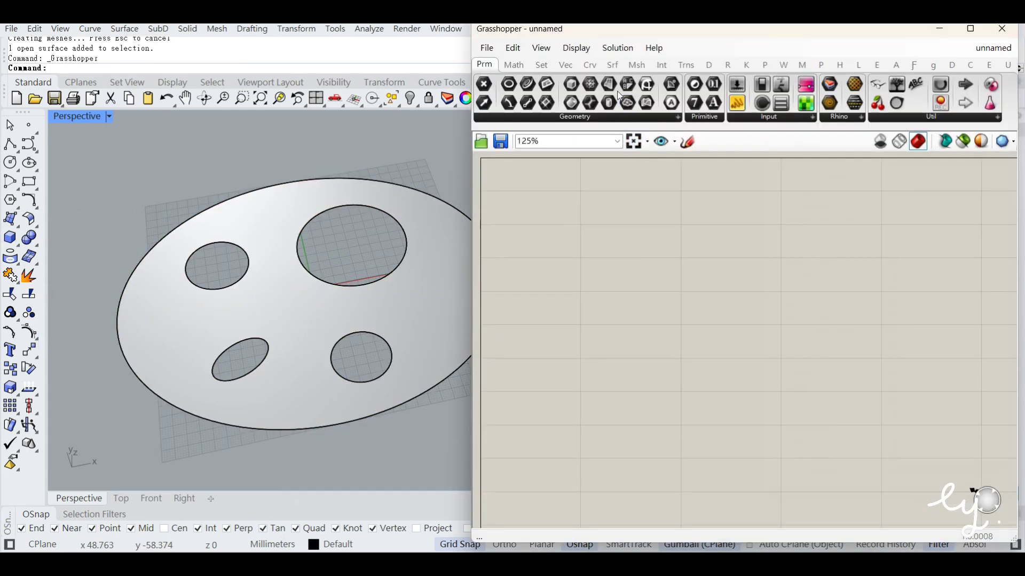
left_click_drag(614, 88, 592, 169)
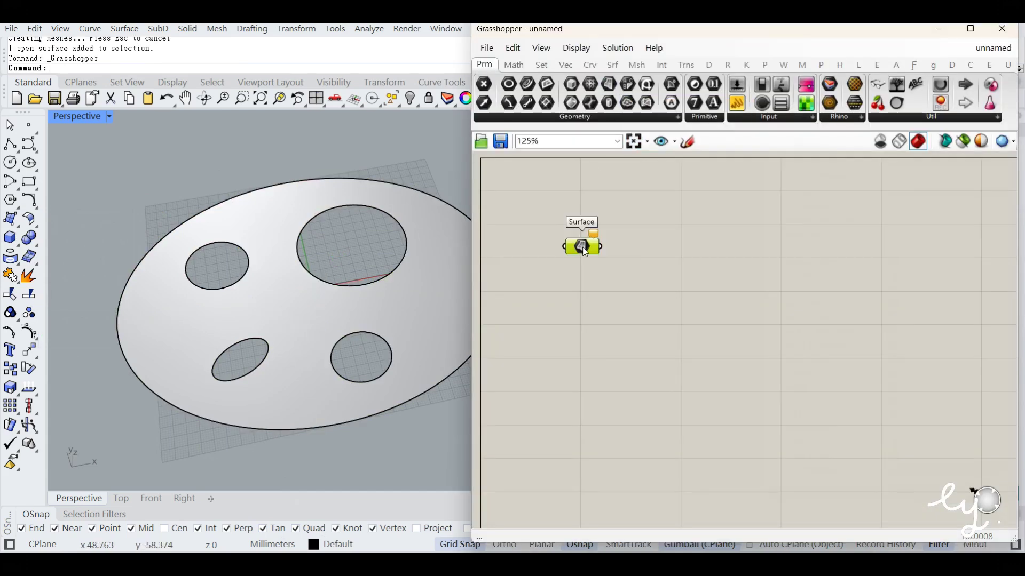
right_click(582, 248)
left_click(635, 422)
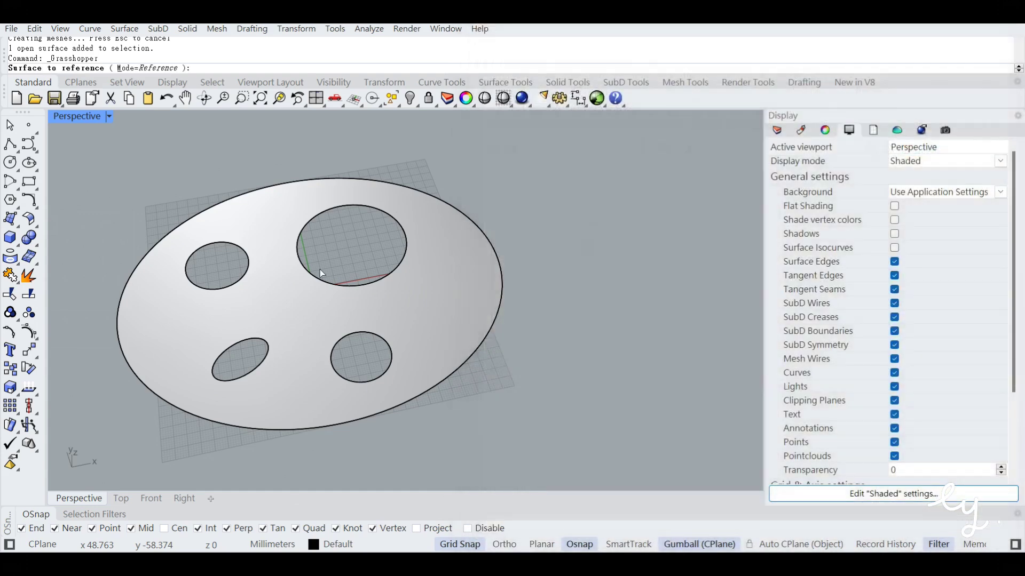
left_click(309, 309)
left_click_drag(587, 249, 562, 239)
left_click(622, 346)
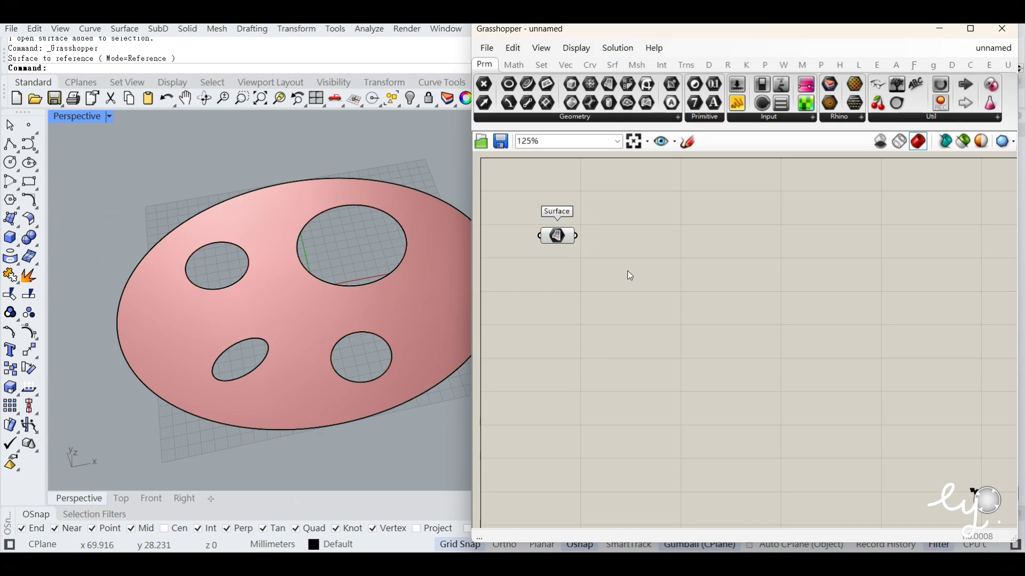
- Add a TriRemesh component and connect the Surface parameter to its Geometry input
left_click(643, 66)
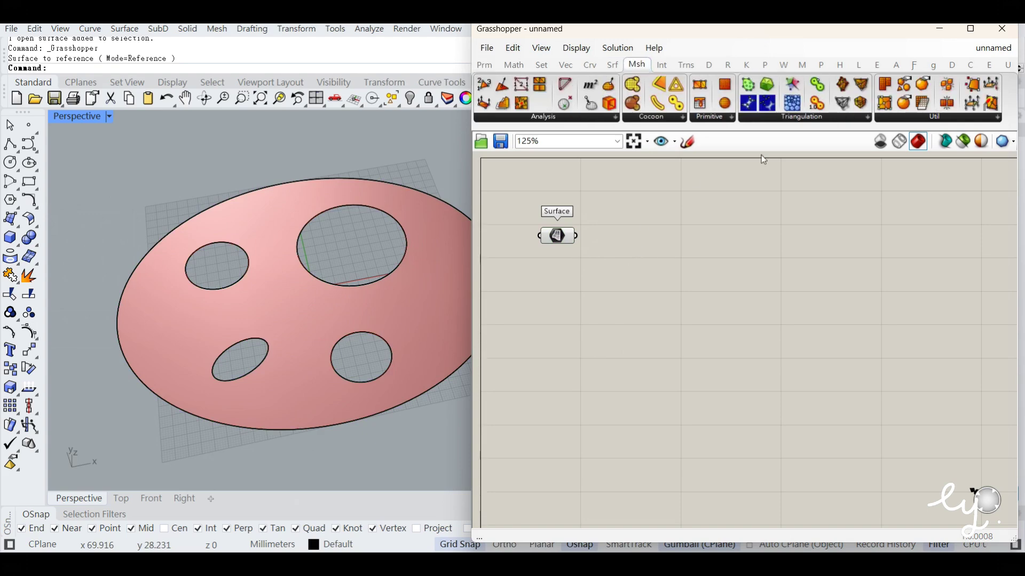
left_click(790, 117)
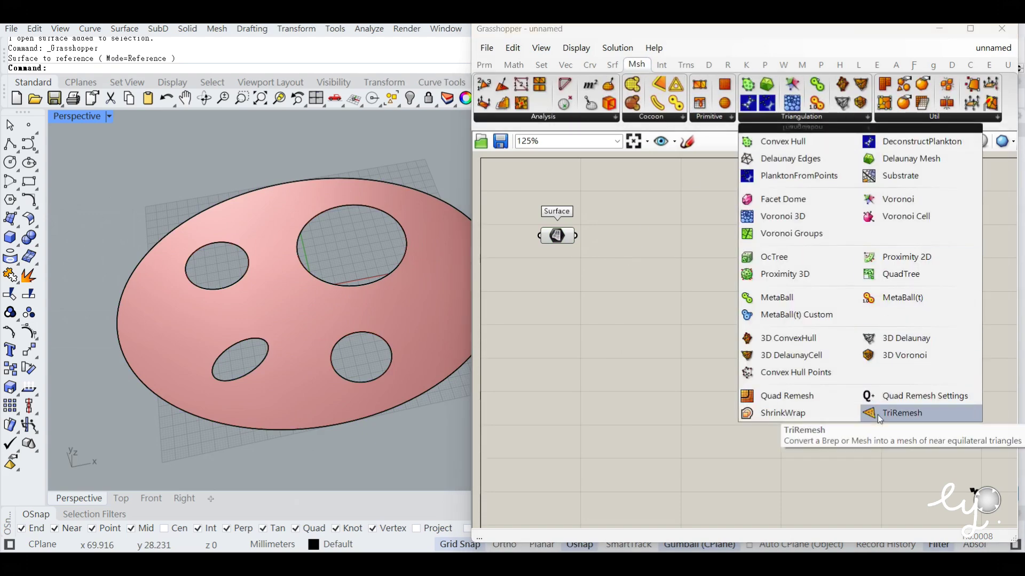
left_click(880, 414)
left_click(656, 305)
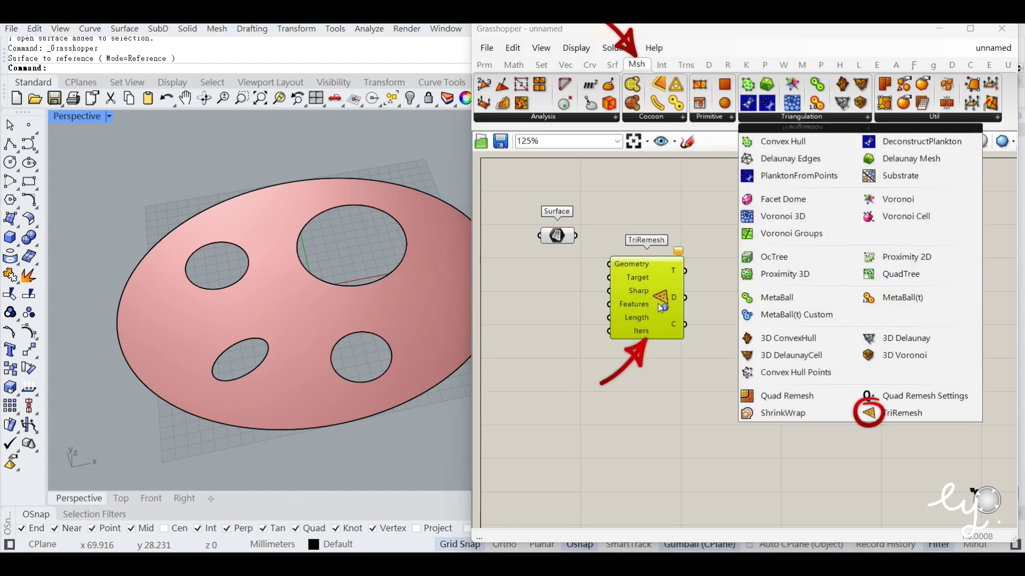
left_click(584, 241)
left_click_drag(577, 236, 612, 257)
left_click_drag(649, 294, 657, 274)
left_click(588, 375)
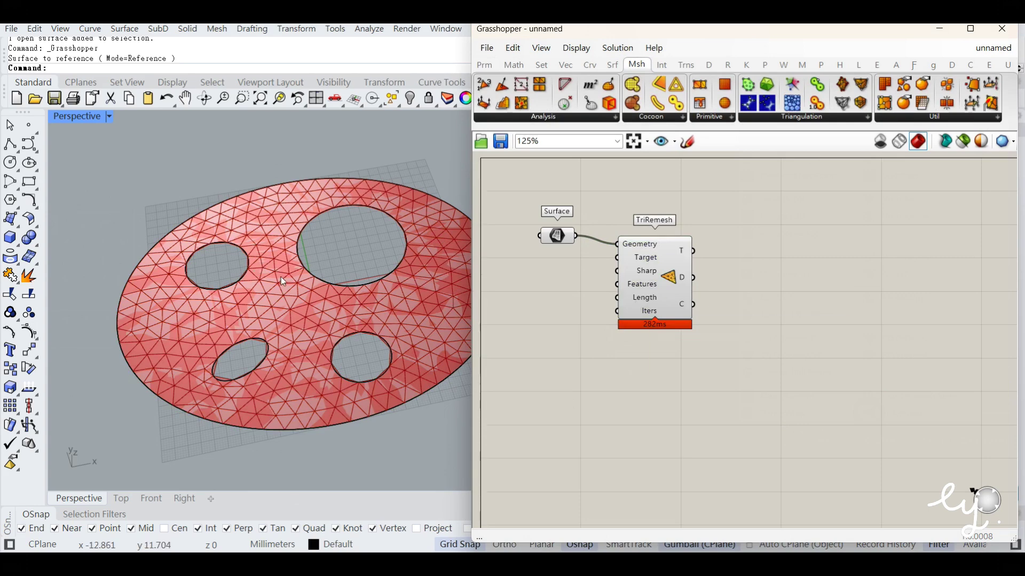
right_click_drag(284, 300, 283, 323)
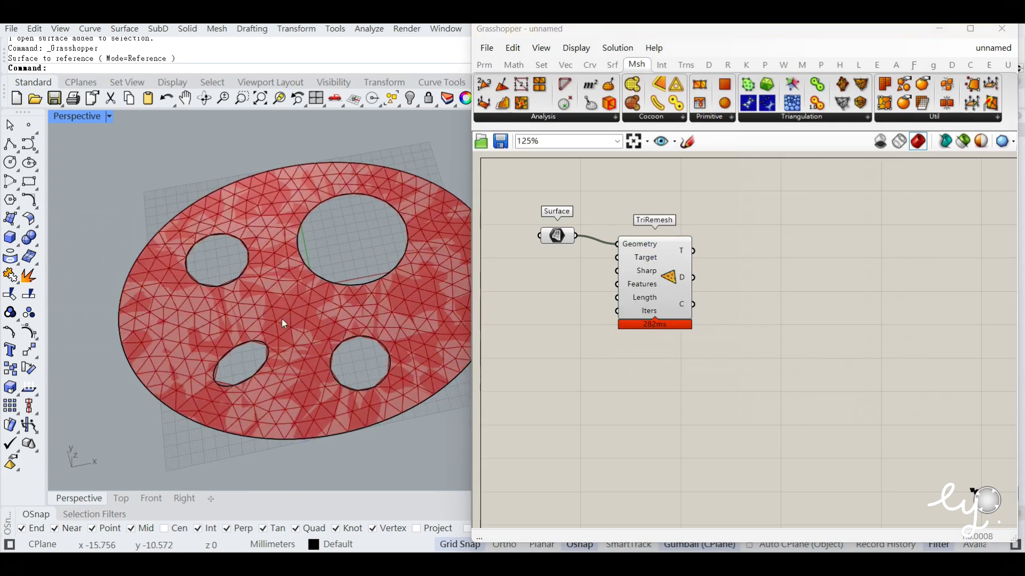
- Set the TriRemesh Length input to 2.5 with a panel, align the component with the Surface parameter and inspect the mesh
double_click(599, 325)
type("\"")
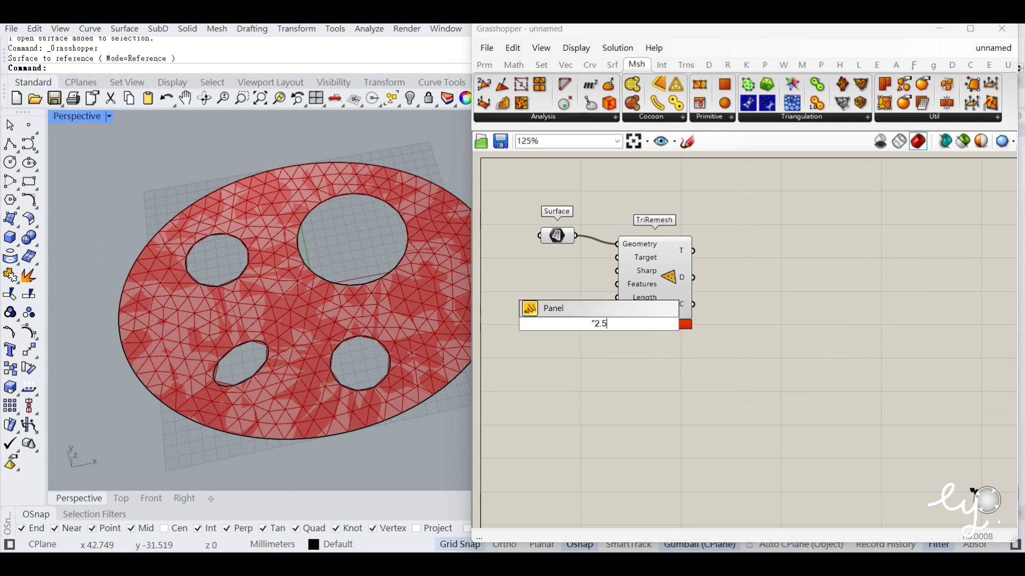
type("2.5")
key("Return")
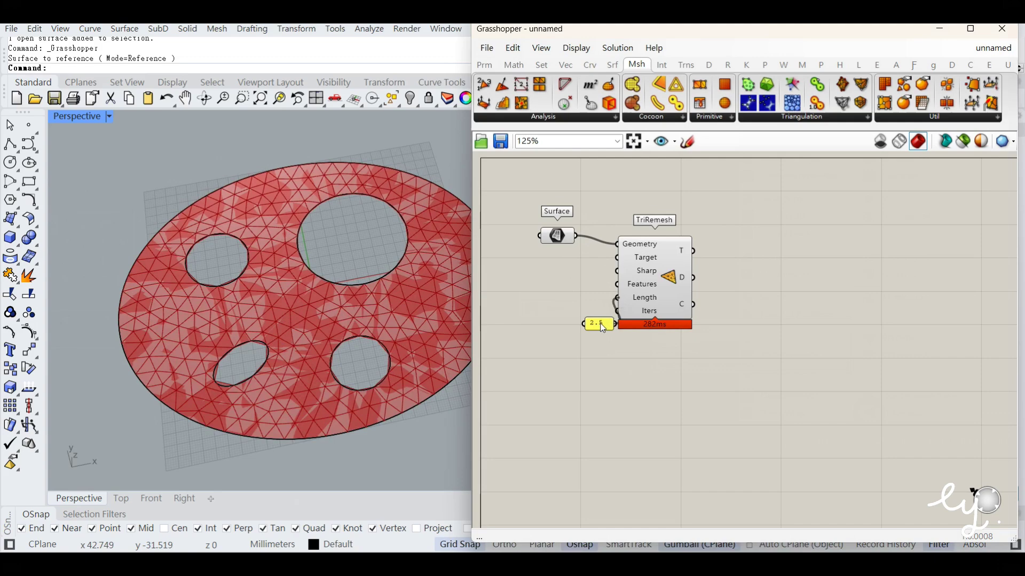
left_click_drag(602, 327, 596, 314)
left_click(656, 294)
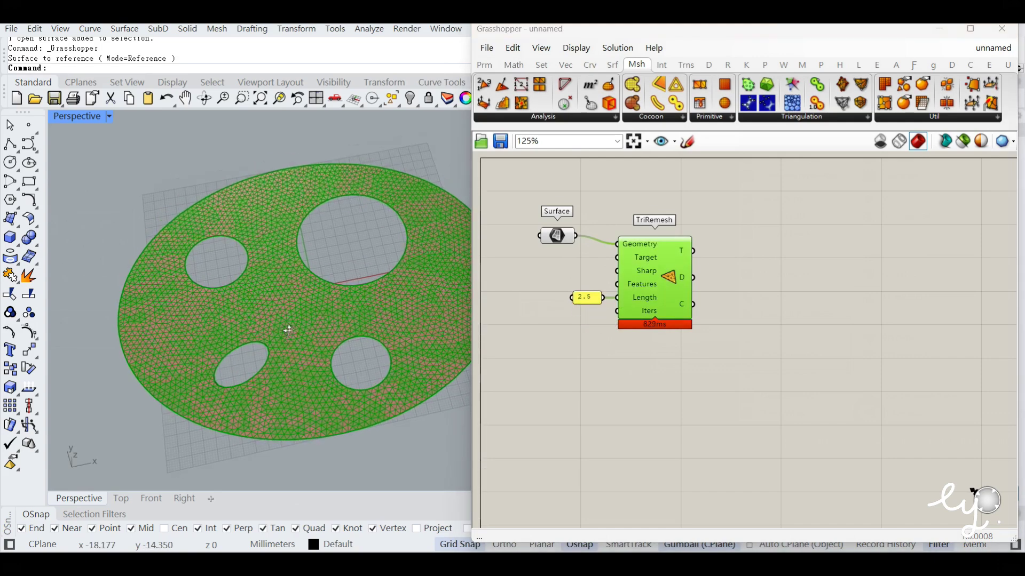
scroll(252, 373, "up", 4)
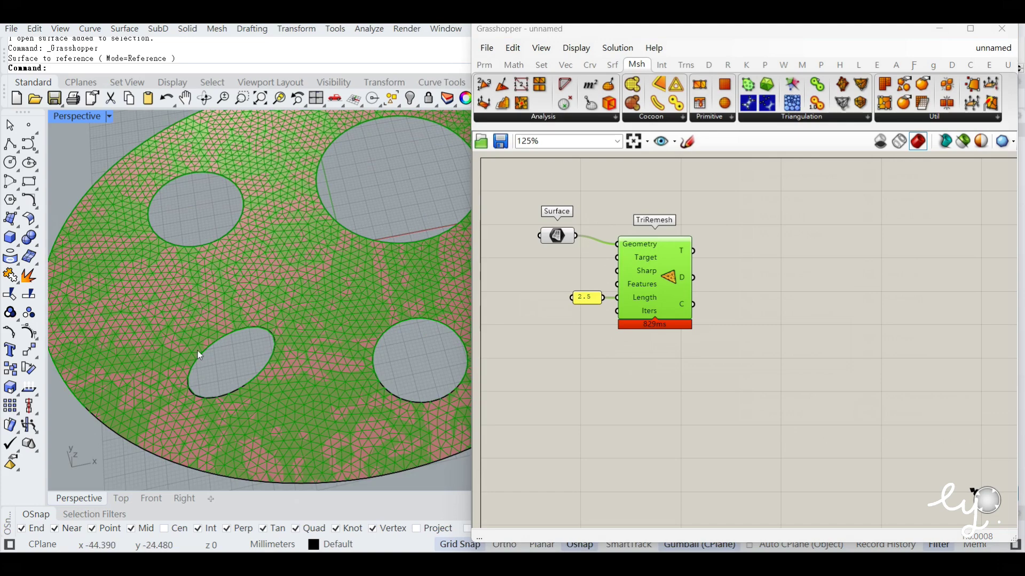
scroll(197, 351, "down", 4)
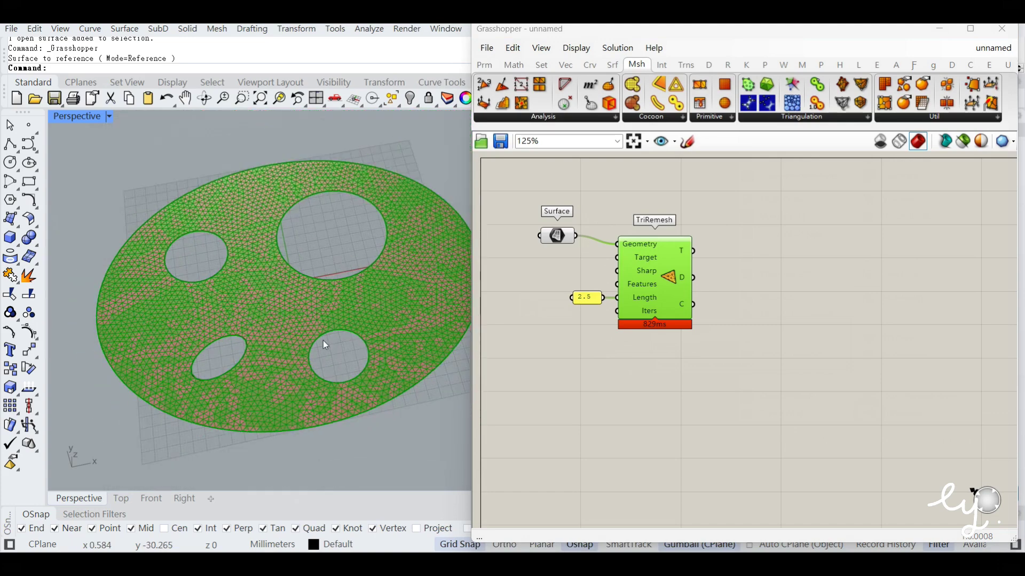
right_click_drag(347, 351, 324, 353, "shift")
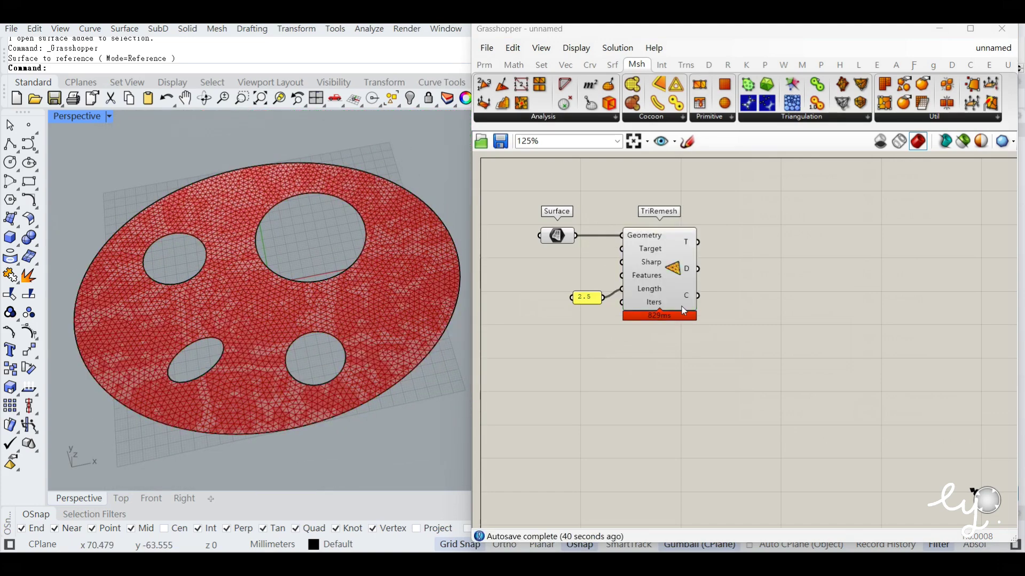
left_click(666, 275)
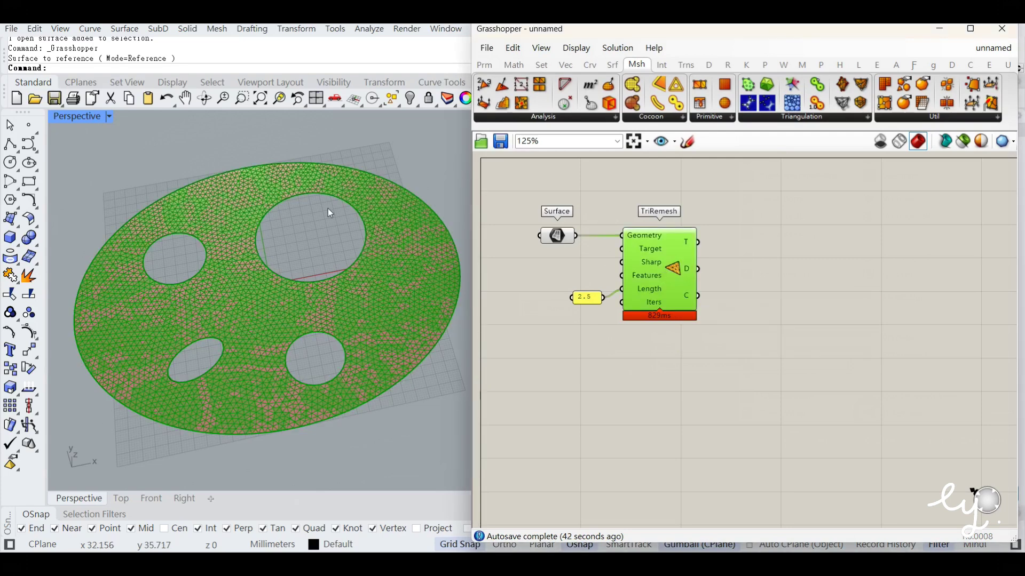
left_click(854, 274)
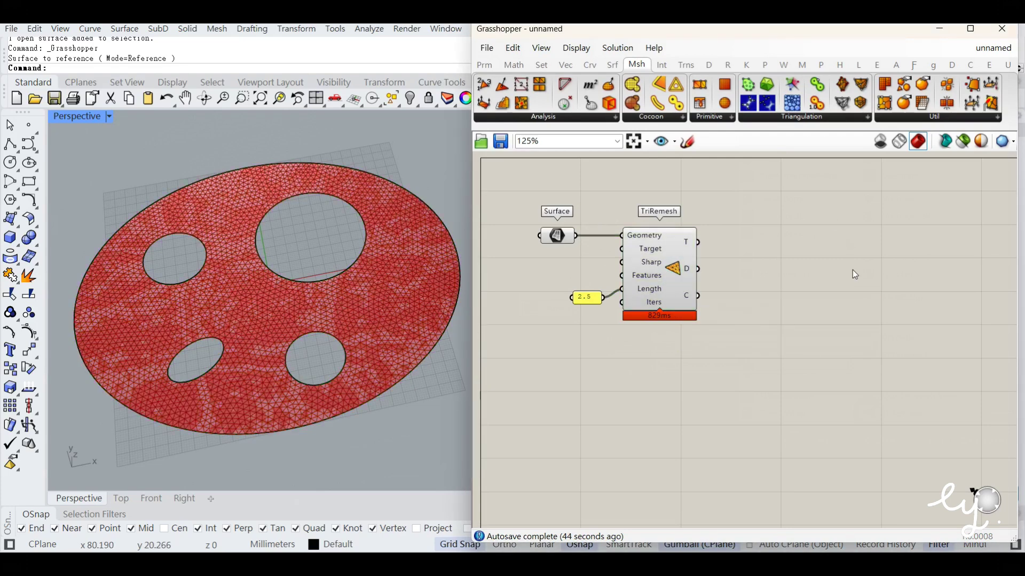
- Add Mesh Edges fed by the TriRemesh T output, and connect a Curve parameter to its naked edges output E1
left_click_drag(530, 95, 753, 291)
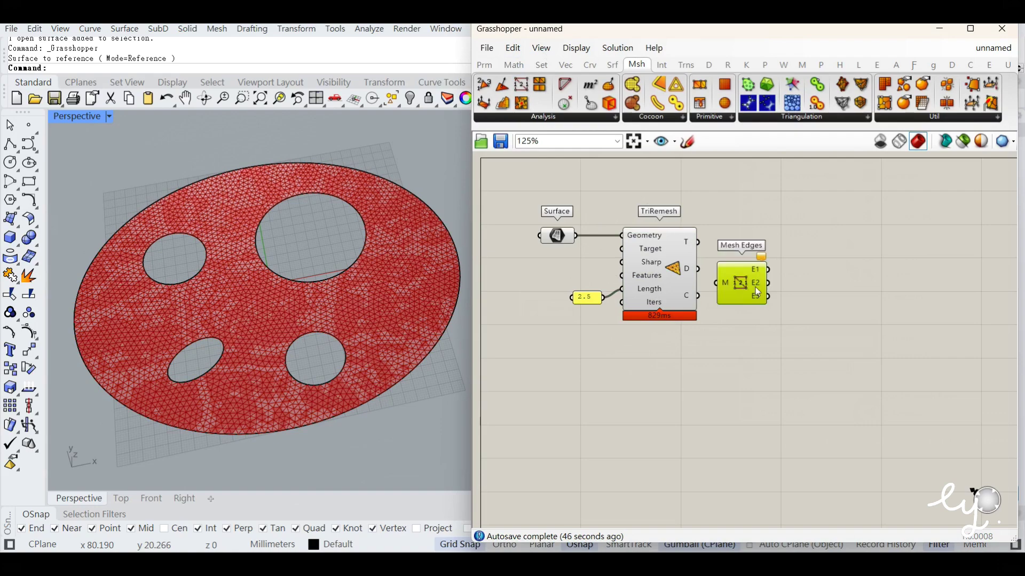
left_click(747, 339)
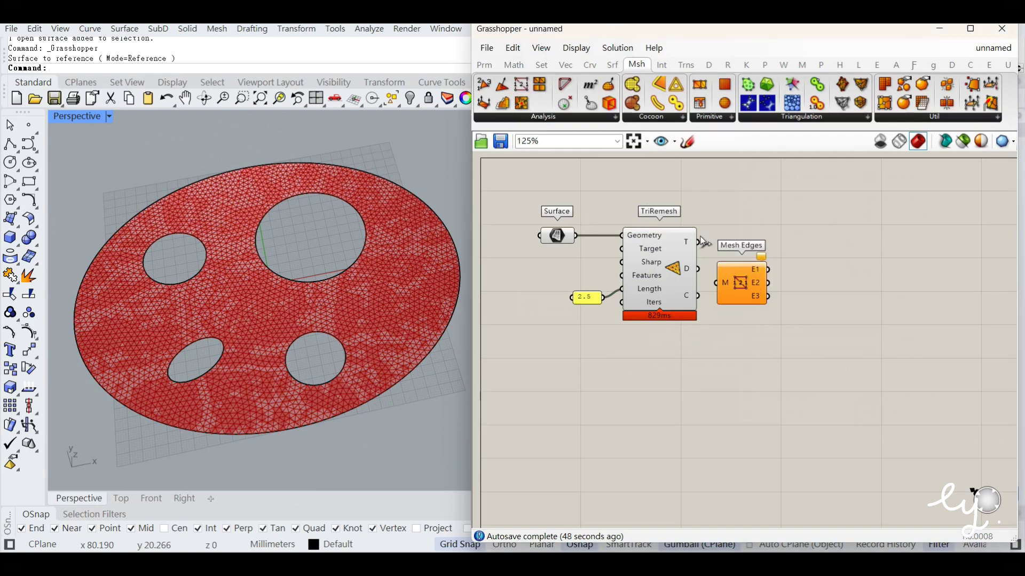
left_click_drag(698, 242, 741, 323)
mouse_move(761, 306)
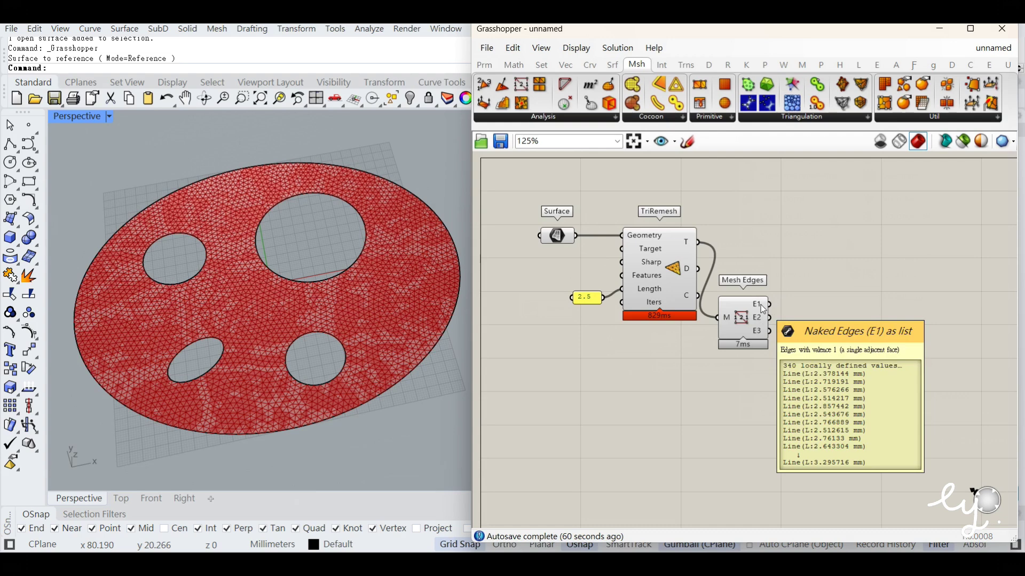
left_click(484, 65)
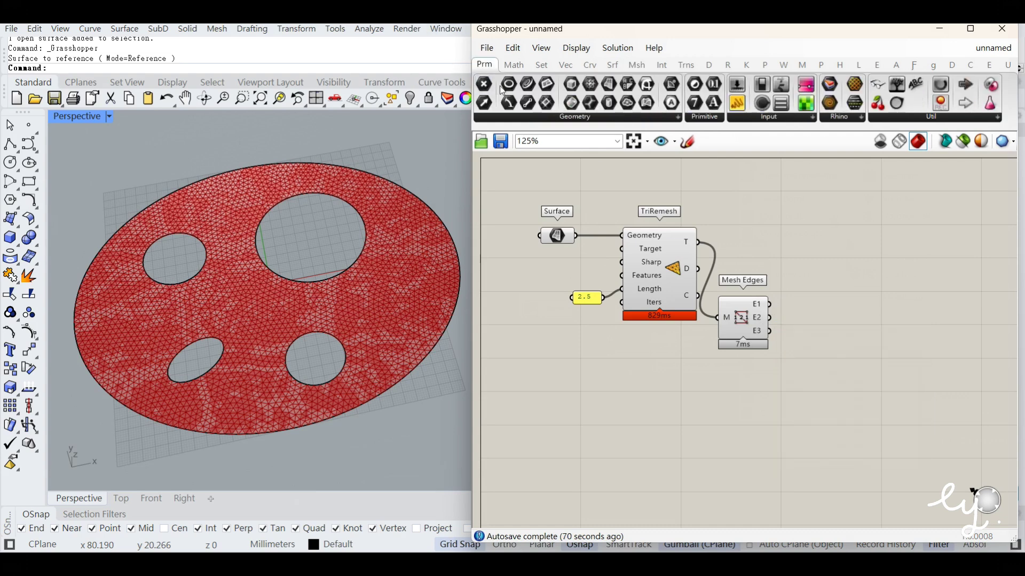
left_click_drag(526, 88, 802, 309)
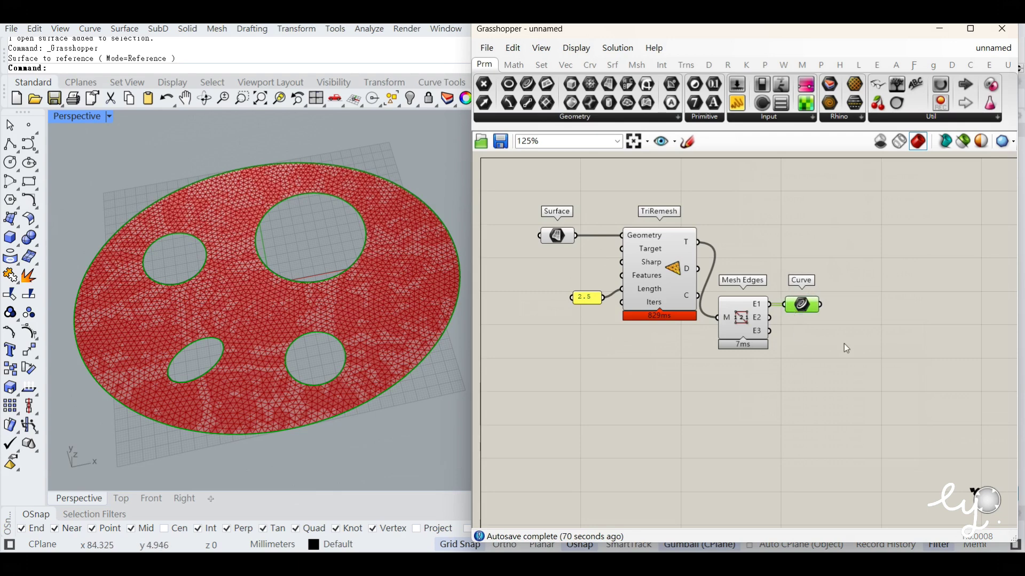
- Preview the Mesh Edges E2 output through the Curve parameter, restore the E1 connection, and compare the highlighted edges
left_click_drag(769, 317, 802, 322)
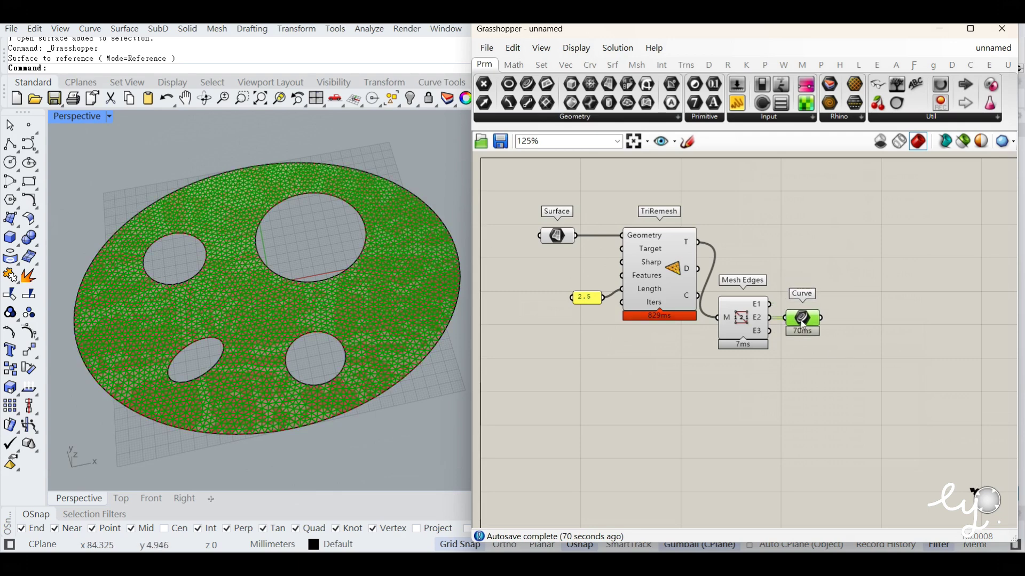
left_click_drag(769, 305, 799, 311)
left_click(799, 342)
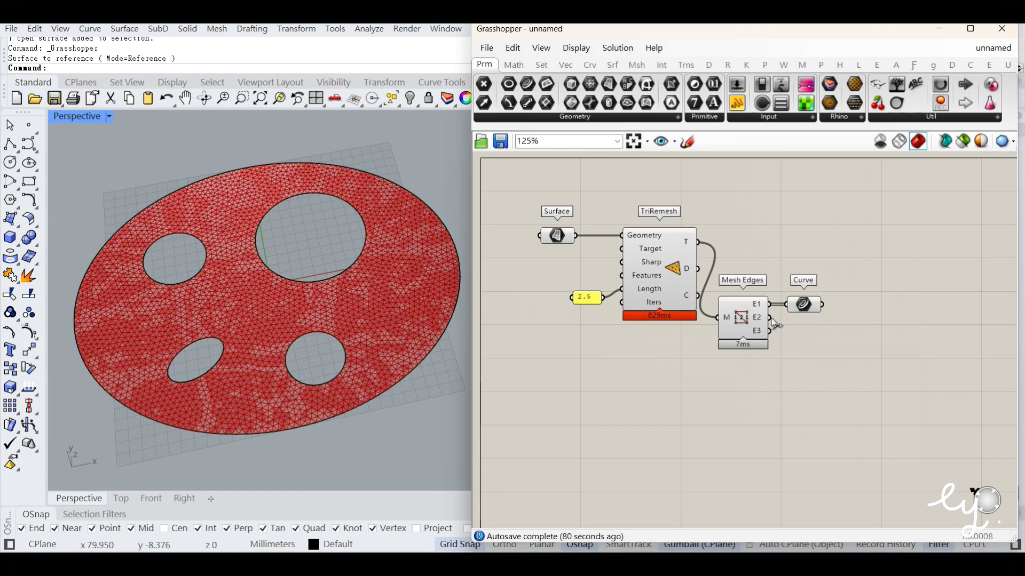
left_click(758, 314)
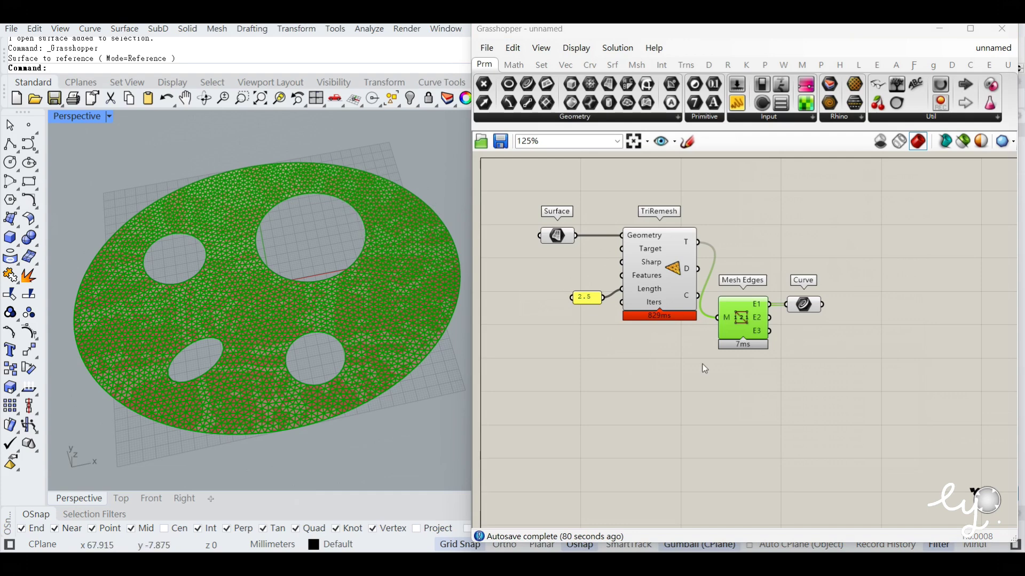
left_click(831, 312)
left_click(806, 305)
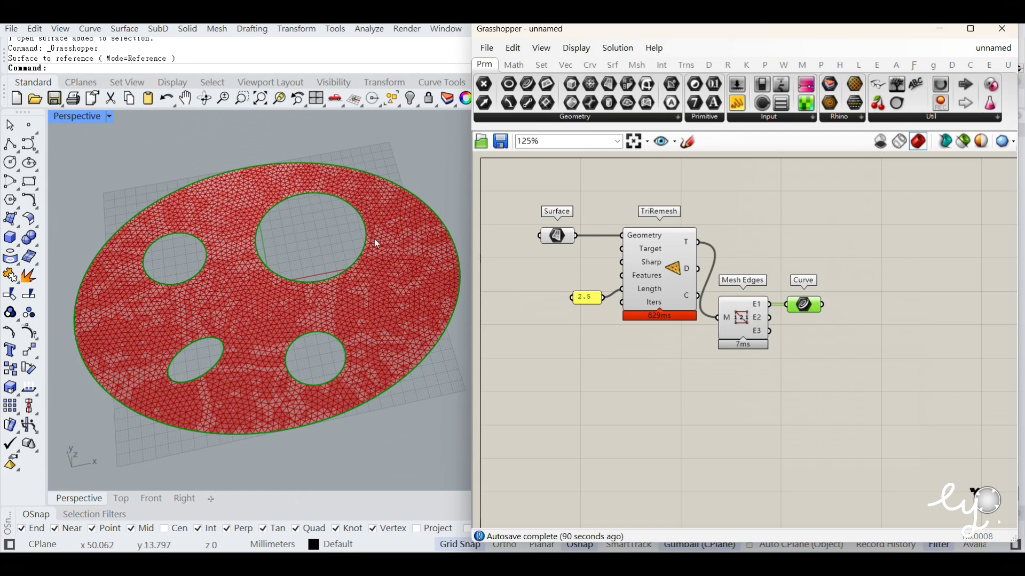
left_click(827, 373)
- Replace the Curve parameter with a Join Curves component fed by the Mesh Edges E1 output and place it beside Mesh Edges
left_click(590, 64)
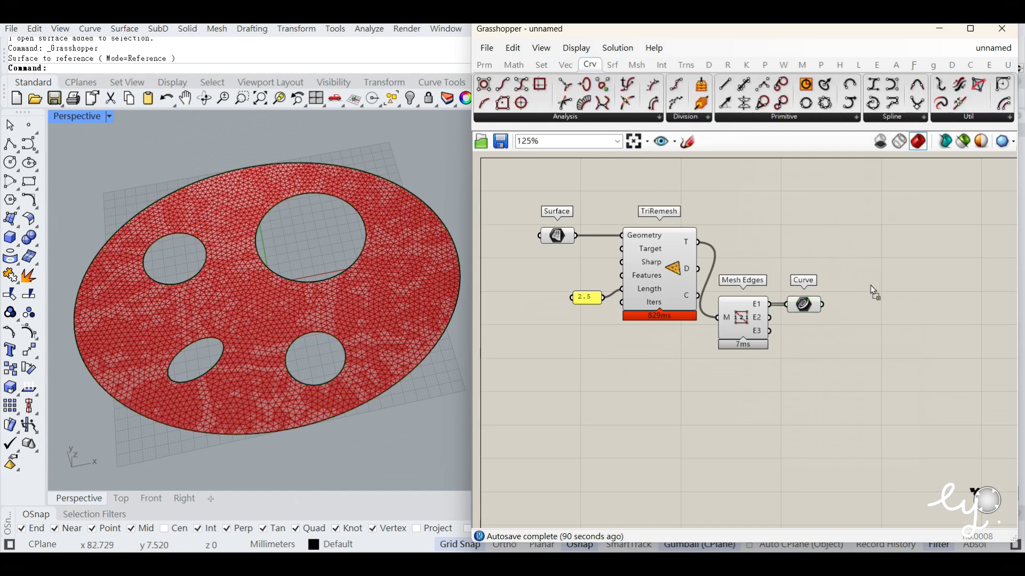
left_click_drag(873, 292, 871, 323)
mouse_move(769, 304)
left_mouse_down()
mouse_move(854, 328)
mouse_move(786, 365)
left_mouse_up()
left_click(805, 306)
left_click_drag(805, 311, 806, 280)
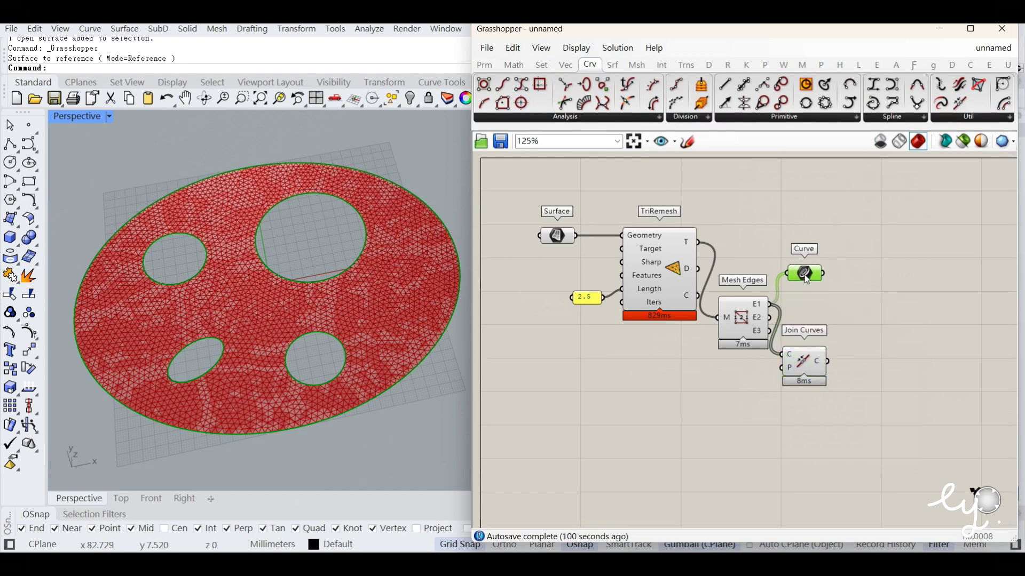
key("Delete")
left_click_drag(806, 368, 811, 316)
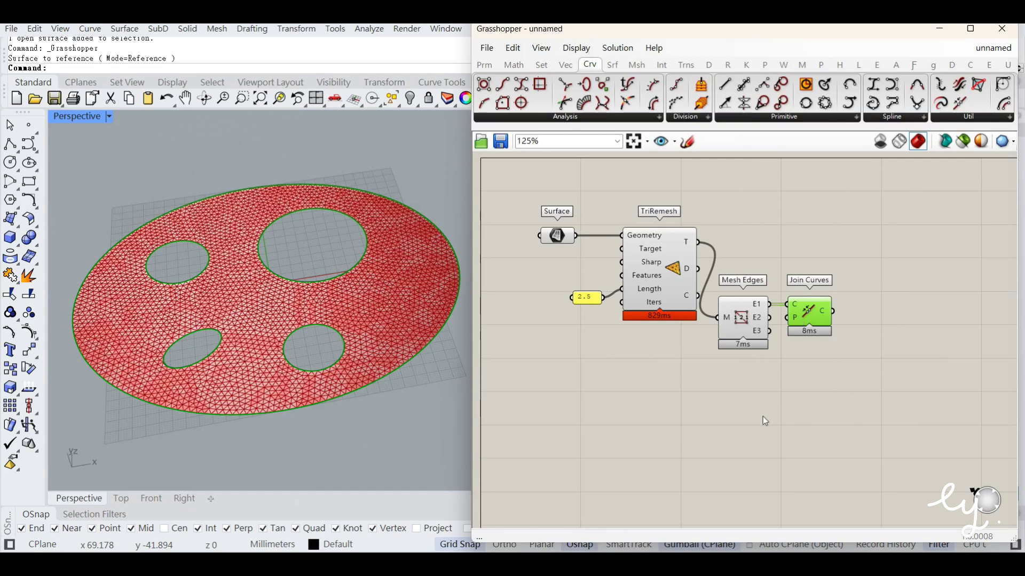
left_click(687, 141)
mouse_move(602, 477)
left_mouse_down()
mouse_move(603, 434)
mouse_move(581, 404)
mouse_move(622, 387)
mouse_move(631, 422)
mouse_move(609, 437)
mouse_move(660, 403)
mouse_move(655, 419)
left_mouse_up()
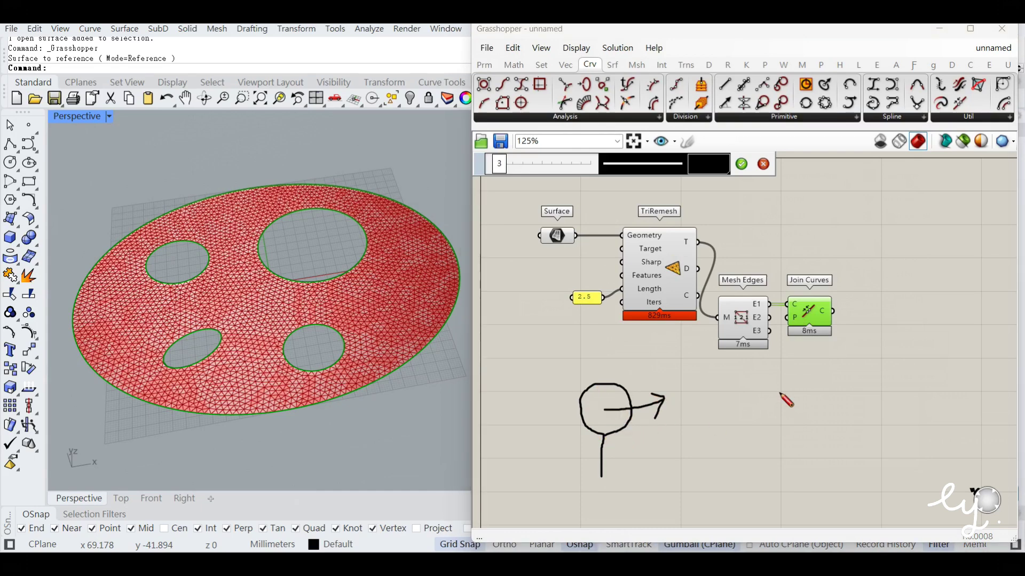
key("Escape")
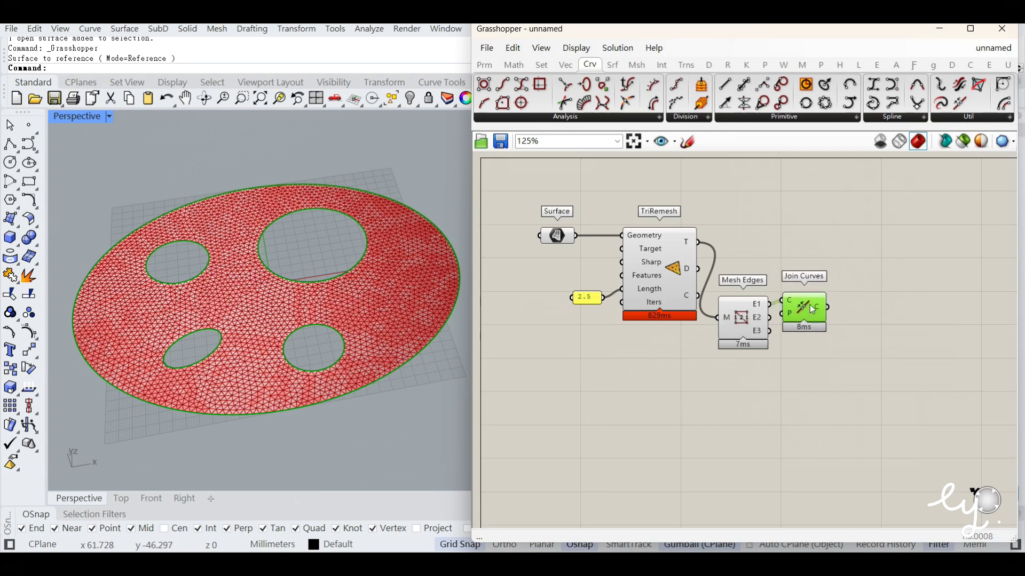
- Add the Kangaroo OnCurve goal to the canvas after the Join Curves component
left_click(746, 65)
left_click(866, 159)
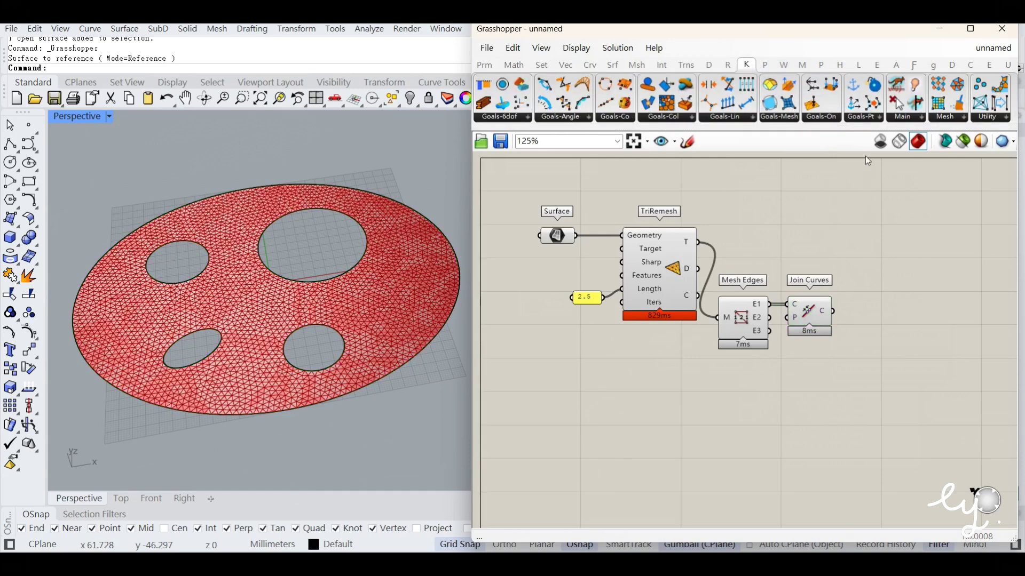
left_click(862, 117)
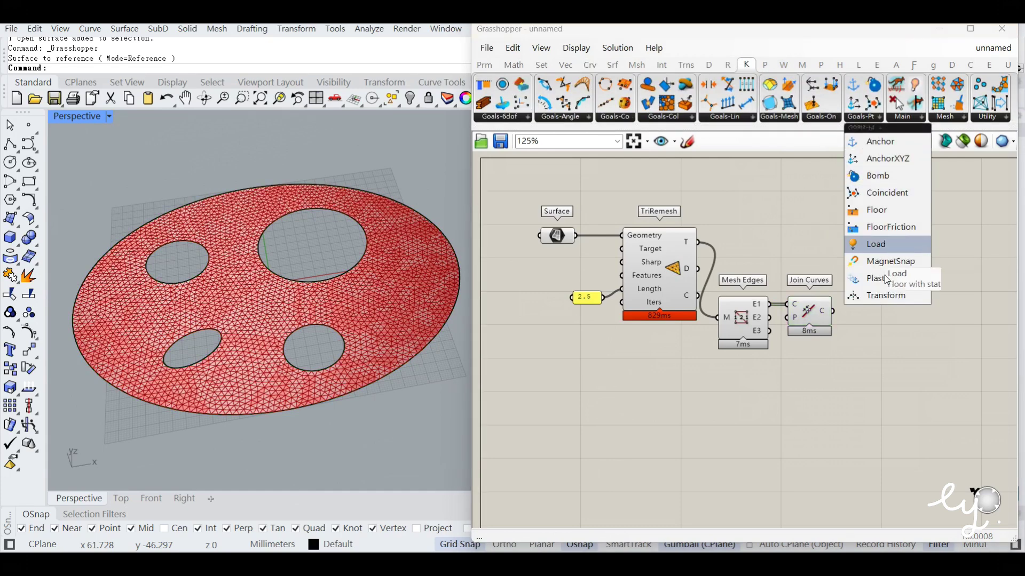
left_click(822, 320)
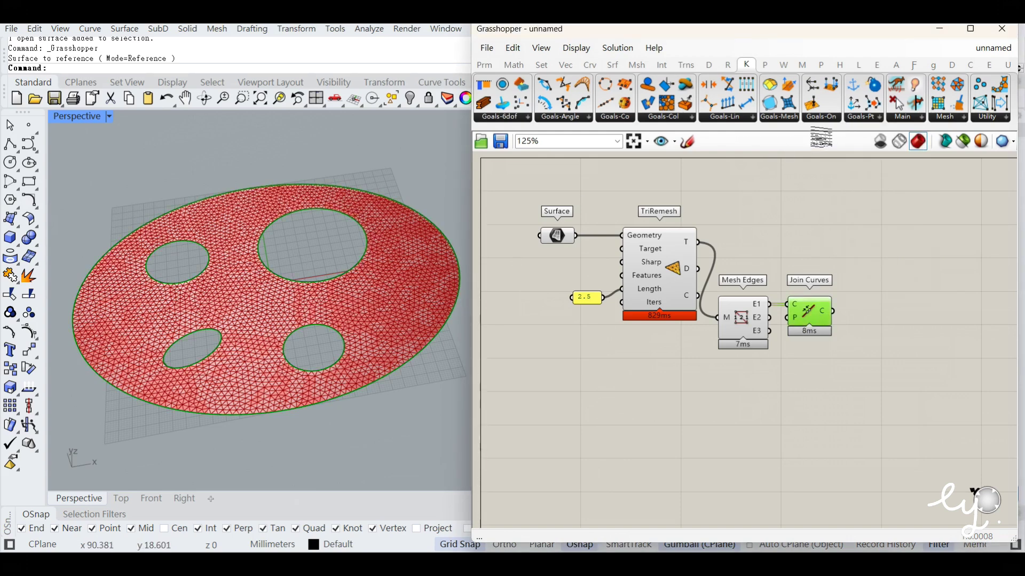
left_click(820, 117)
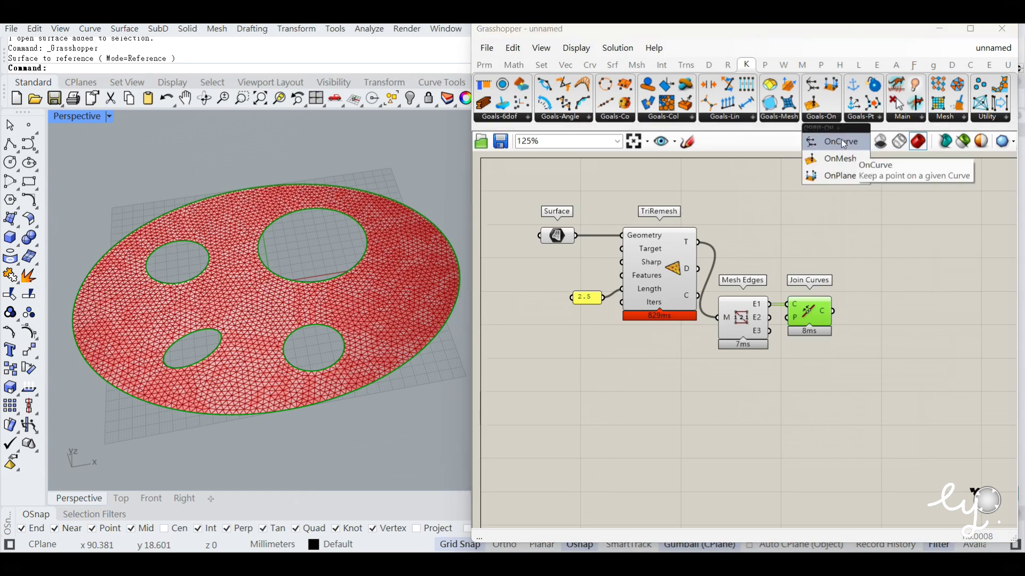
left_click_drag(841, 140, 908, 326)
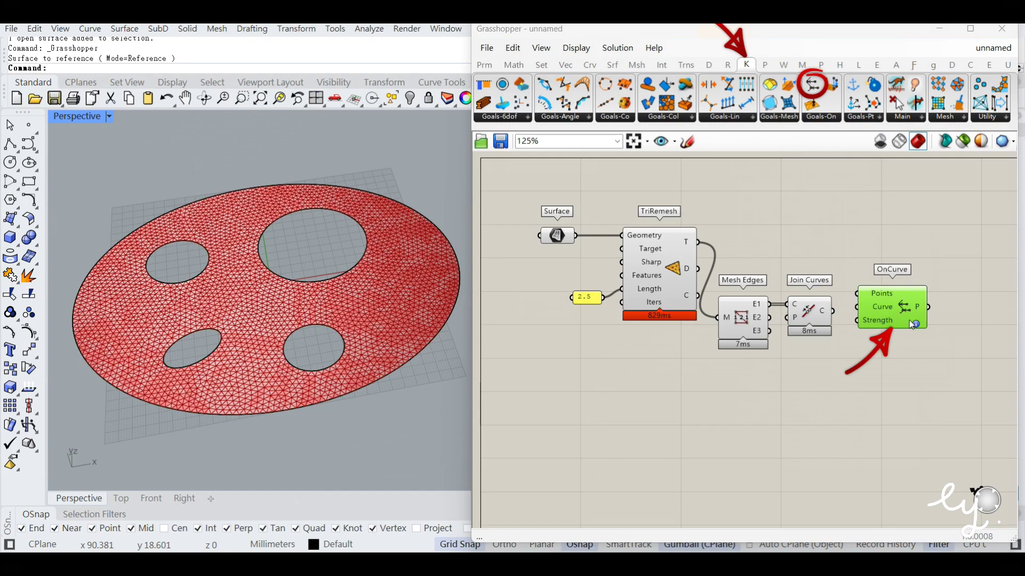
left_click(865, 397)
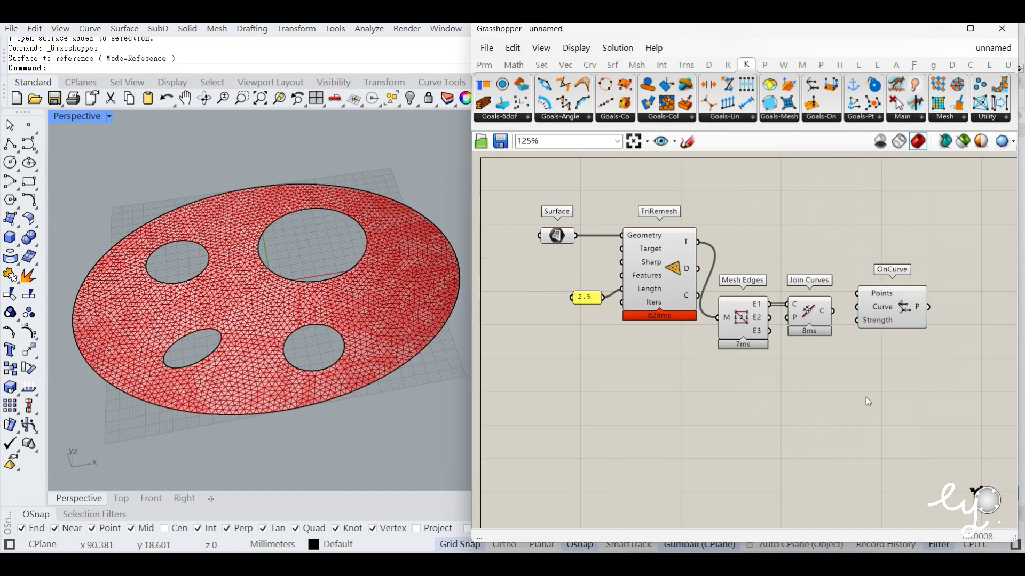
- Examine the edge of the surface's largest hole, its outer boundary and the joined curves in the viewport
scroll(324, 210, "up", 5)
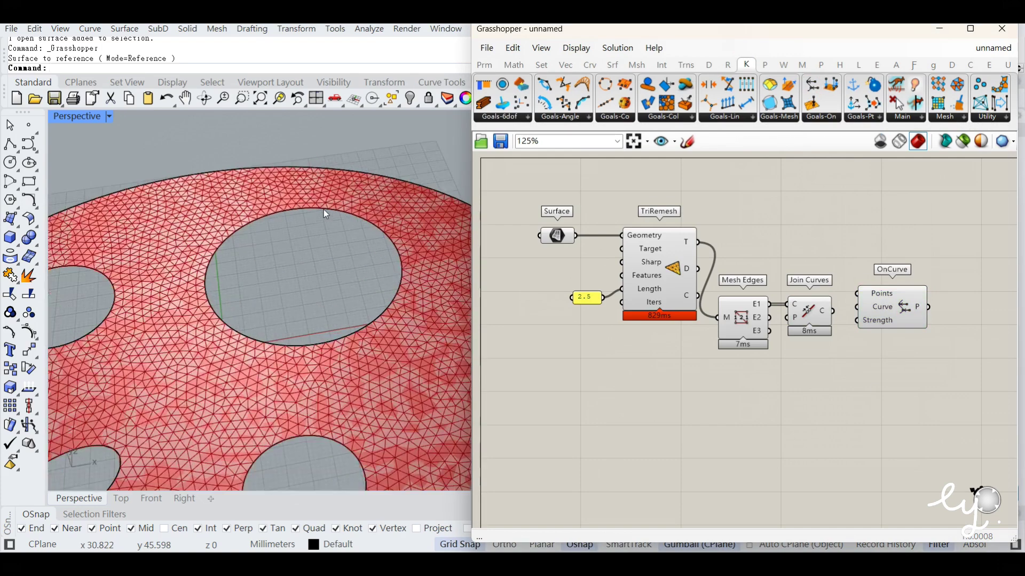
left_click(323, 215)
left_click(340, 218)
left_click(335, 210)
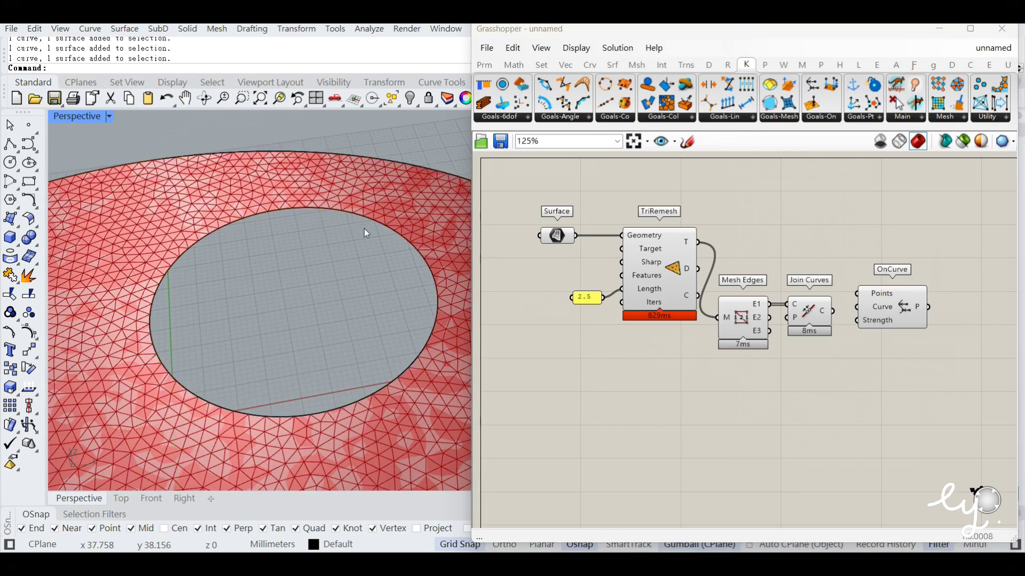
left_click(414, 248, "ctrl+shift")
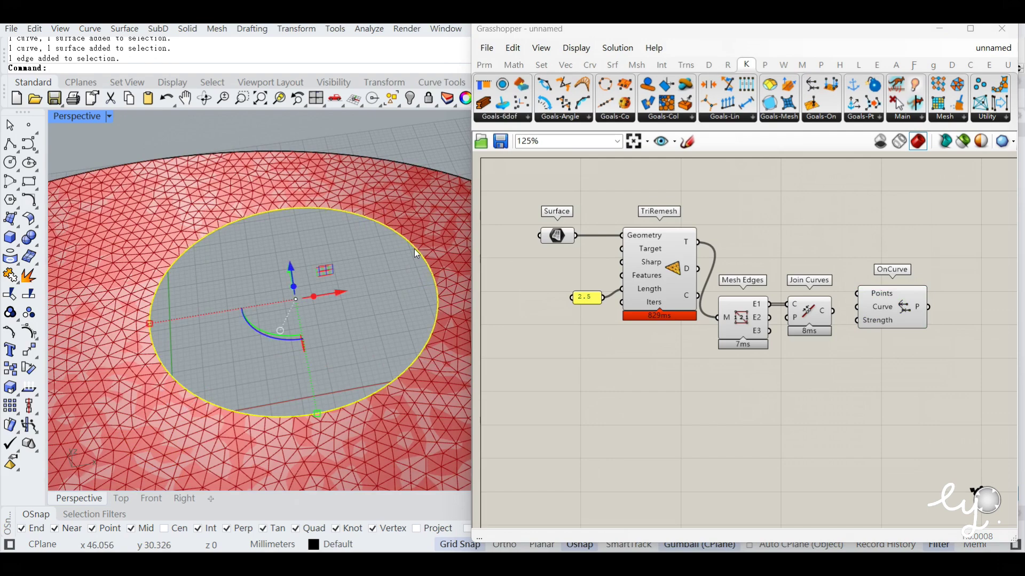
left_click(367, 160, "ctrl+shift")
left_click(366, 288)
scroll(320, 250, "down", 7)
scroll(318, 244, "down", 2)
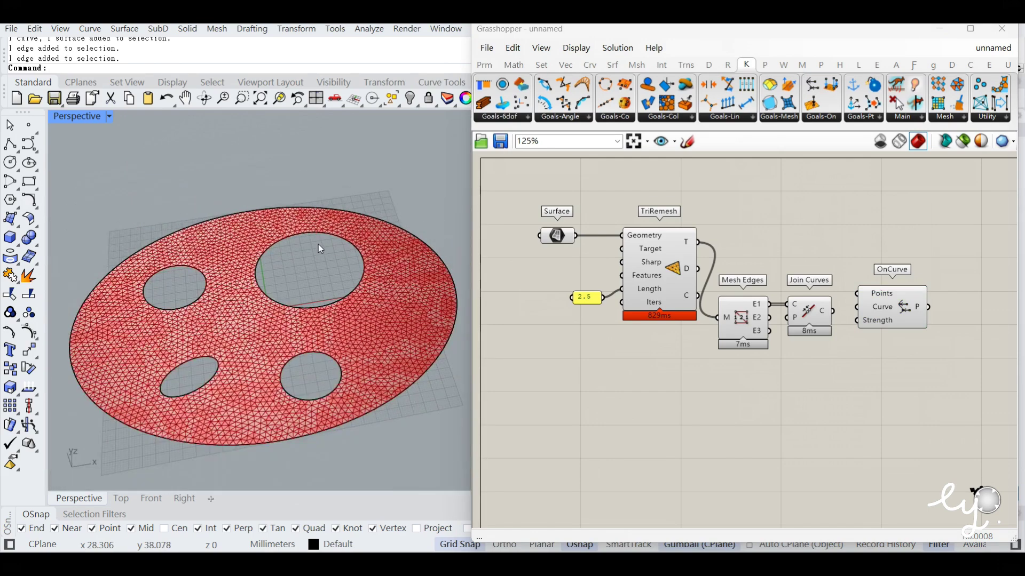
left_click(822, 317)
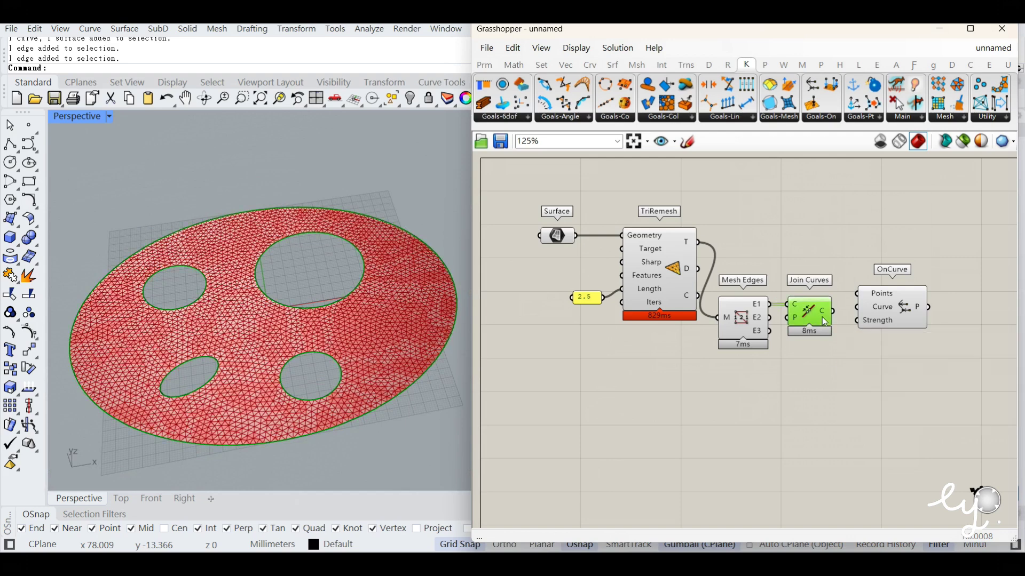
- Add an Explode component fed by the Join Curves output and place it between Join Curves and OnCurve
left_click(590, 65)
left_click_drag(937, 88, 864, 446)
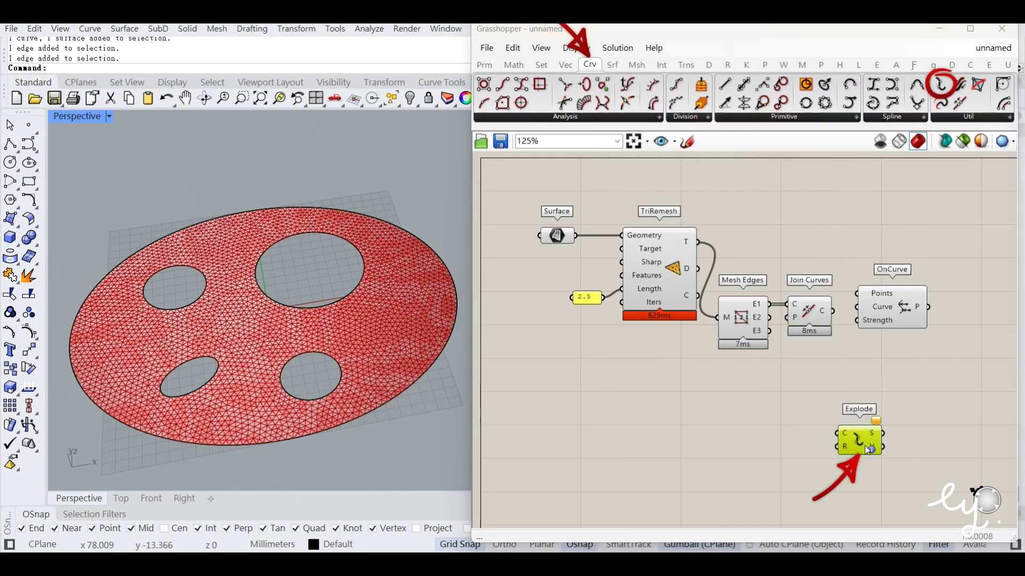
left_click_drag(865, 446, 874, 367)
left_click_drag(834, 312, 846, 354)
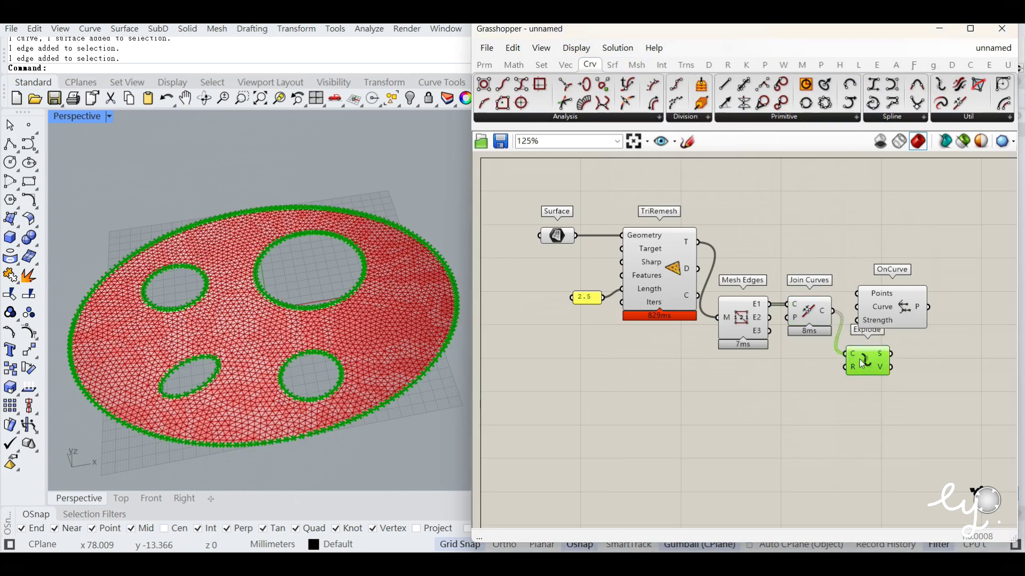
left_click_drag(880, 309, 954, 311)
left_click_drag(876, 365, 884, 322)
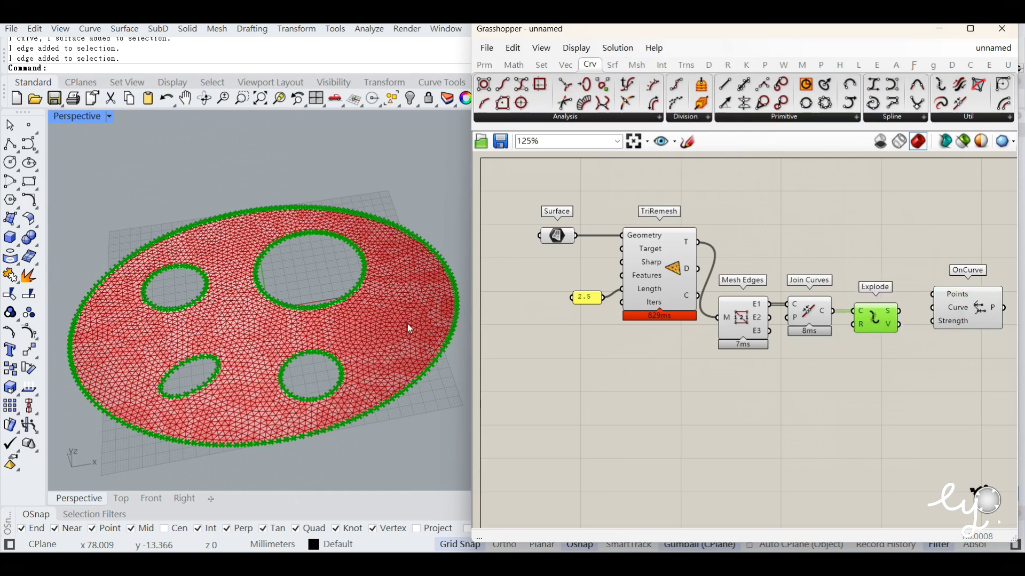
right_click_drag(784, 367, 678, 361)
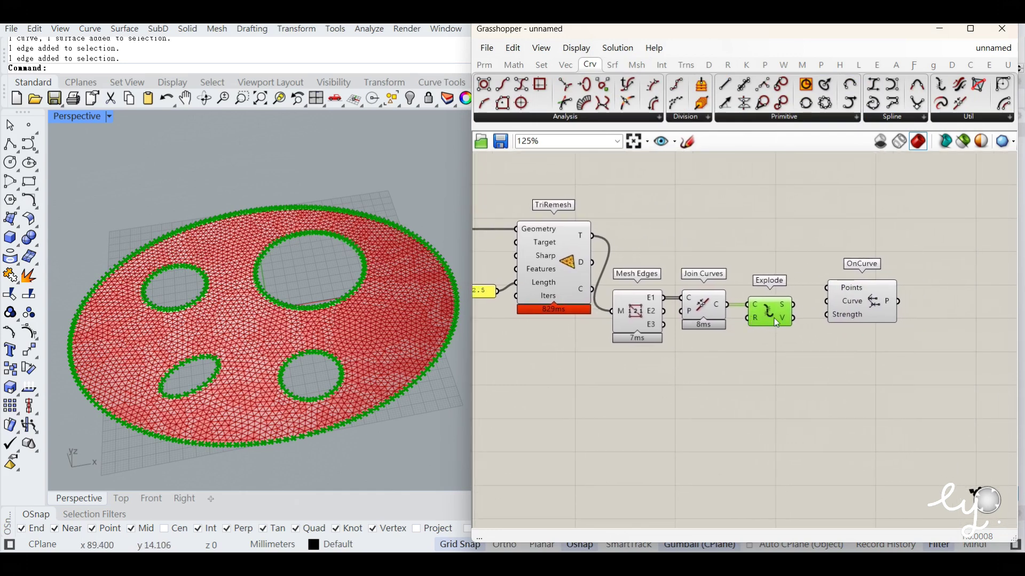
left_click(687, 141)
mouse_move(737, 372)
left_mouse_down()
mouse_move(711, 389)
mouse_move(775, 453)
mouse_move(785, 372)
mouse_move(732, 378)
mouse_move(752, 373)
left_mouse_up()
mouse_move(751, 369)
left_mouse_down()
mouse_move(749, 380)
mouse_move(761, 376)
left_mouse_up()
mouse_move(761, 392)
left_mouse_down()
mouse_move(736, 397)
mouse_move(747, 347)
mouse_move(771, 393)
mouse_move(758, 396)
left_mouse_up()
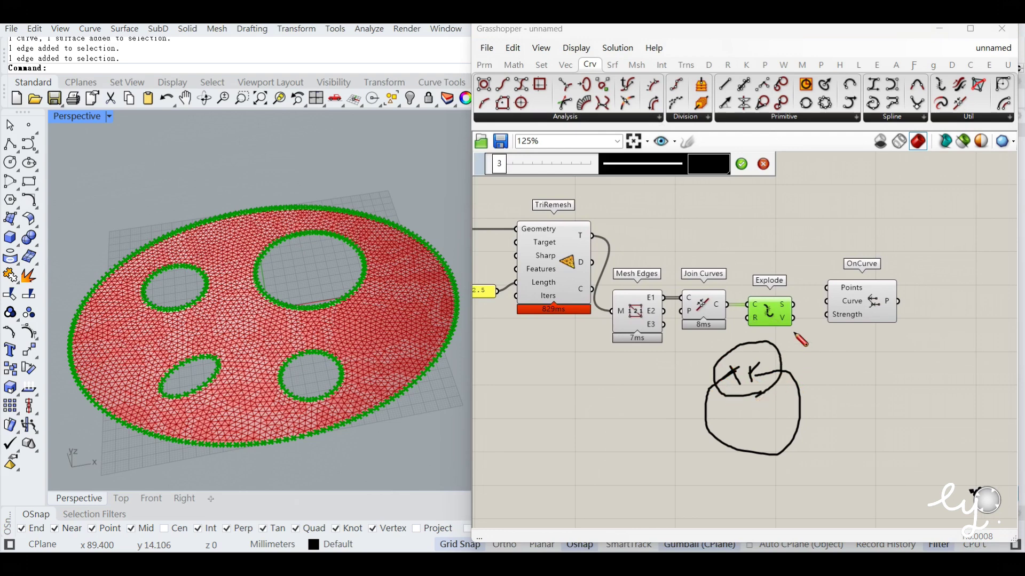
key("Escape")
- Add the Kangaroo removeDuplicatePts component, connect Explode's V output to its P input, and place it before OnCurve
left_click_drag(780, 318, 776, 318)
mouse_move(780, 319)
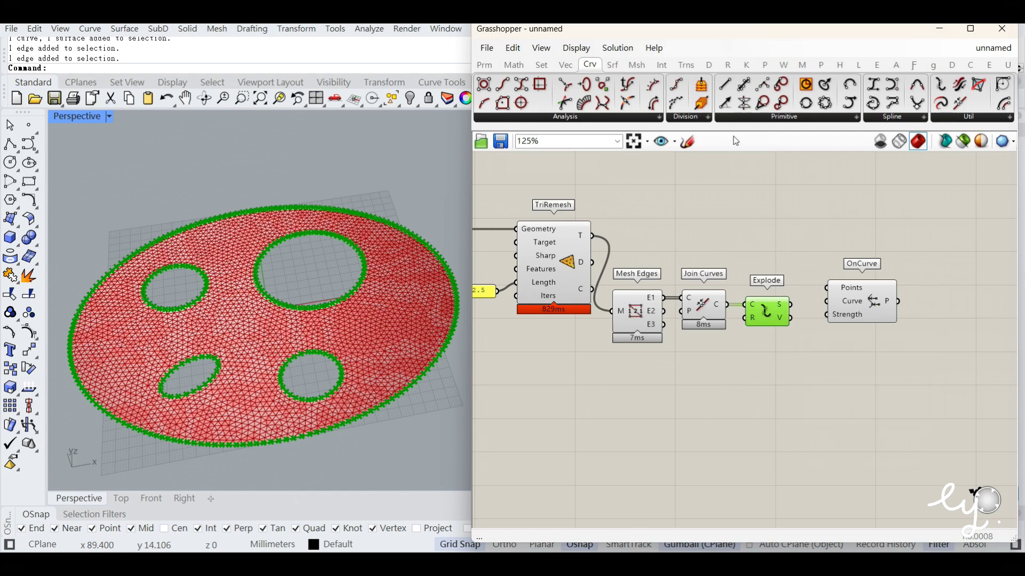
left_click(746, 65)
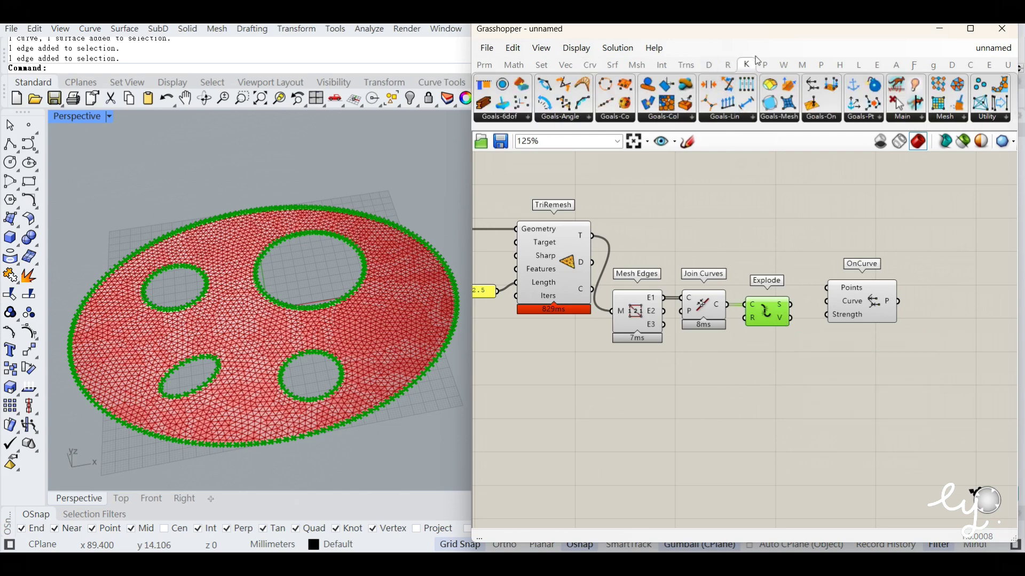
left_click(987, 119)
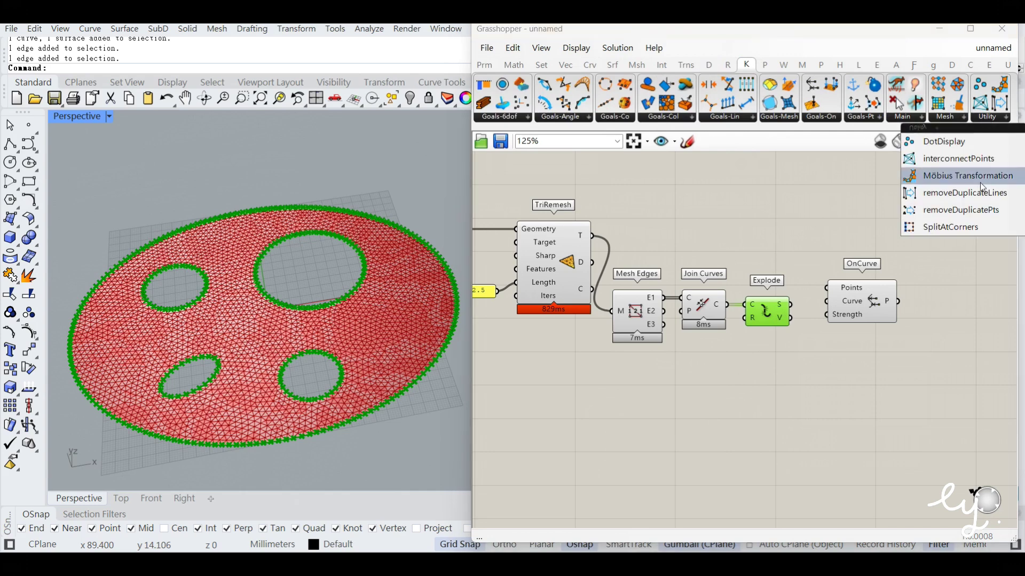
left_click(969, 217)
left_click(853, 262)
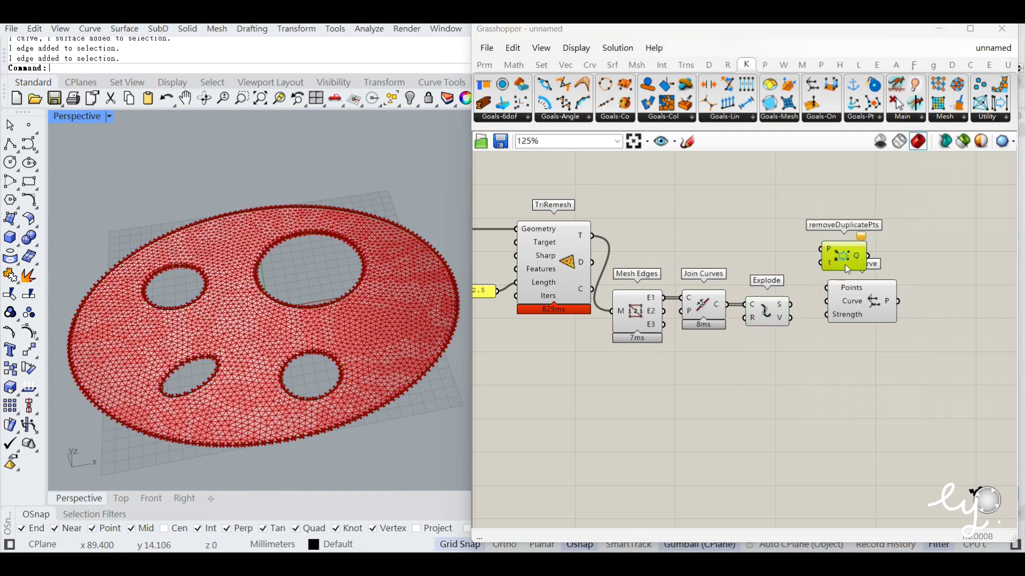
left_click(810, 319)
left_click_drag(790, 318, 821, 249)
left_click_drag(859, 299, 942, 299)
left_click_drag(857, 263, 842, 334)
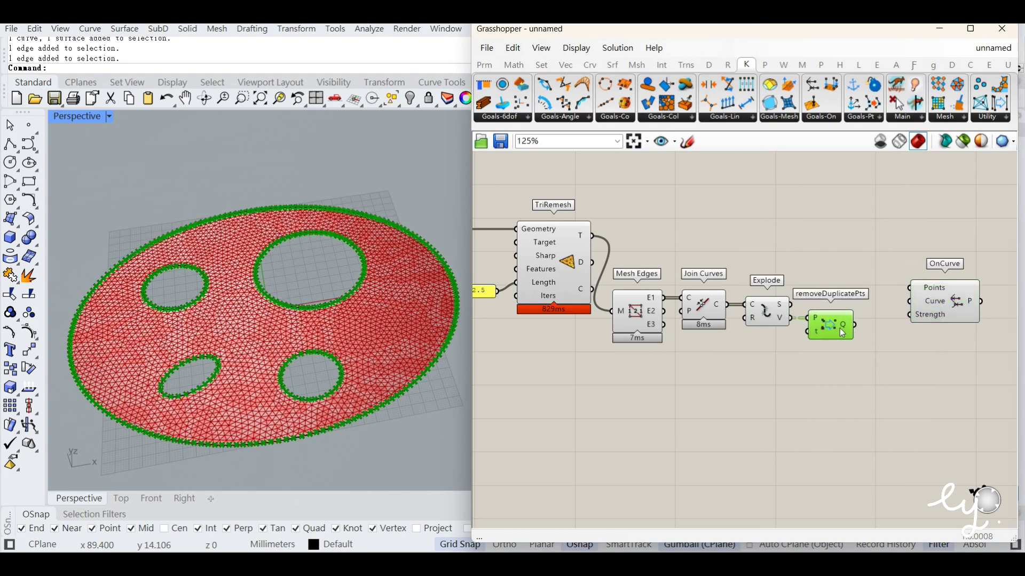
- Check the unique points list and connect the removeDuplicatePts Q output to OnCurve's Points input
mouse_move(845, 332)
mouse_move(780, 323)
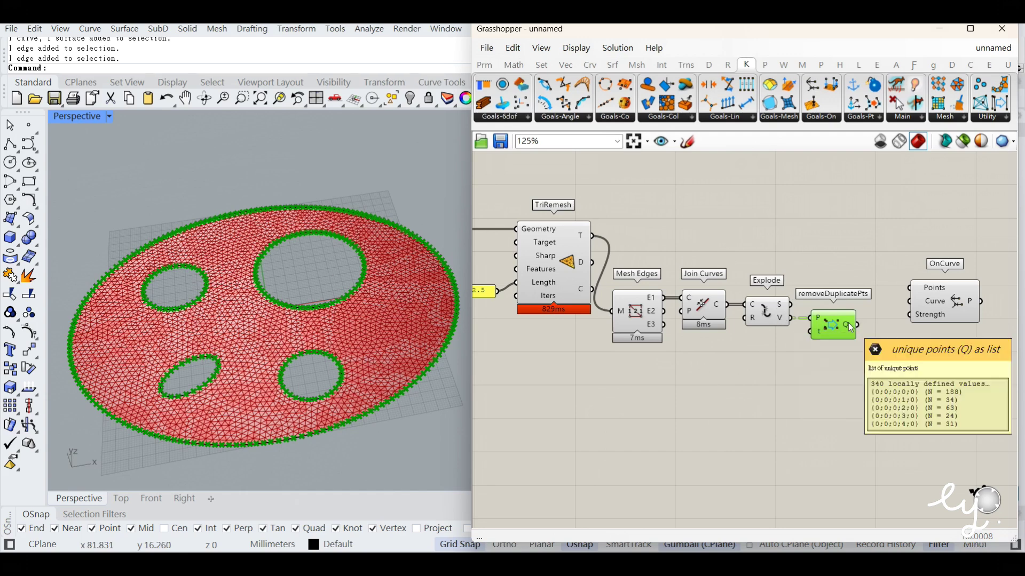
left_click(832, 341)
left_click_drag(838, 331, 840, 333)
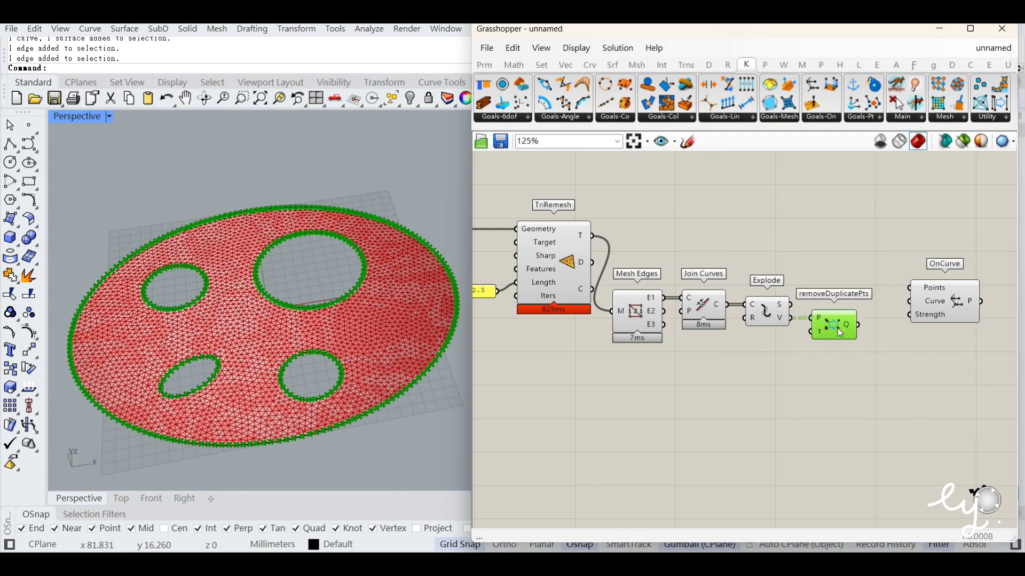
left_click(878, 339)
left_click_drag(857, 325, 904, 336)
left_click(852, 324)
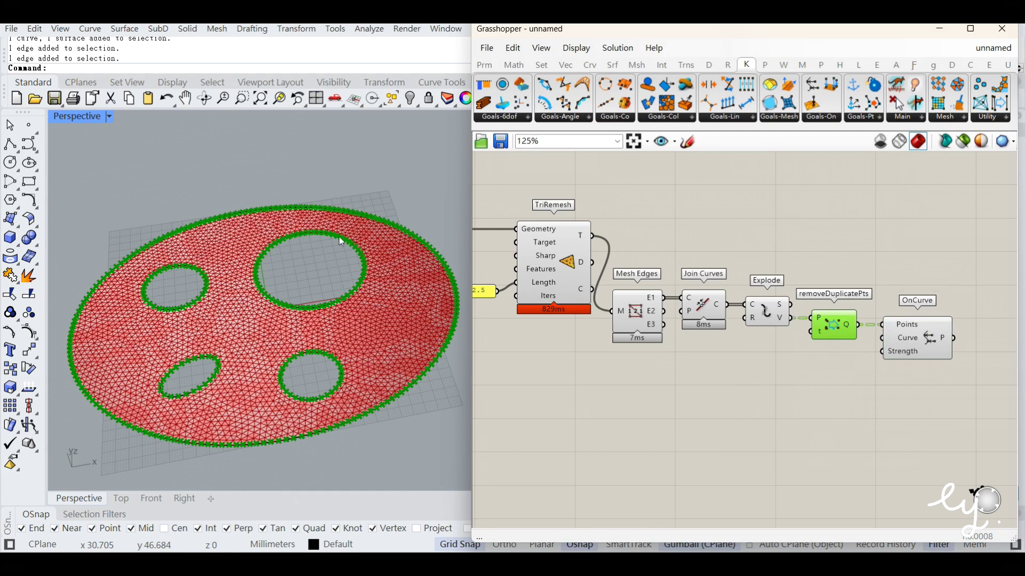
- Highlight the edges of the surface's holes and the joined curves, and inspect the data reaching OnCurve's Points input
left_click(315, 302)
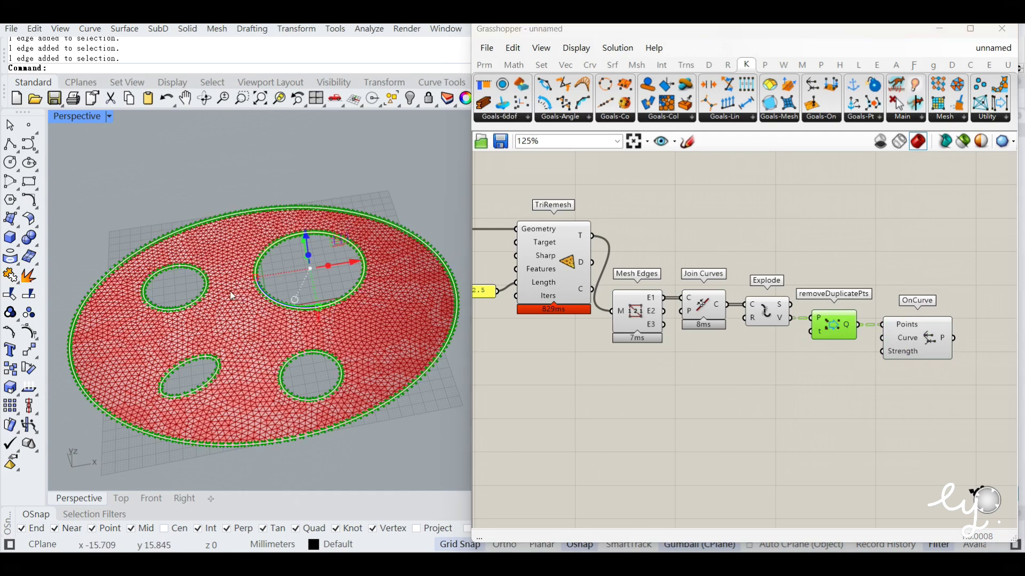
left_click(206, 290, "ctrl+shift")
left_click(214, 364, "ctrl+shift")
left_click(286, 364, "ctrl+shift")
left_click(422, 438)
left_click(701, 305)
mouse_move(894, 330)
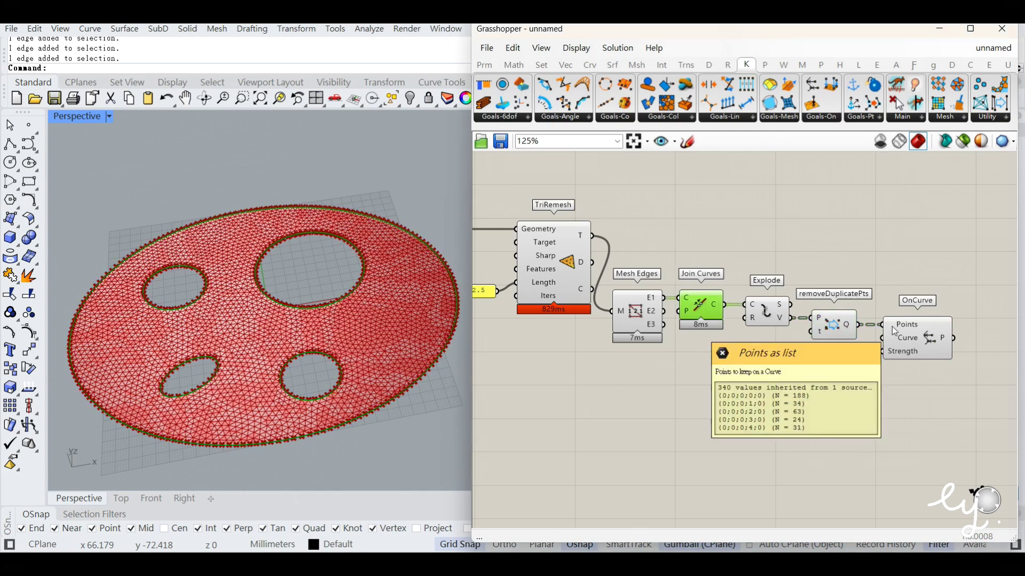
- Select the surface's outer edge and hole edges, Join Curves, and all the Rhino geometry to compare original boundaries with the mesh boundary
left_click(758, 251)
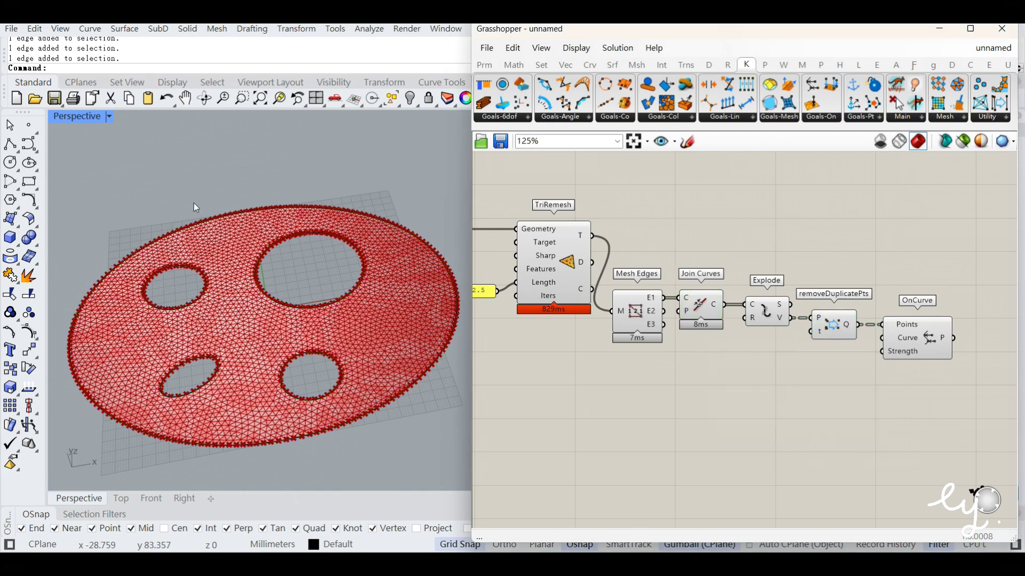
left_click(229, 216)
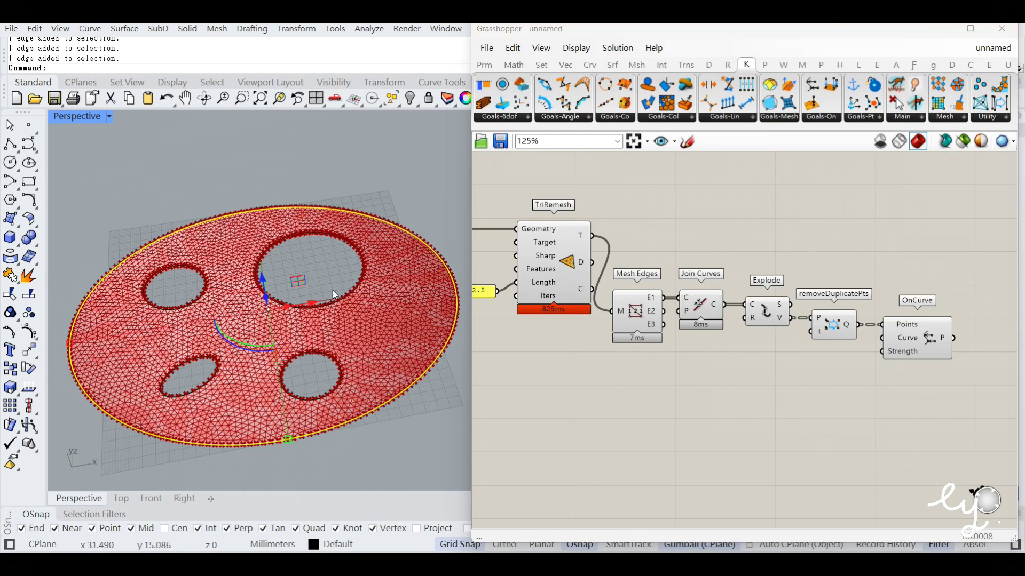
left_click(340, 251)
left_click(336, 235, "ctrl+shift")
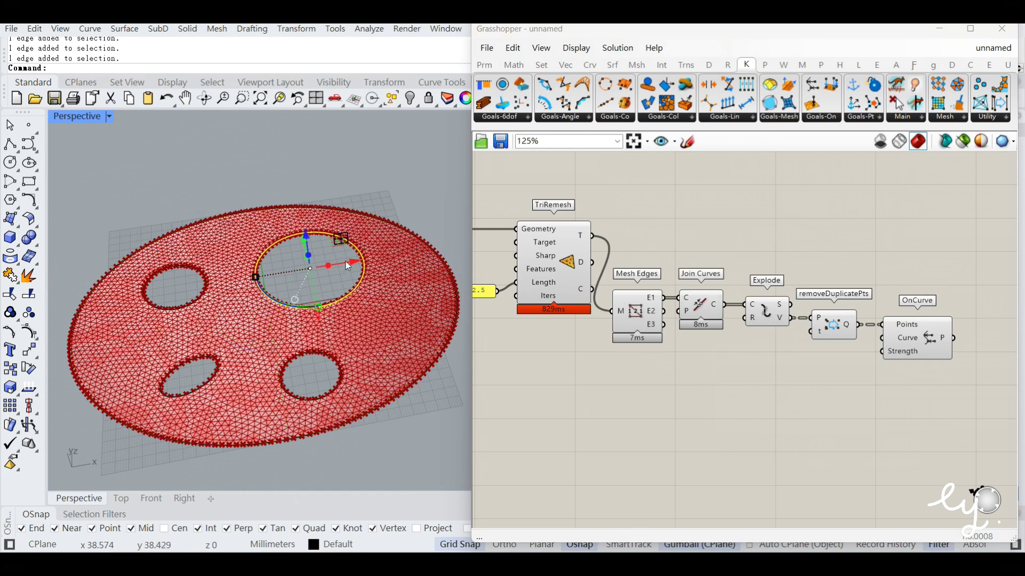
left_click(205, 288, "ctrl+shift")
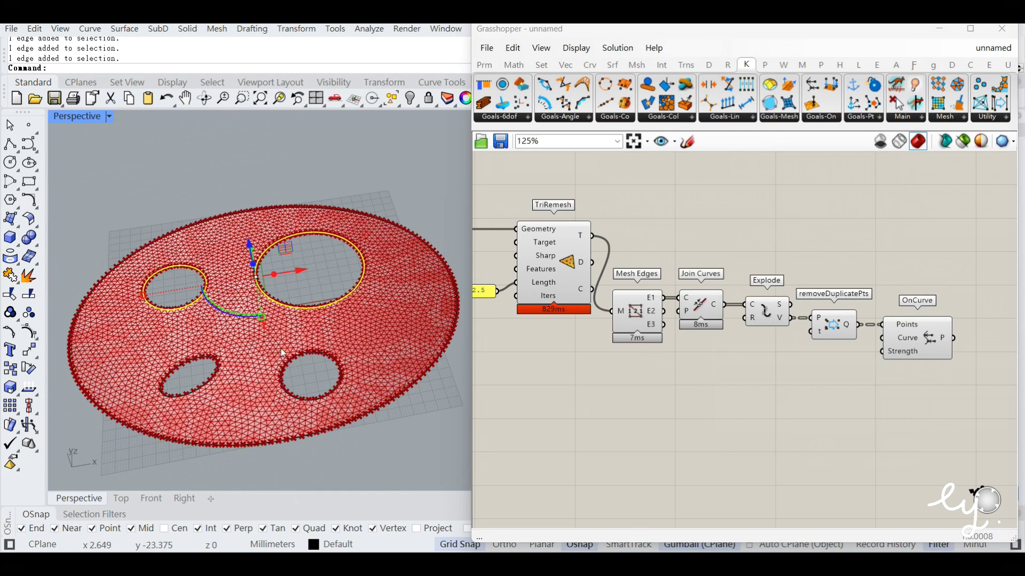
left_click(351, 459)
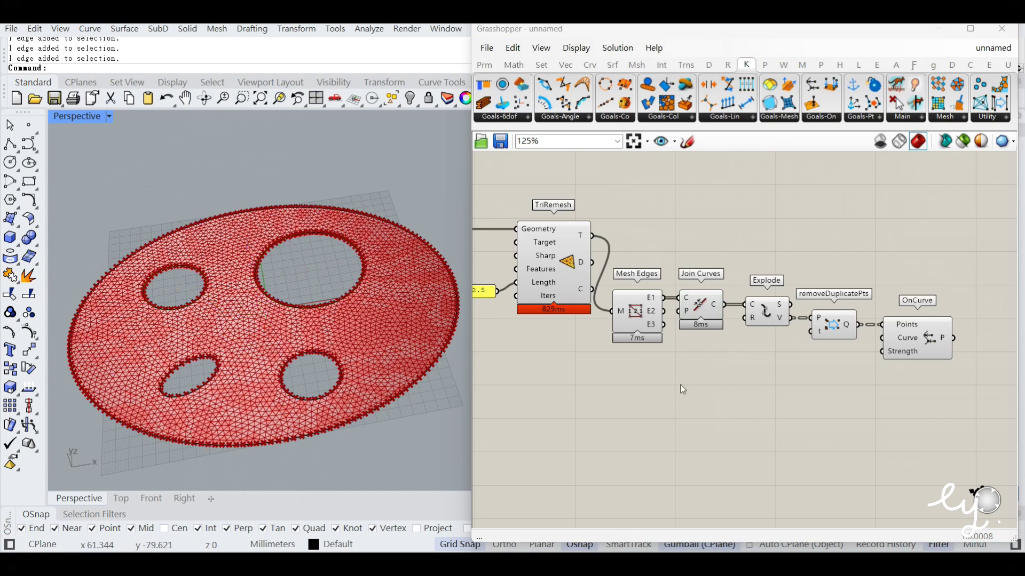
left_click(703, 317)
left_click_drag(451, 452, 107, 145)
left_click(752, 448)
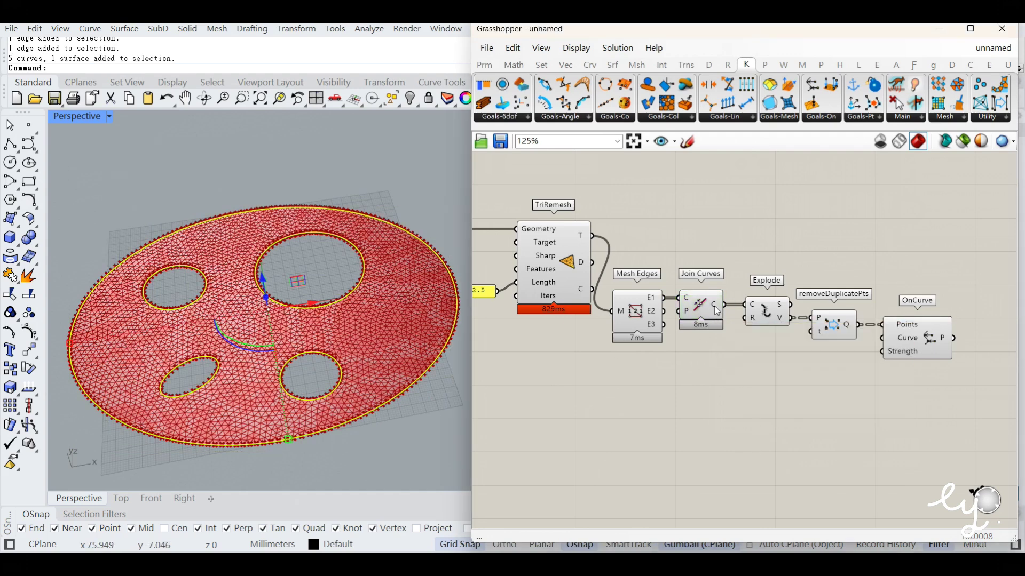
- Graft the Curve input of the OnCurve component
left_click(893, 341)
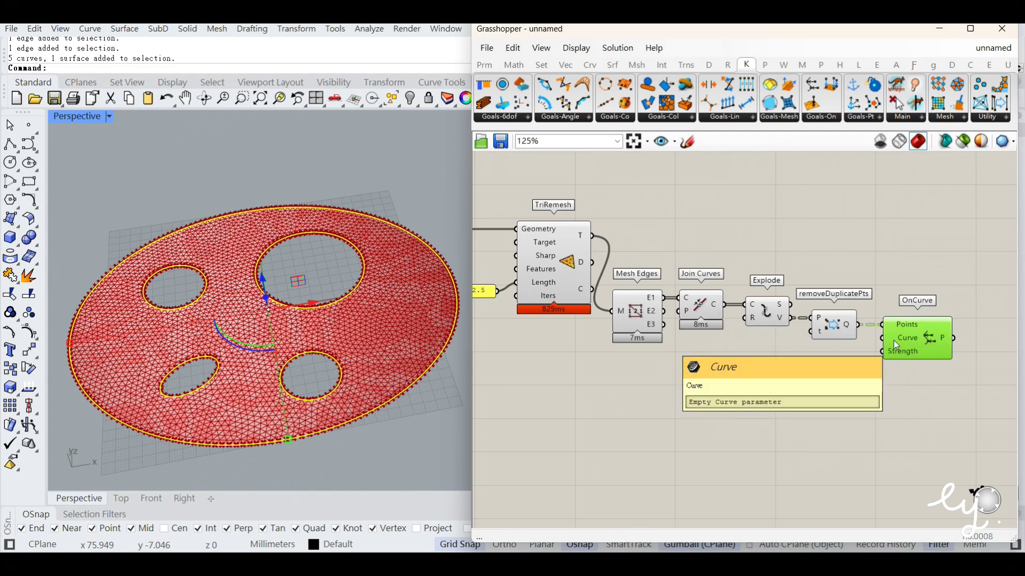
right_click(894, 340)
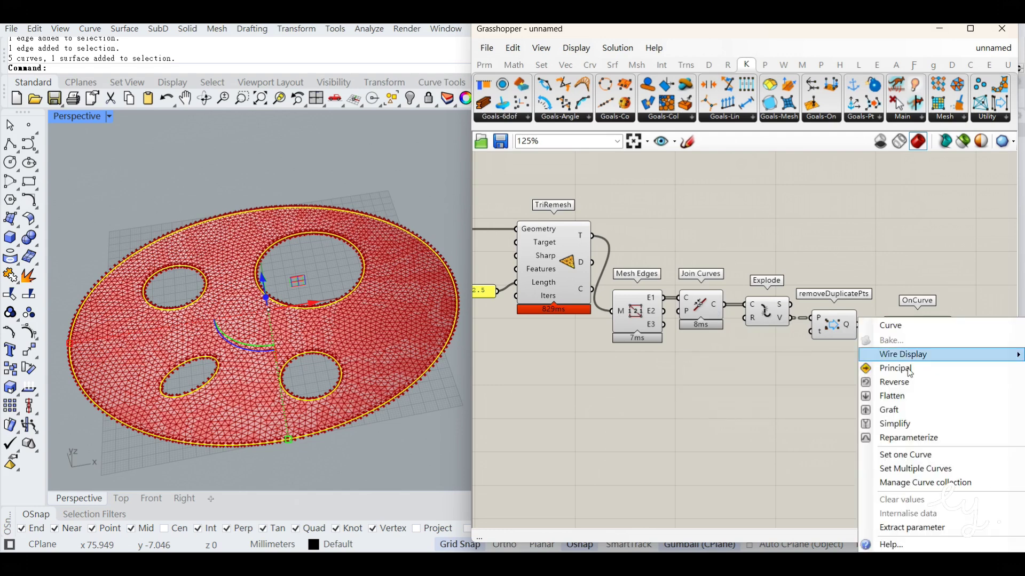
left_click(901, 415)
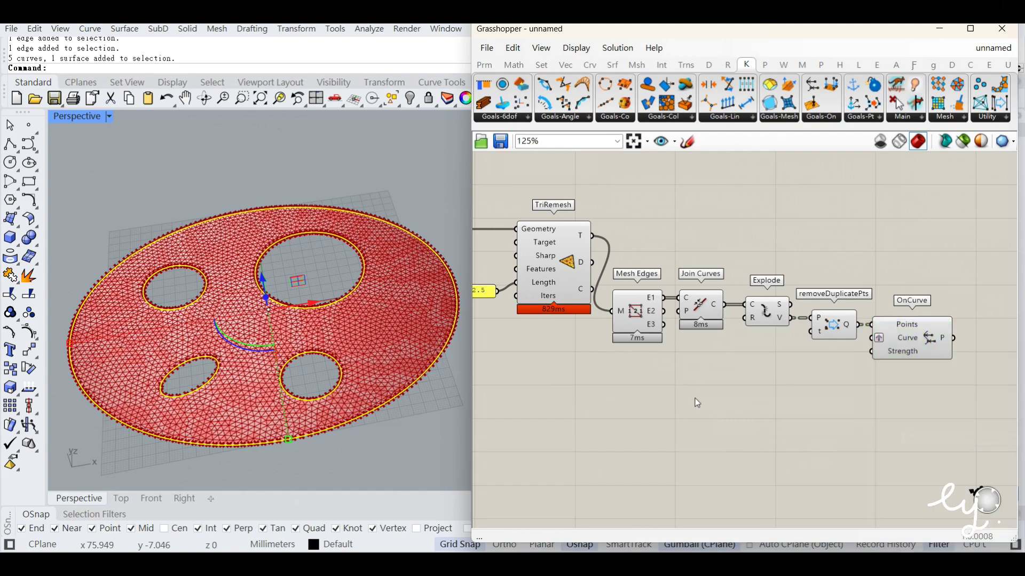
- Try moving the largest hole's boundary curve upward, and undo the move
left_click(370, 395)
mouse_move(374, 426)
right_mouse_down()
mouse_move(369, 434)
mouse_move(367, 420)
right_mouse_up()
left_click(333, 311)
left_click(363, 336)
left_click_drag(306, 238, 305, 192)
key("Escape")
key("ctrl+z")
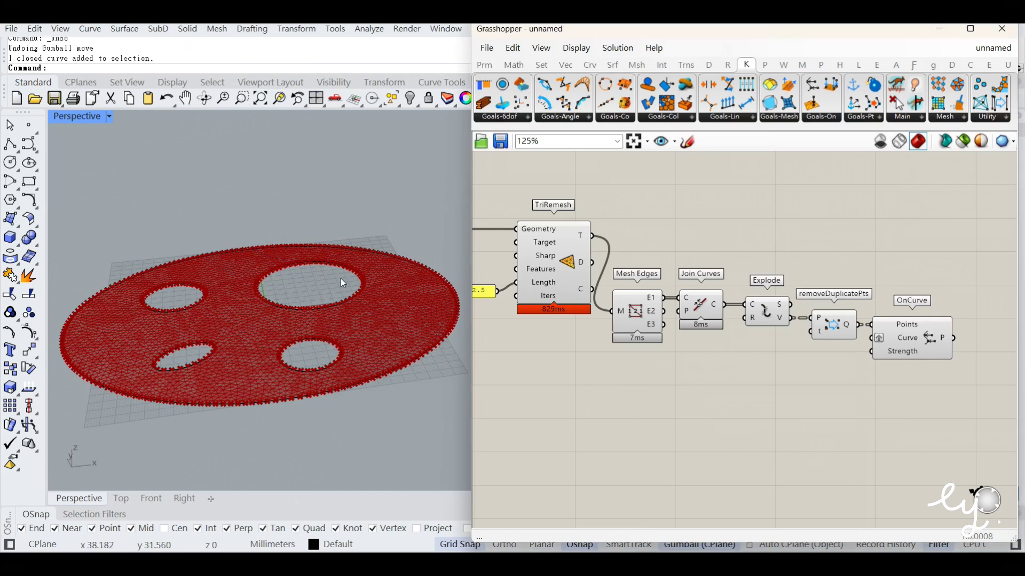
- Select the largest hole's boundary curve and the smaller neighbouring hole's curve to check them, and clear the selection
left_click(344, 302)
left_click(373, 332)
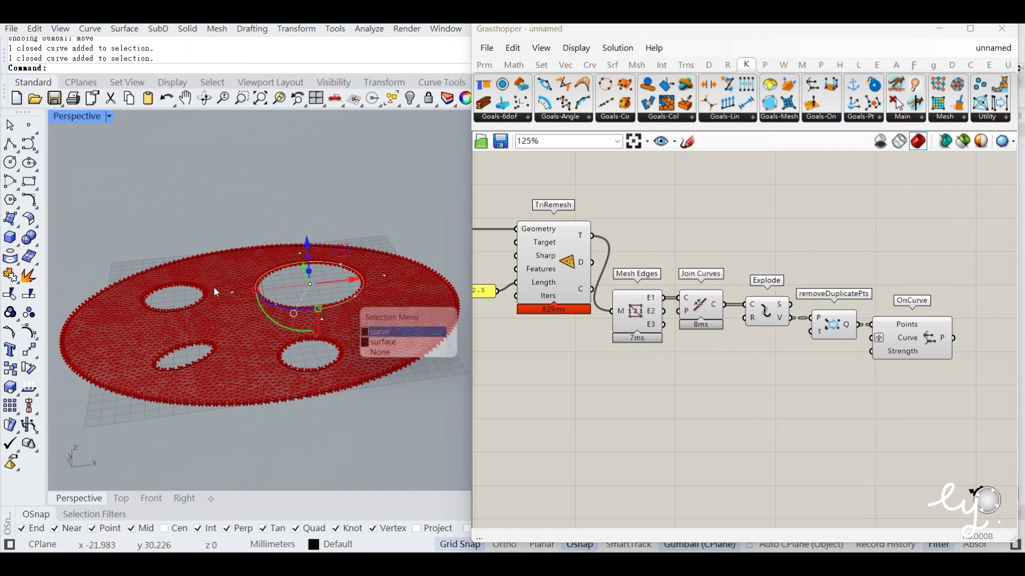
left_click(196, 304)
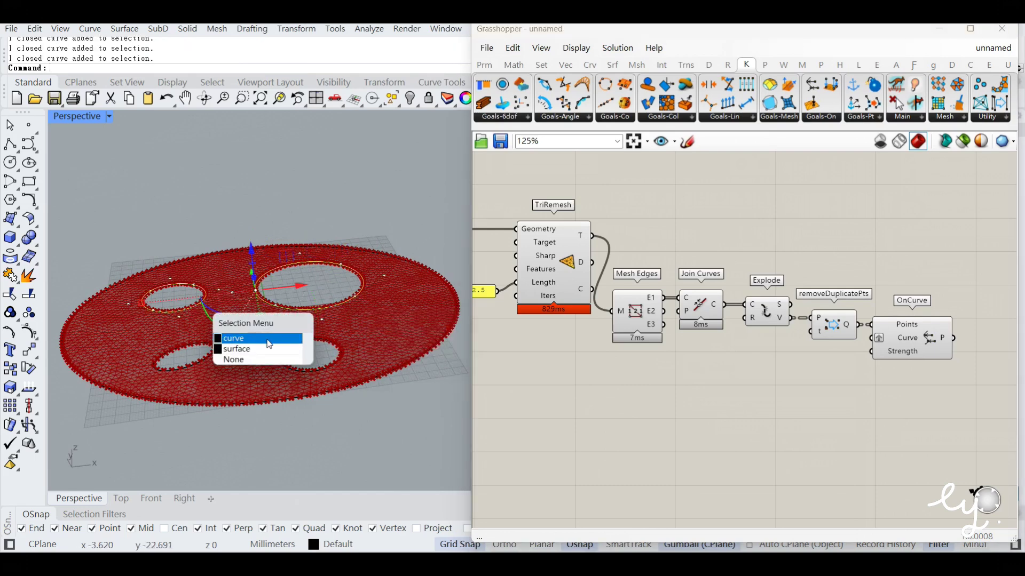
left_click(235, 336)
key("Escape")
- Add a Curve parameter below removeDuplicatePts and highlight the joined mesh boundary curves
left_click(484, 65)
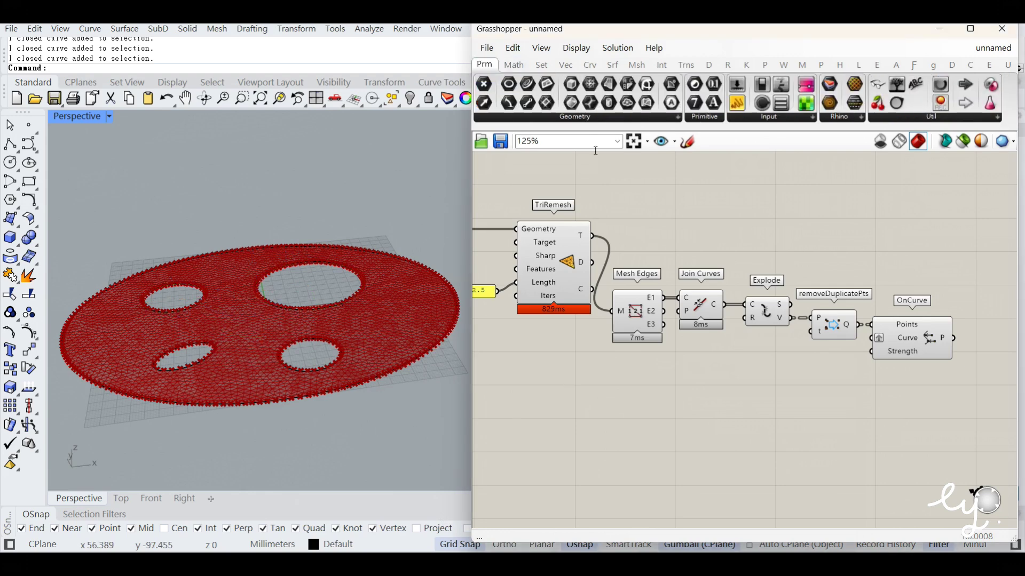
left_click_drag(527, 85, 814, 398)
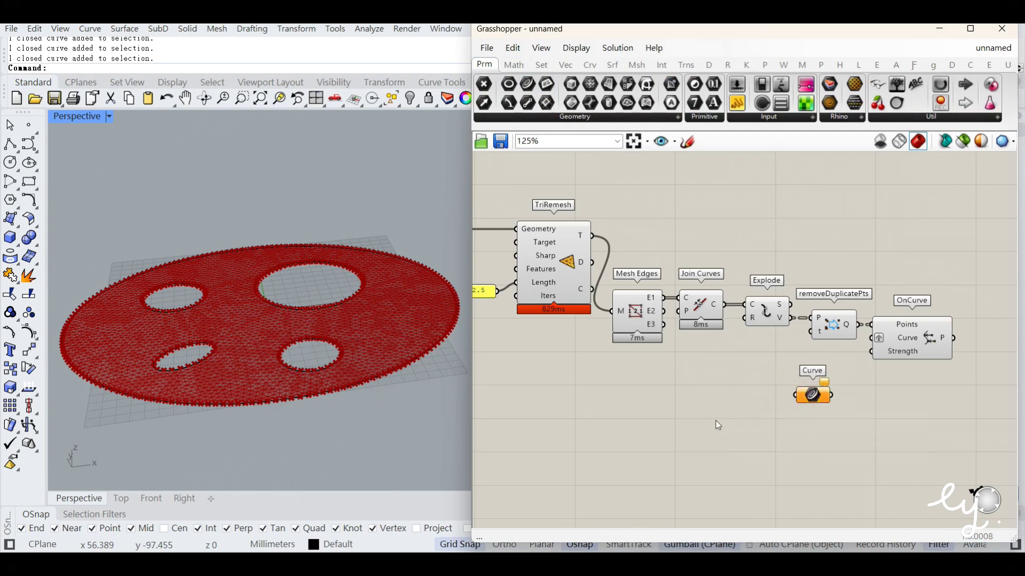
left_click(833, 323)
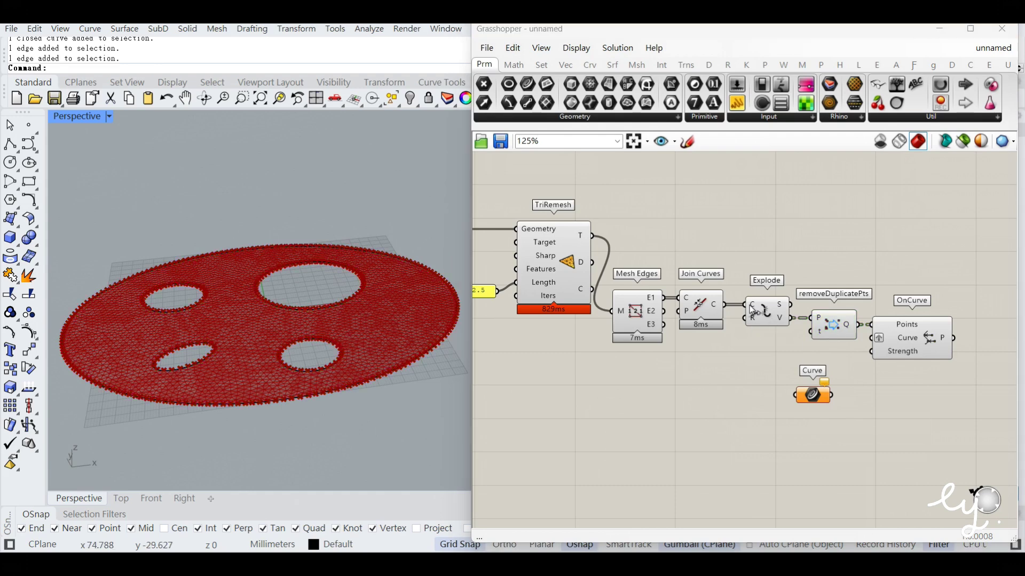
left_click(700, 305)
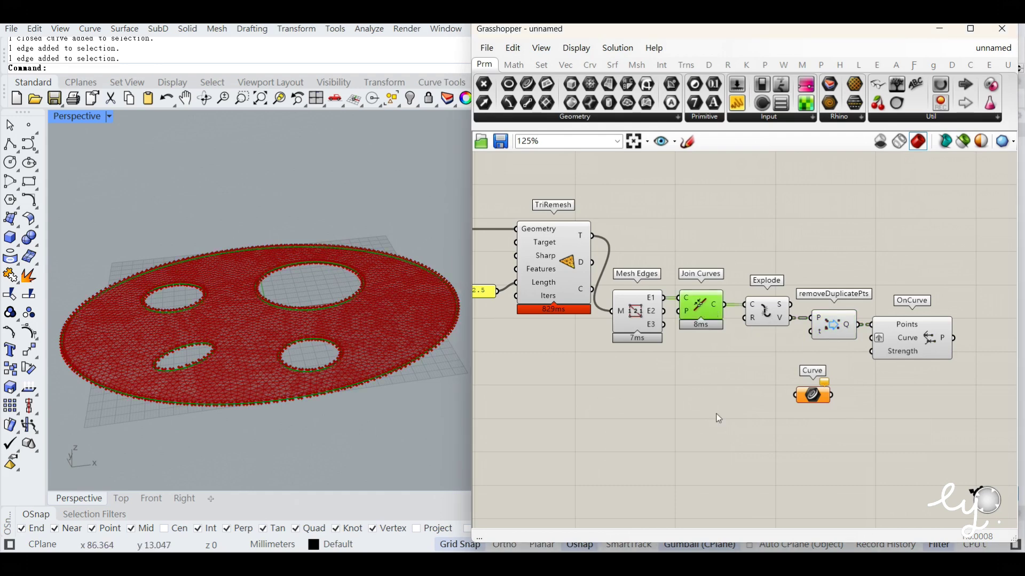
left_click(731, 418)
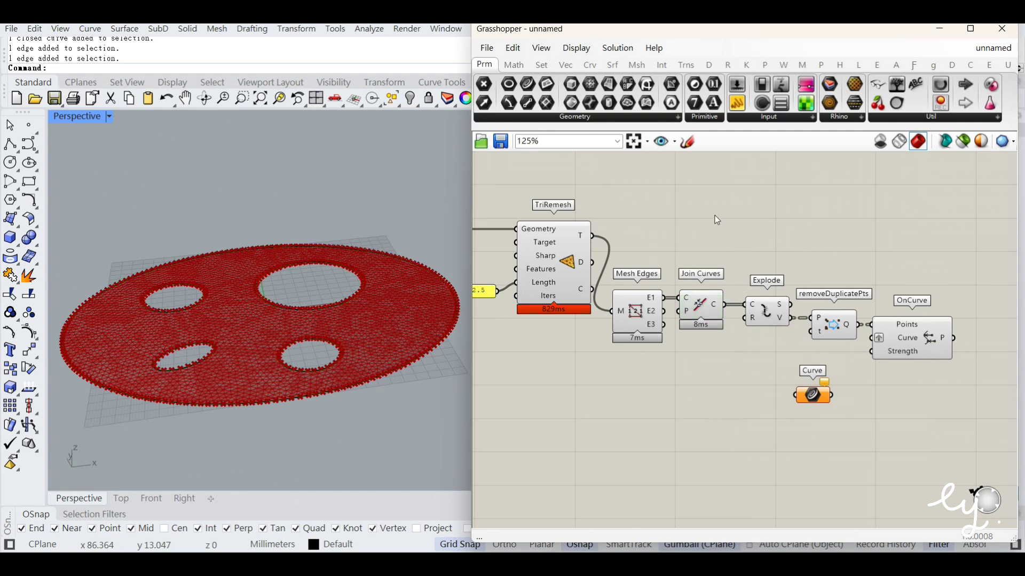
- Add a Curve Middle component above Explode and feed it with the Join Curves output
left_click(711, 314)
left_click(729, 334)
left_click(590, 65)
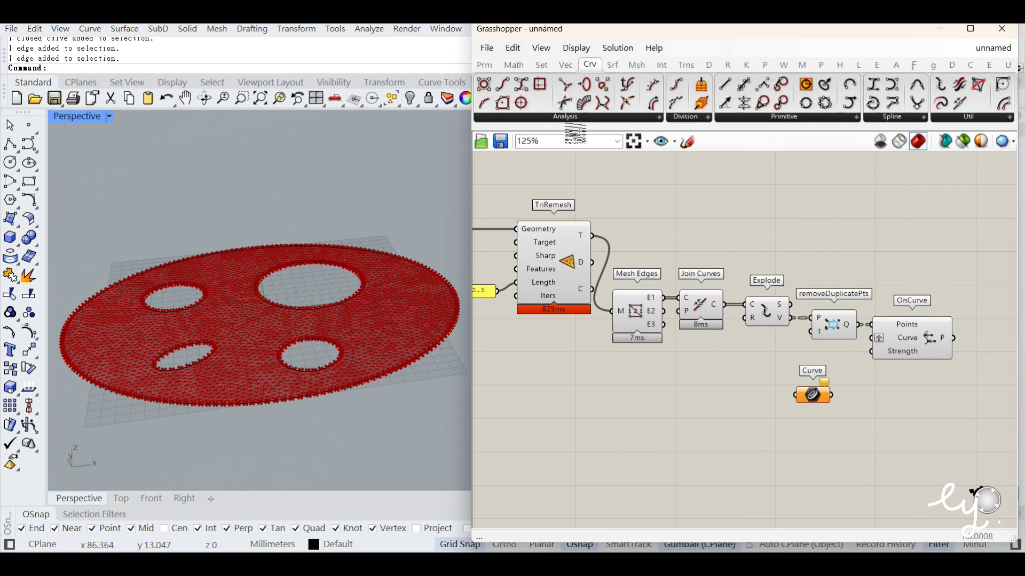
left_click_drag(691, 241, 763, 253)
- Add a Point List component fed by Curve Middle's M output, and turn off the Curve Middle preview
left_click(709, 65)
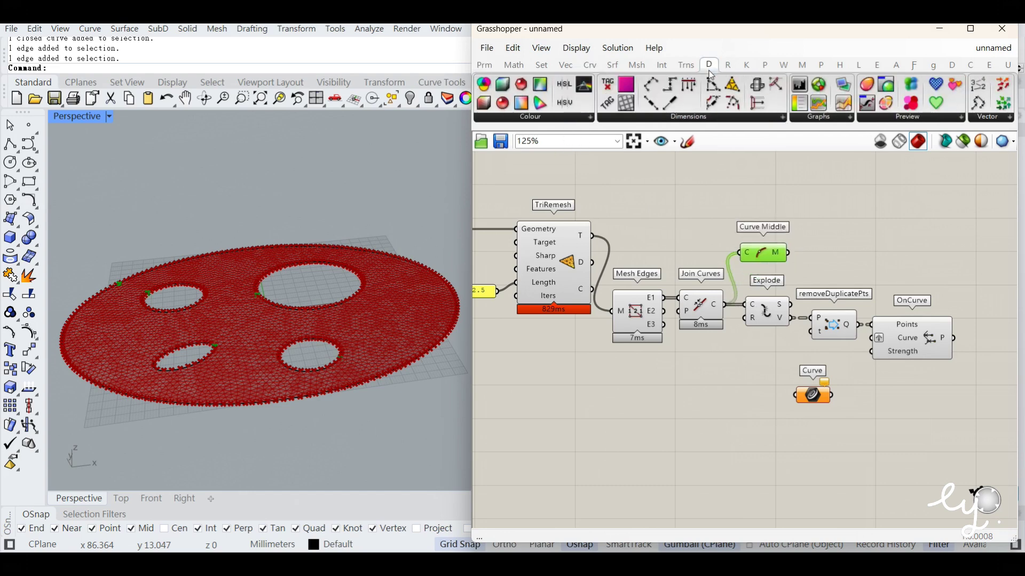
left_click_drag(978, 99, 827, 251)
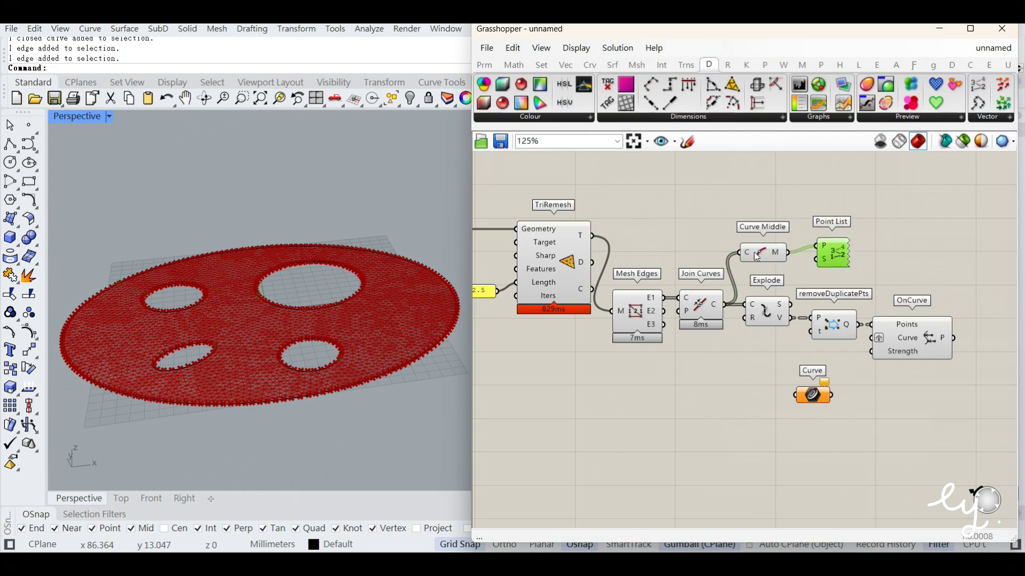
left_click(754, 250)
middle_click(757, 251)
left_click(795, 215)
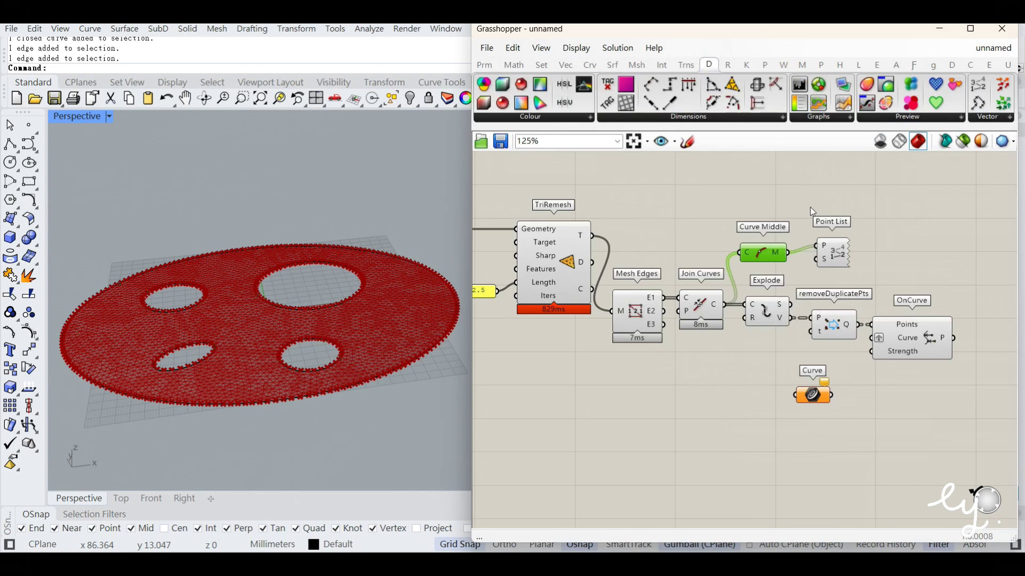
- Add a number slider set to 20 and connect it to the Point List's S input
double_click(767, 208)
type("50")
key("Return")
left_click_drag(820, 260, 707, 210)
- Examine the index numbers at the mesh boundaries to determine the order of the outer curve and the hole curves
left_click(832, 252)
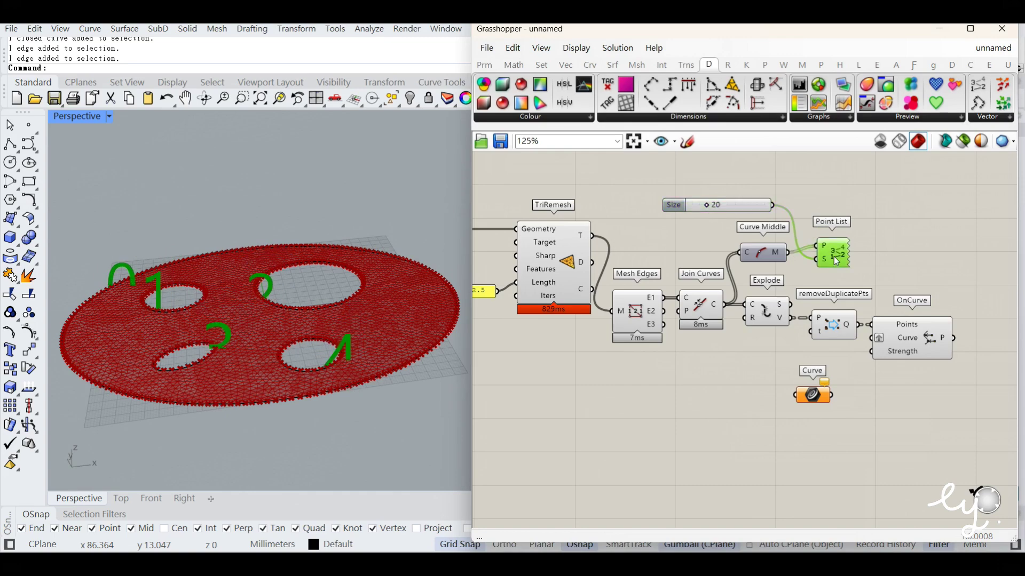
left_click(309, 294)
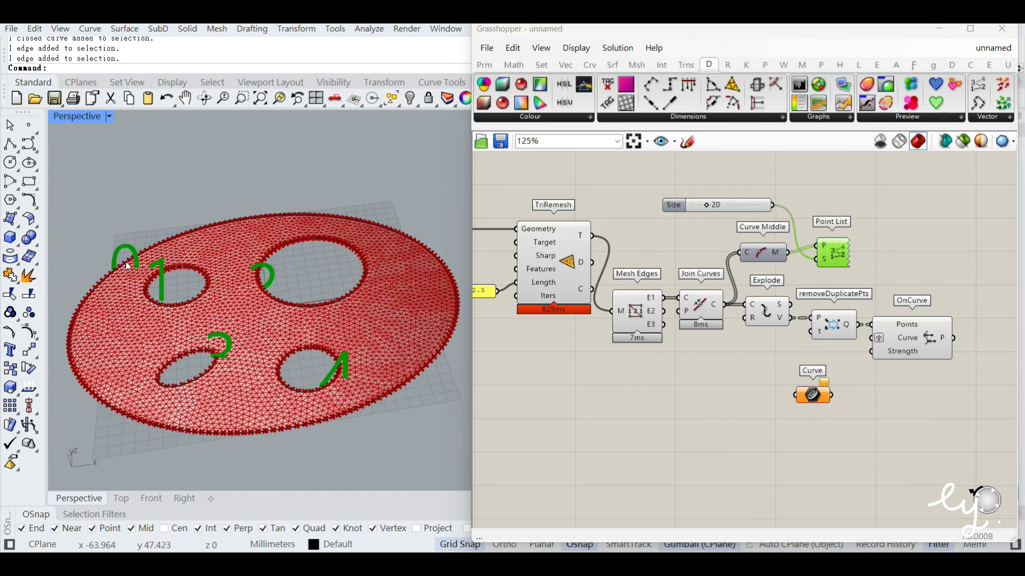
left_click(148, 283)
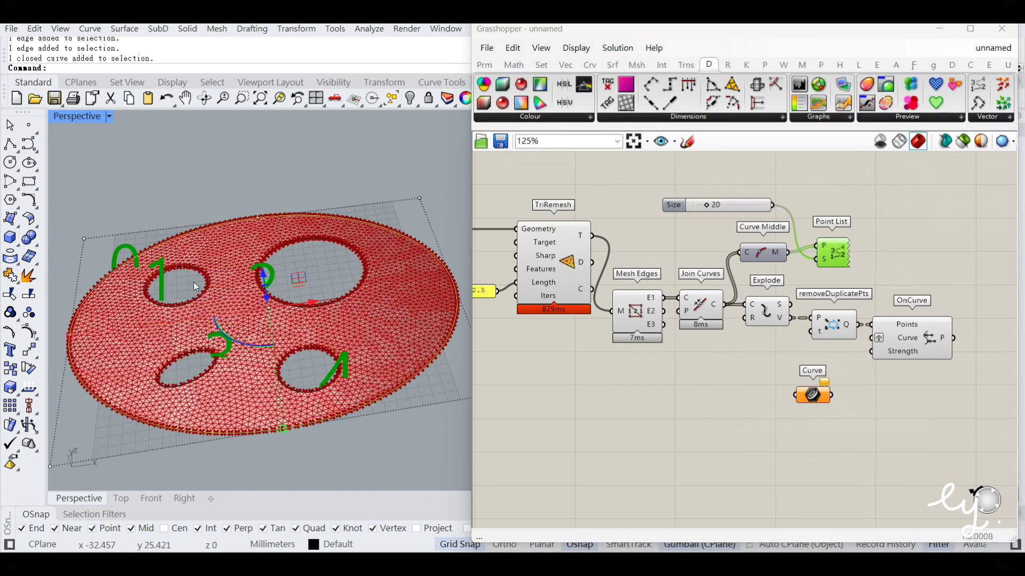
left_click(754, 430)
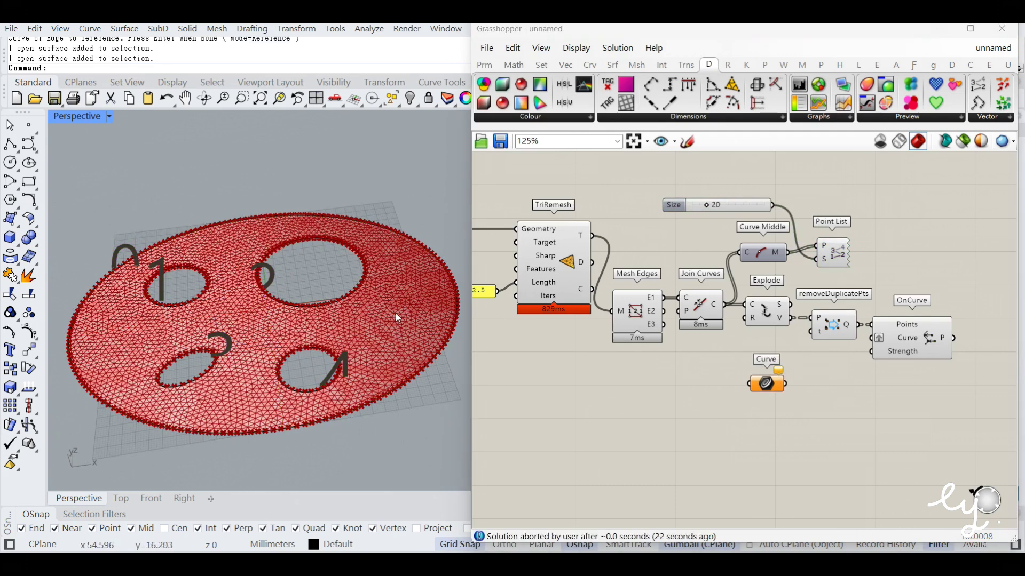
- Hide the surface and reference the outer boundary and four hole curves in the Curve parameter, following index order 0 to 4
left_click(396, 312)
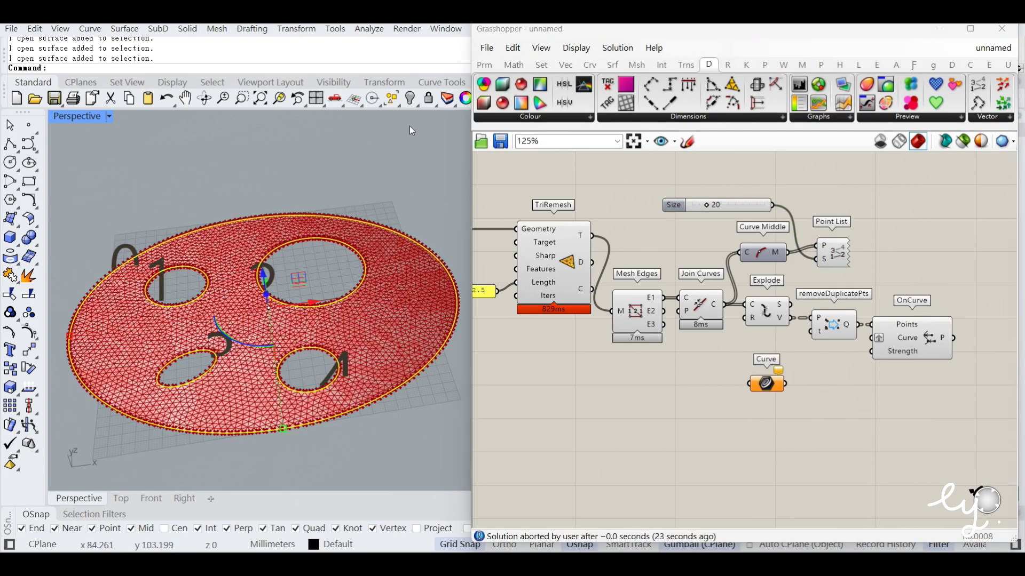
left_click(410, 98)
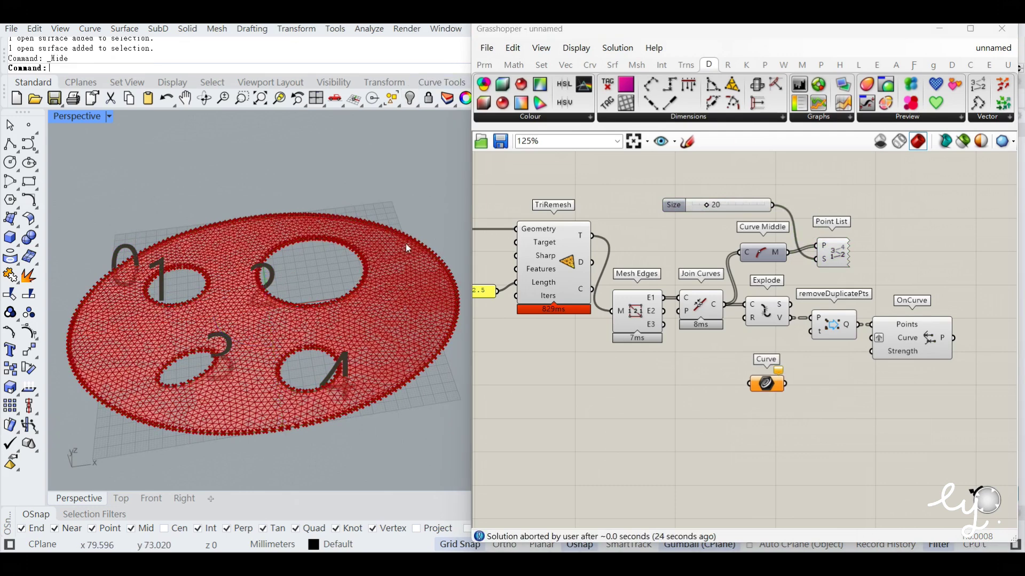
right_click(762, 391)
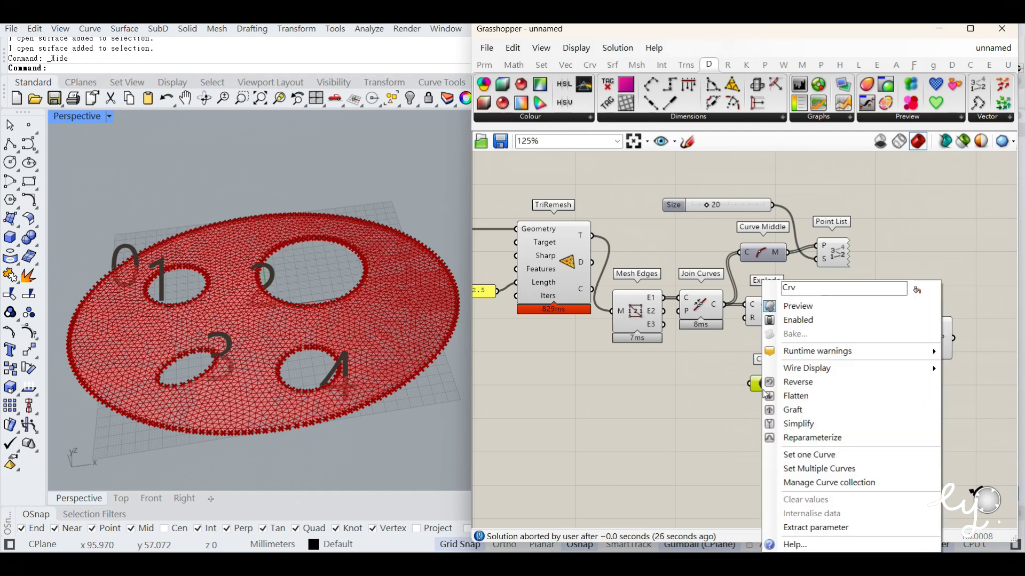
left_click(866, 472)
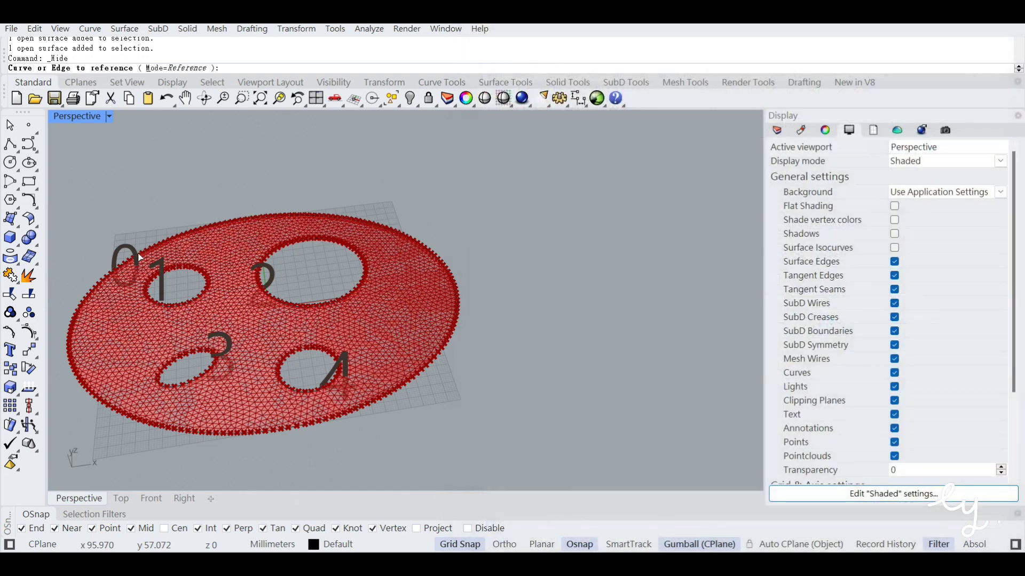
left_click(139, 258)
left_click(209, 277)
left_click(269, 258)
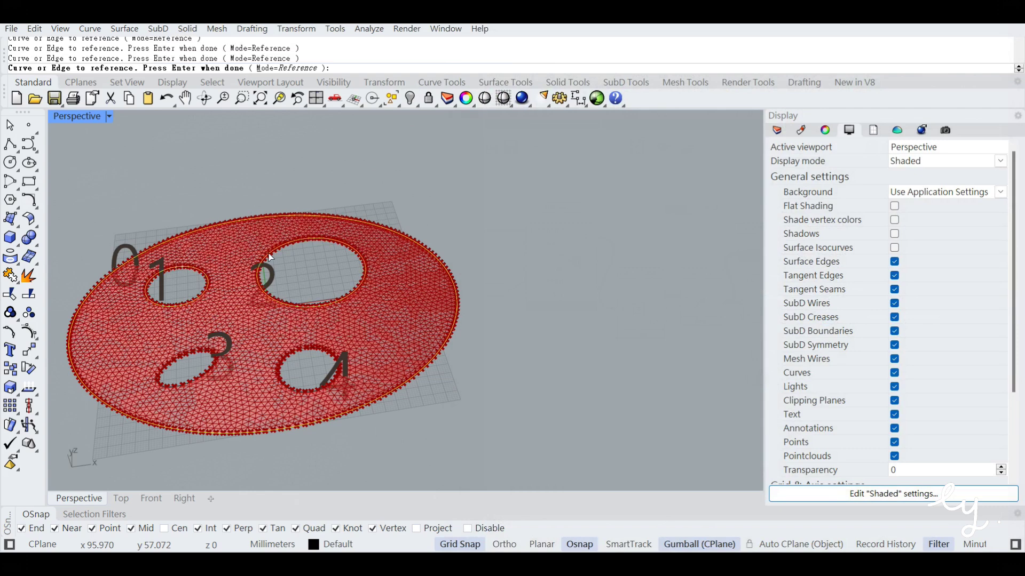
left_click(213, 354)
left_click(321, 352)
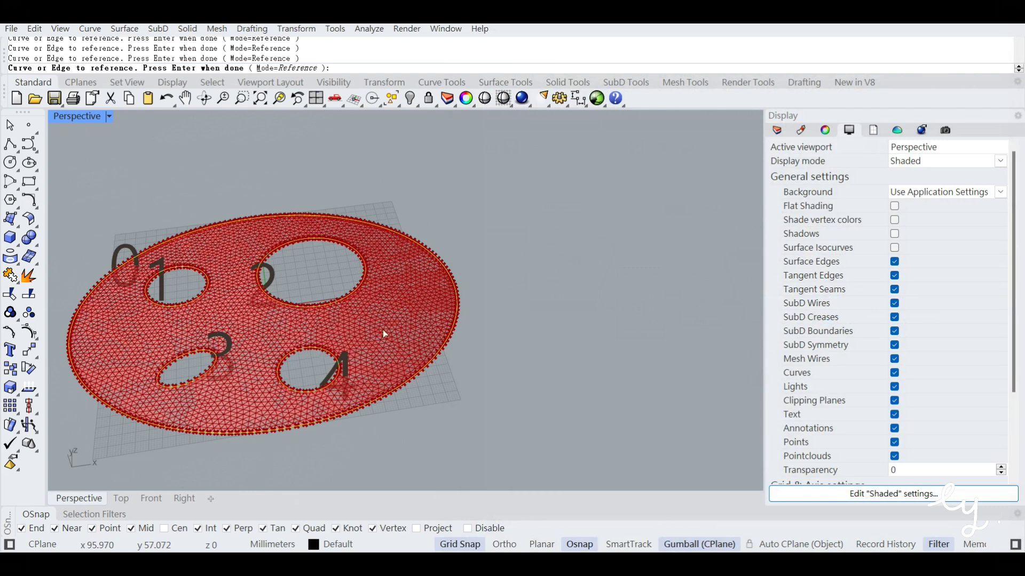
key("Return")
- Move the Curve parameter beside OnCurve and connect it to OnCurve's grafted Curve input
left_click_drag(825, 377, 838, 376)
left_click(866, 406)
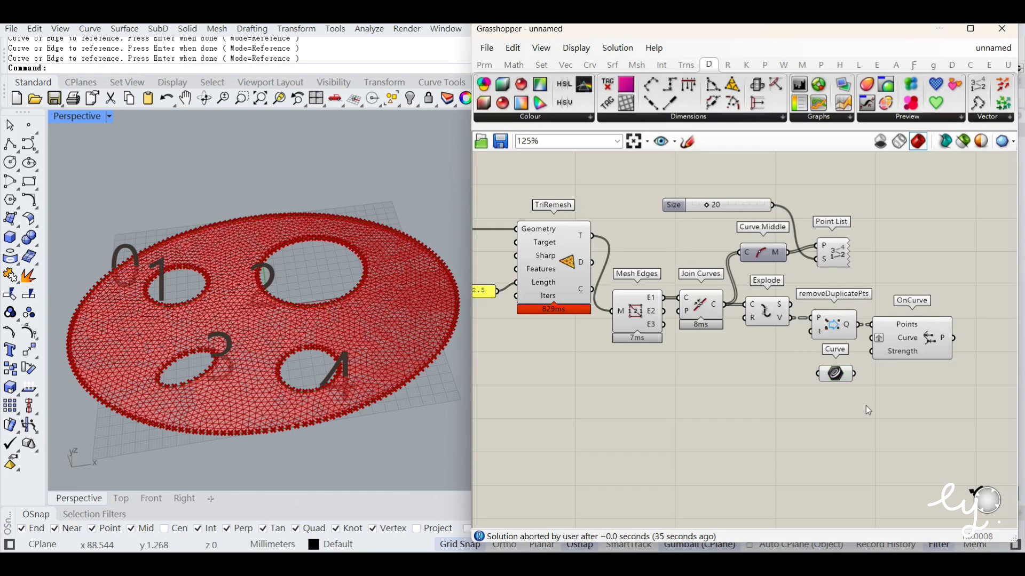
left_click_drag(871, 343, 872, 339)
left_click(918, 354)
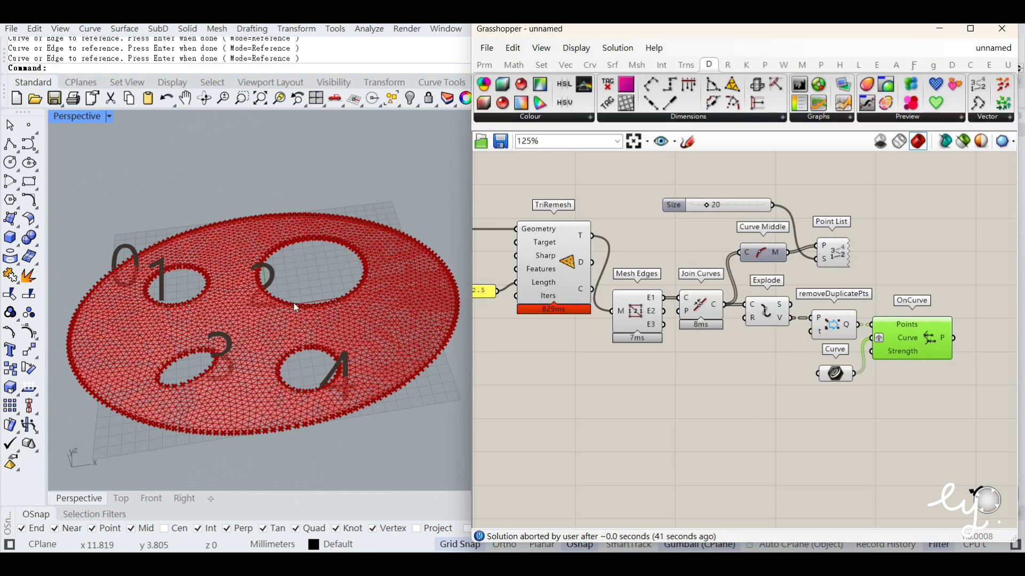
left_click(312, 306)
left_click(345, 166)
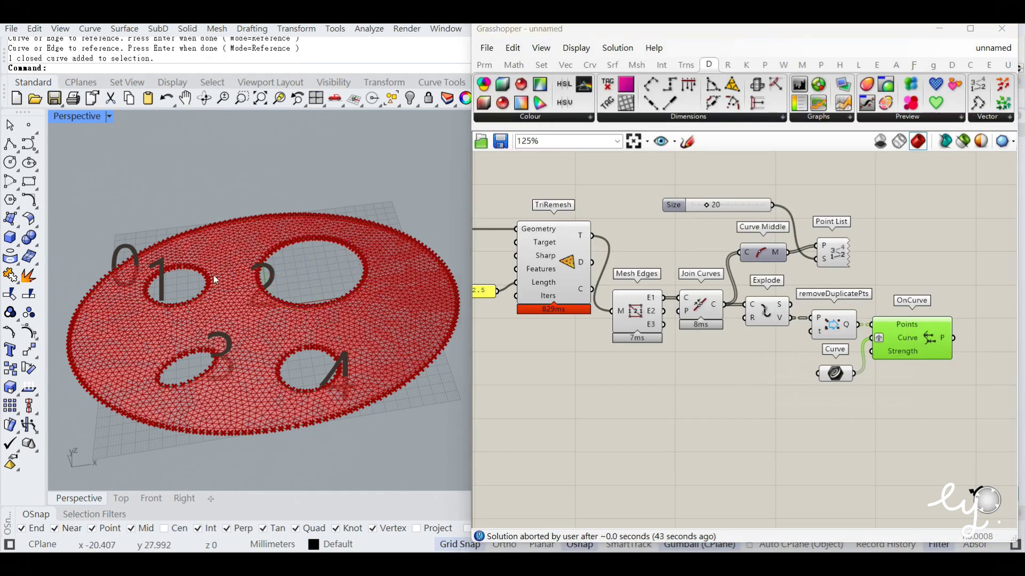
left_click(198, 295)
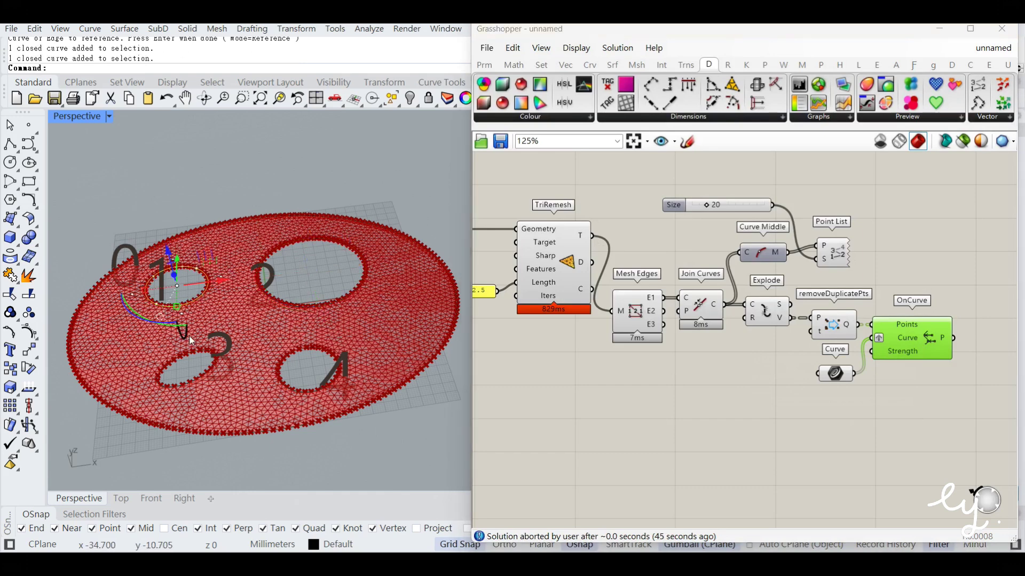
left_click(196, 203)
- Delete the Size slider, Curve Middle and Point List components, and shift OnCurve slightly closer to removeDuplicatePts
left_click(741, 437)
right_click_drag(873, 396, 848, 403)
left_click_drag(856, 281, 705, 188)
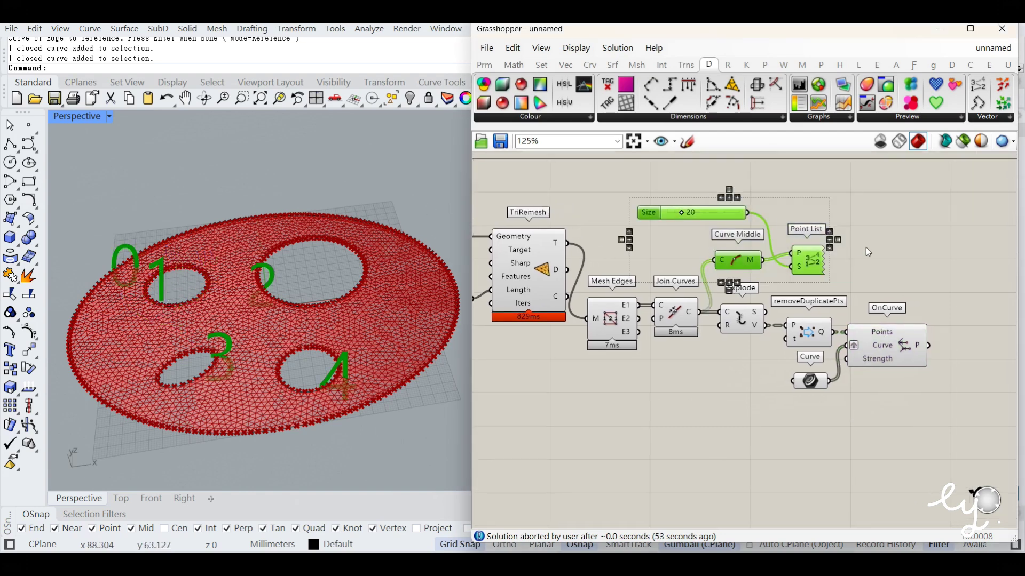
key("Delete")
left_click(893, 342)
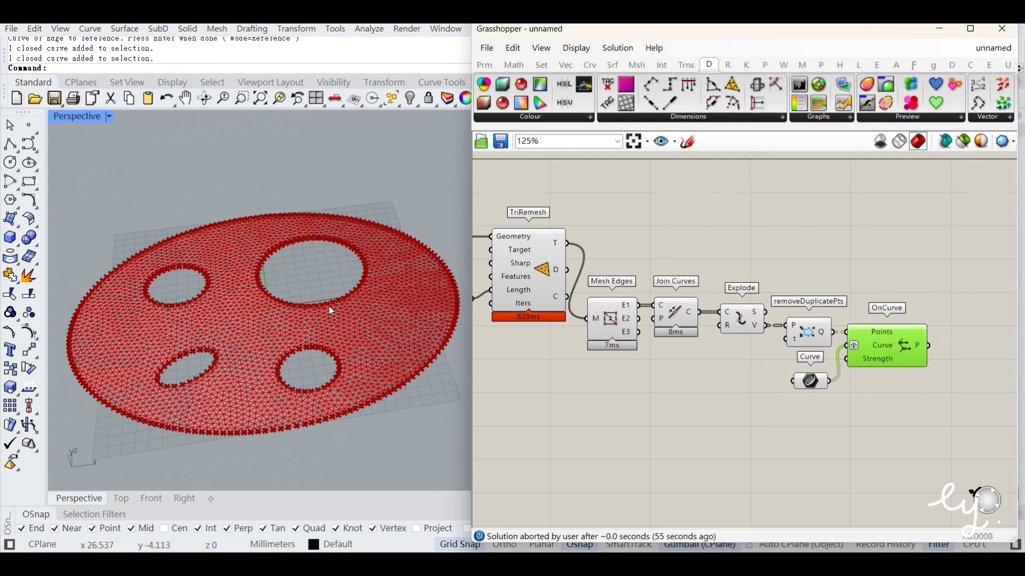
left_click_drag(914, 355, 908, 355)
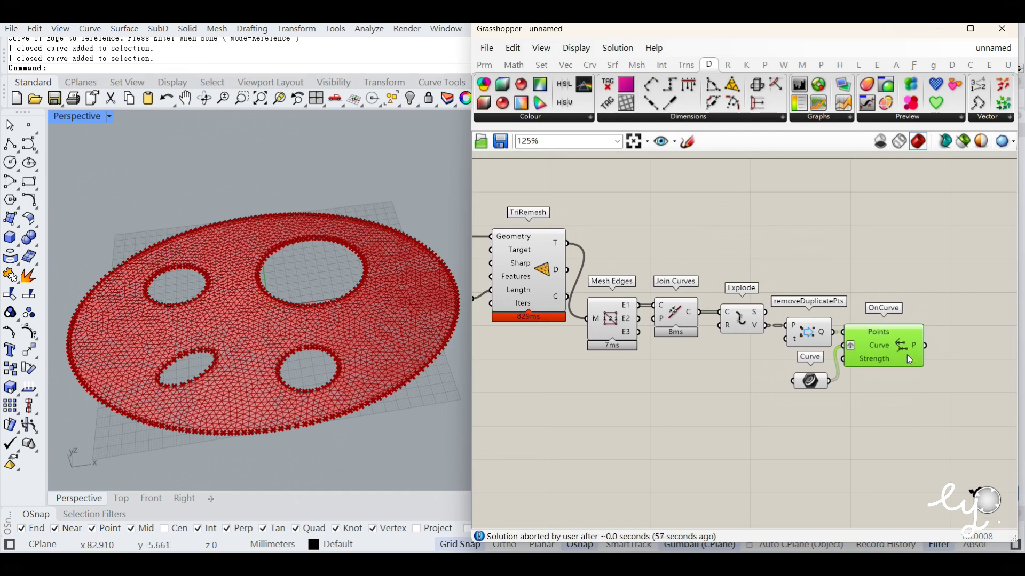
left_click(780, 240)
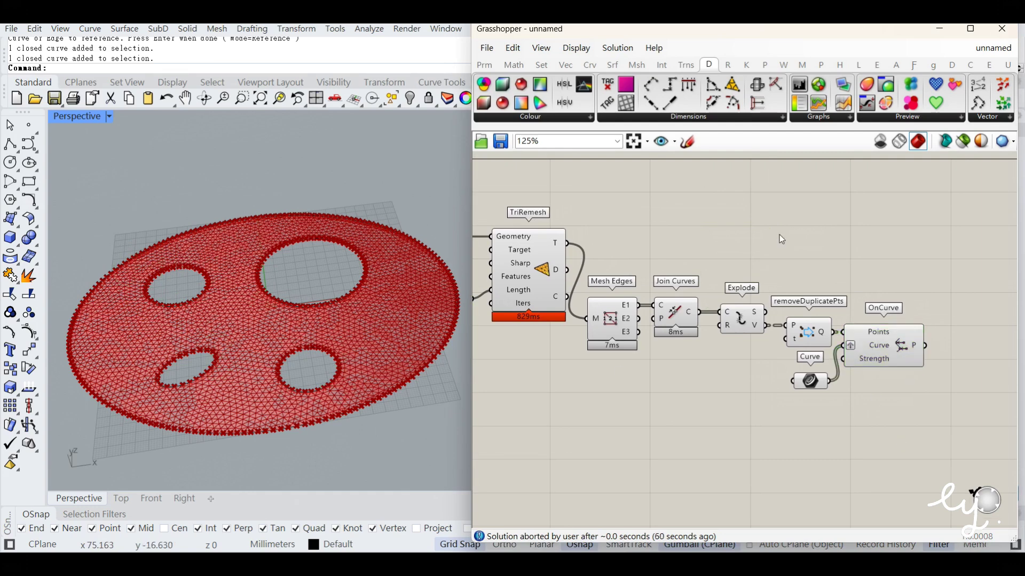
- Add a Kangaroo LiveSoap goal and place it below the Mesh Edges and Join Curves components
left_click(746, 64)
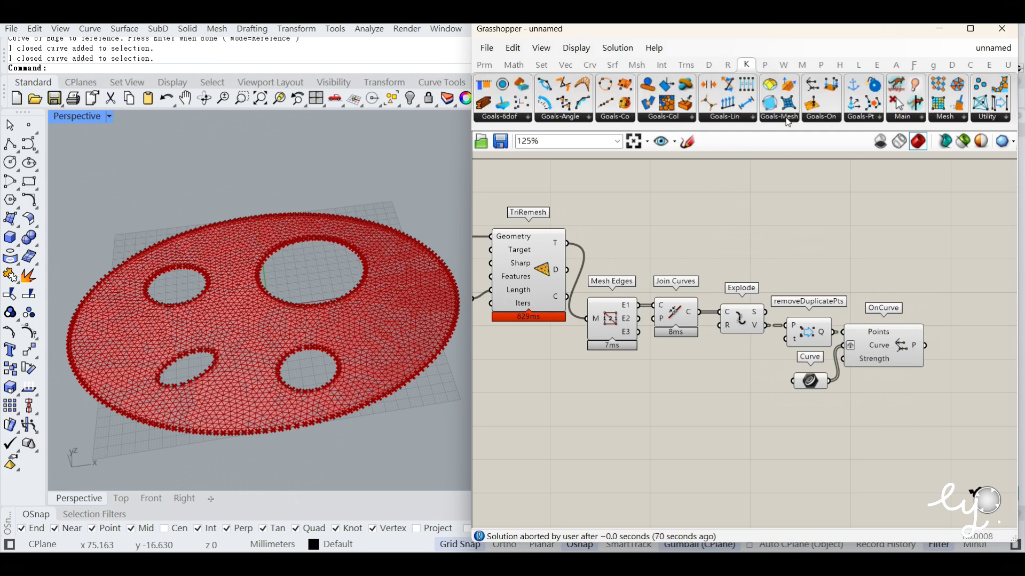
left_click(779, 116)
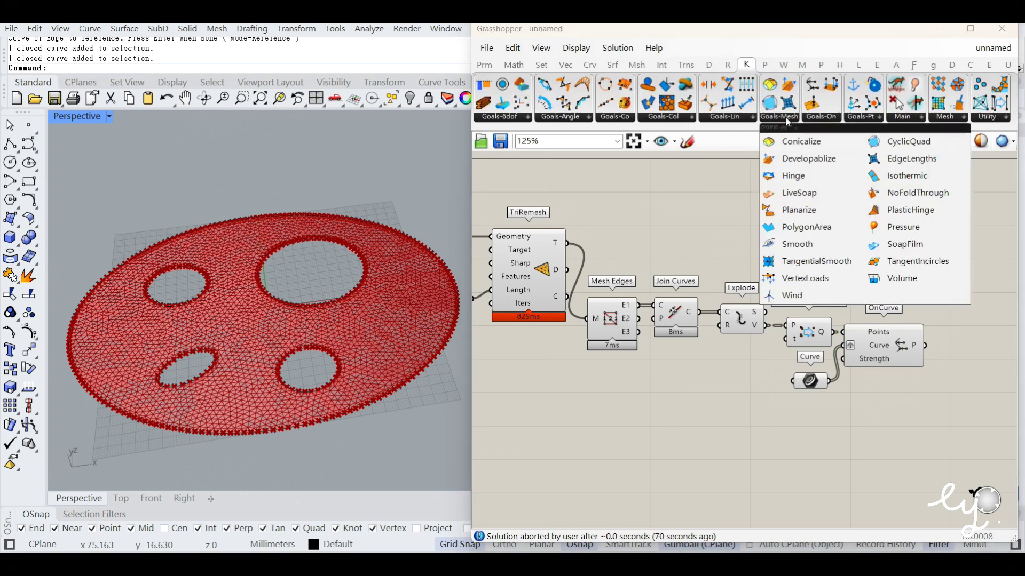
left_click(795, 198)
left_click(838, 235)
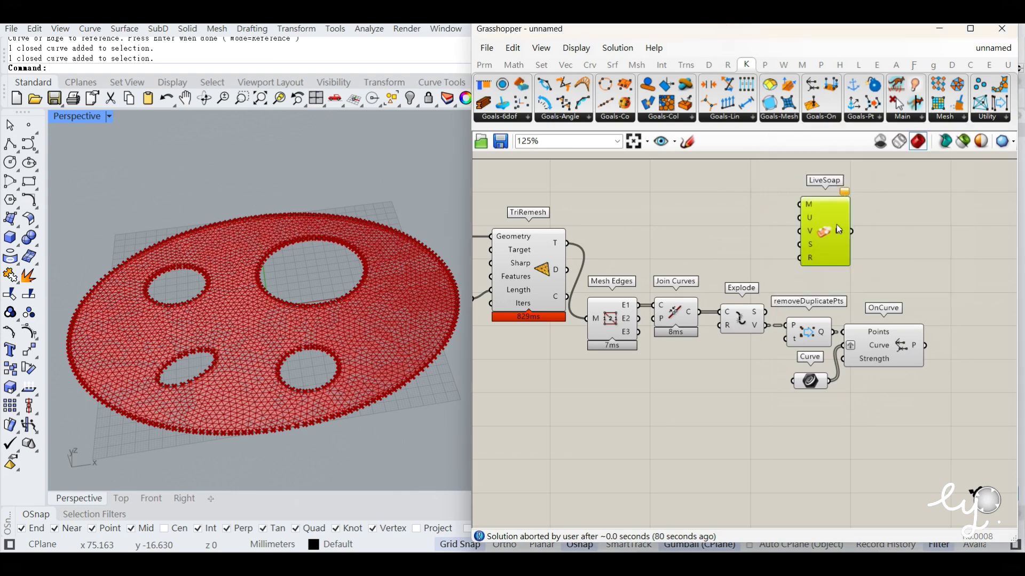
left_click_drag(837, 251, 656, 459)
left_click(746, 345)
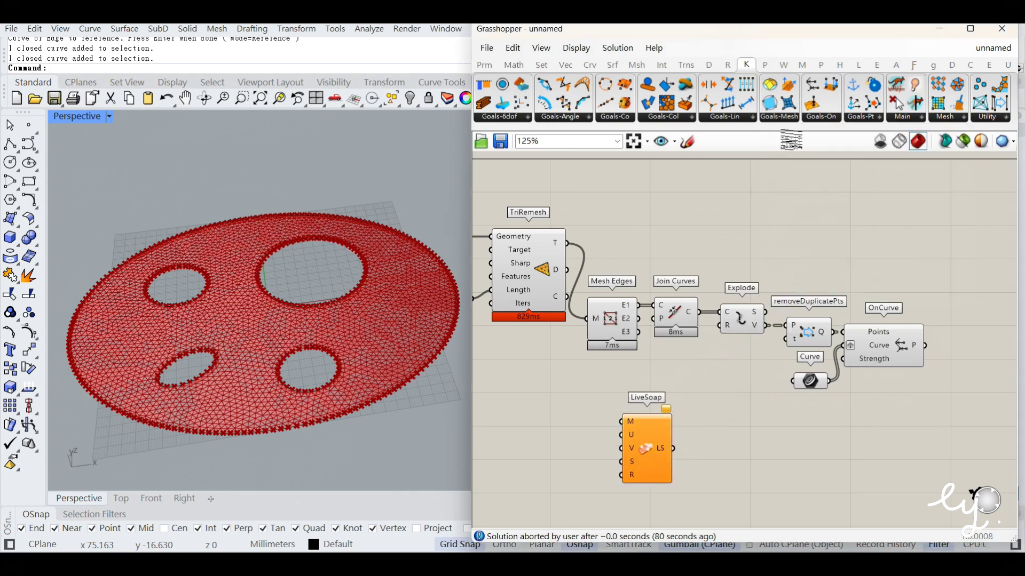
- Add a Kangaroo SoapFilm goal and arrange it beside LiveSoap
left_click(779, 118)
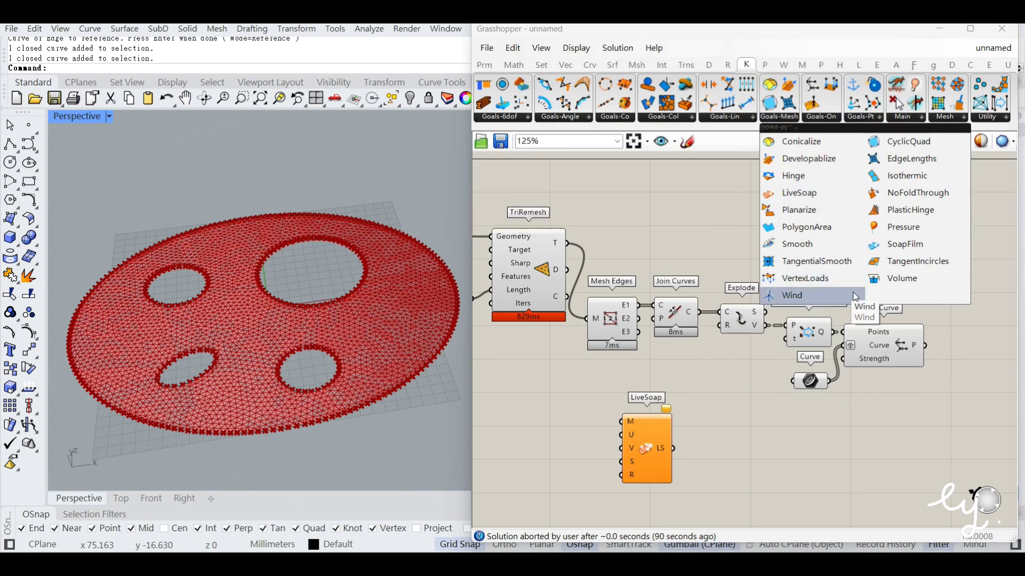
left_click_drag(926, 253, 765, 456)
mouse_move(650, 450)
left_mouse_down()
mouse_move(633, 436)
mouse_move(634, 446)
left_mouse_up()
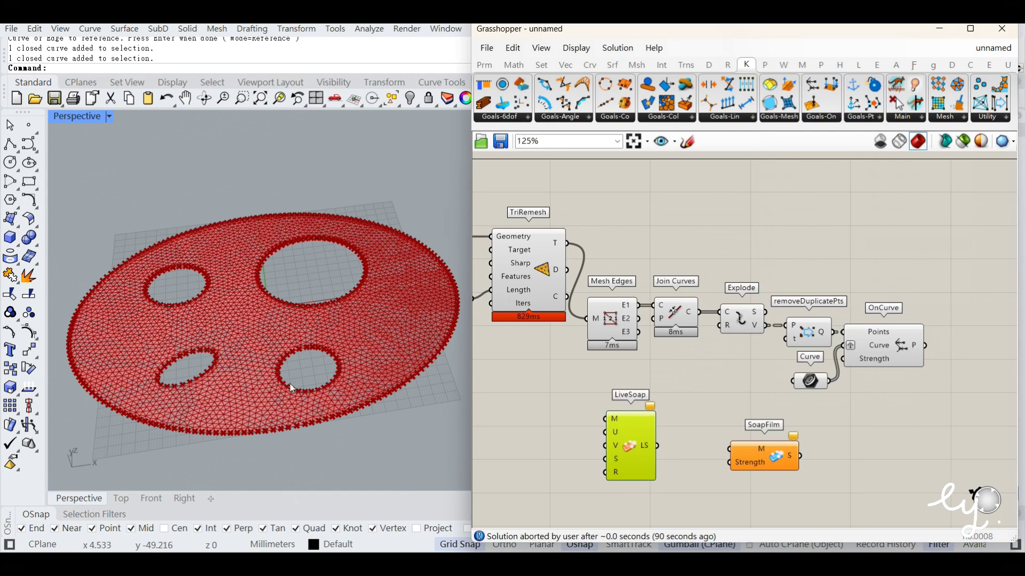
mouse_move(645, 451)
left_mouse_down()
mouse_move(649, 439)
mouse_move(655, 458)
left_mouse_up()
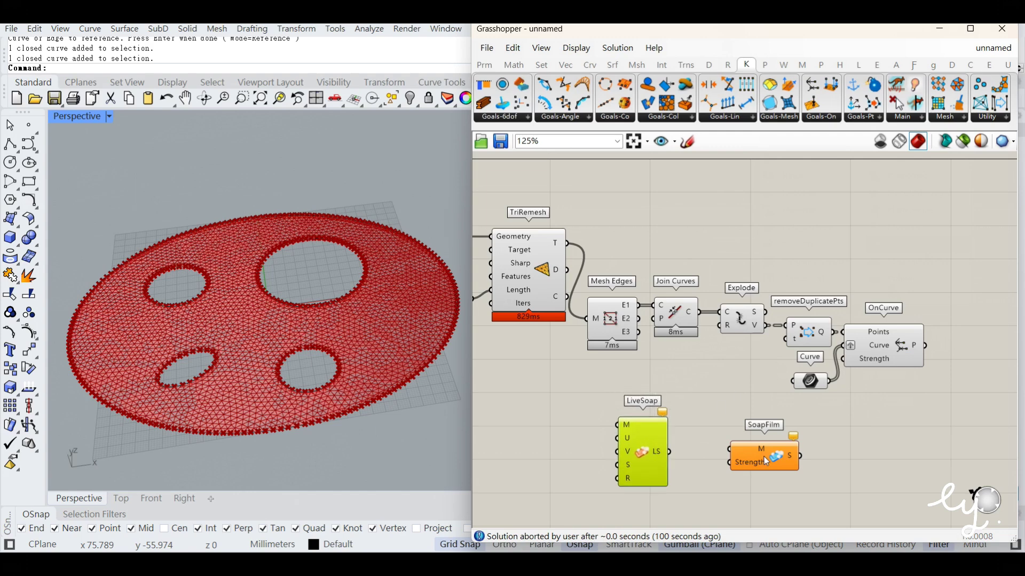
left_click_drag(764, 456, 744, 454)
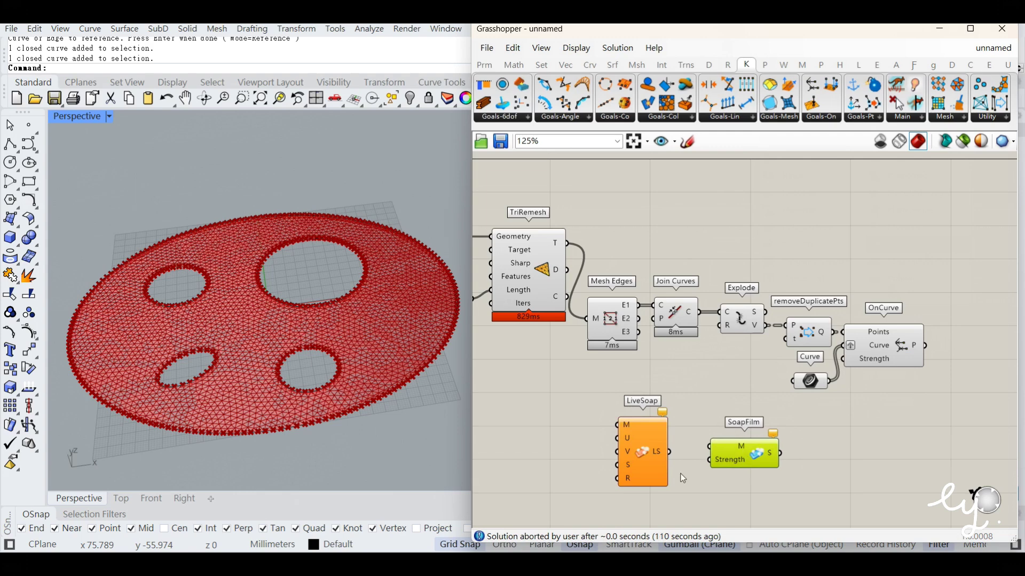
- Move LiveSoap above OnCurve and delete the SoapFilm component
left_click_drag(640, 453, 889, 255)
left_click(728, 453)
key("Delete")
left_click(835, 240)
left_click(883, 227)
mouse_move(879, 219)
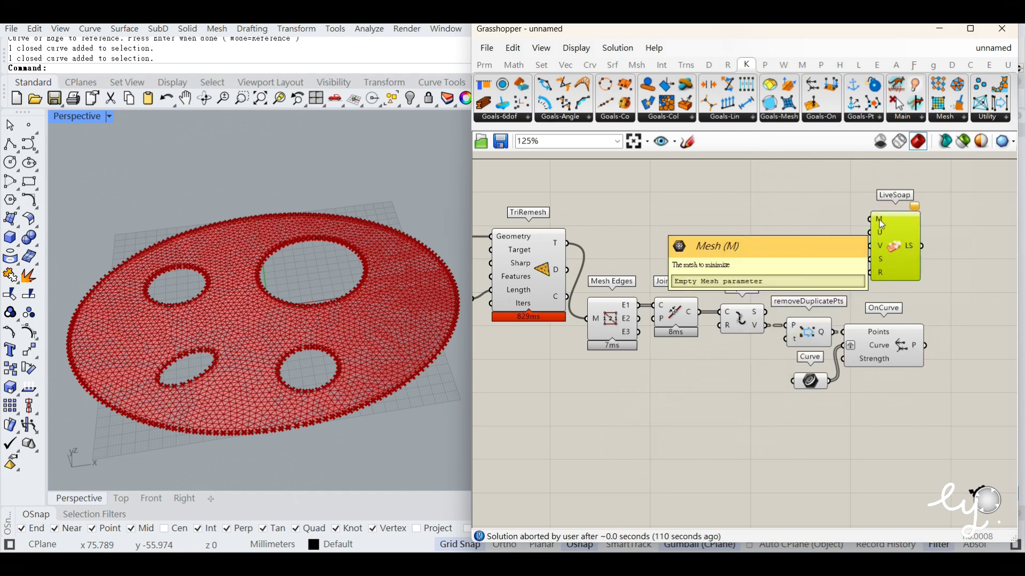
- Connect TriRemesh's T output to LiveSoap's mesh input
left_click(702, 225)
left_click(555, 246)
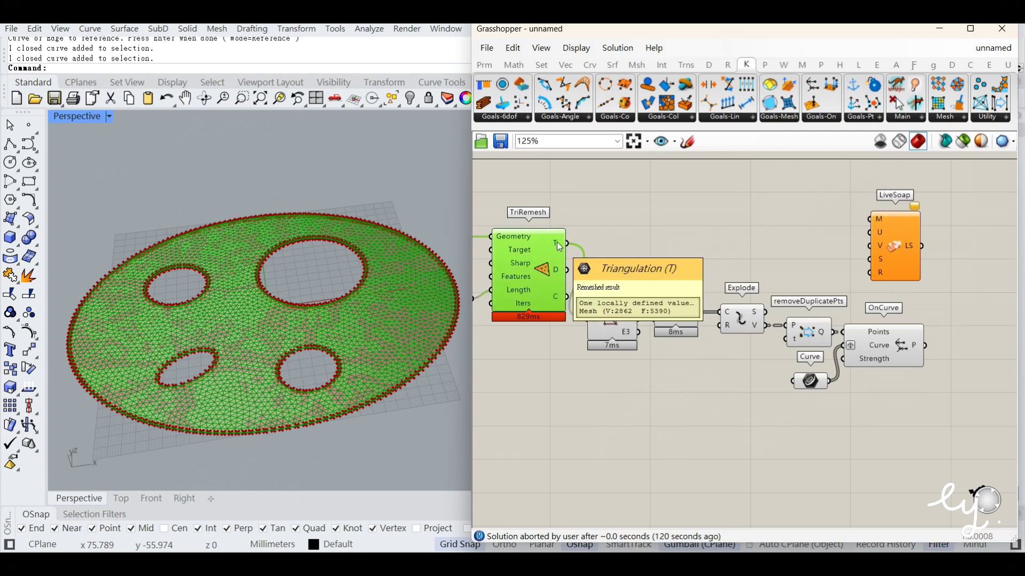
left_click_drag(556, 241, 871, 219)
left_click(886, 251)
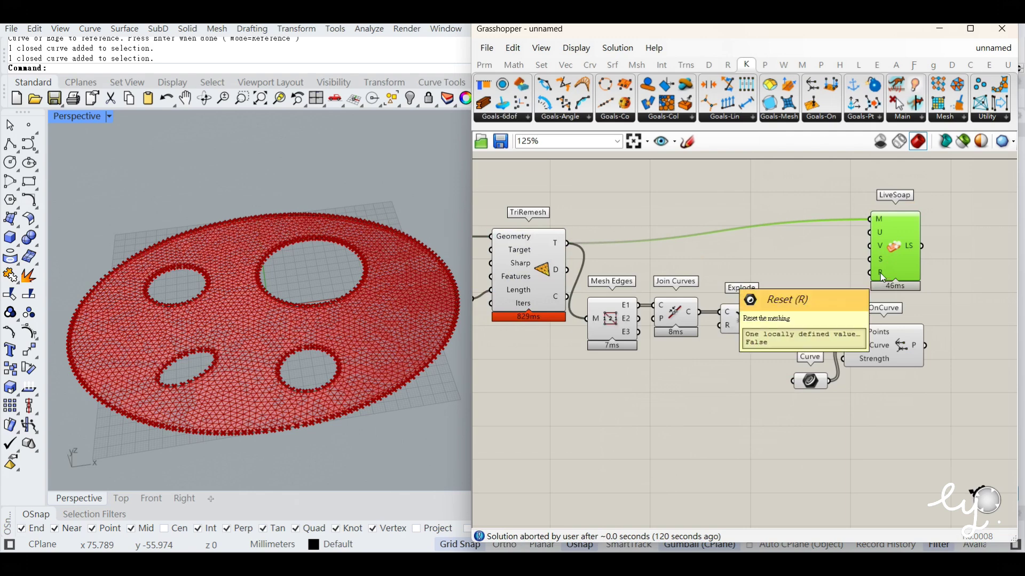
left_click(823, 263)
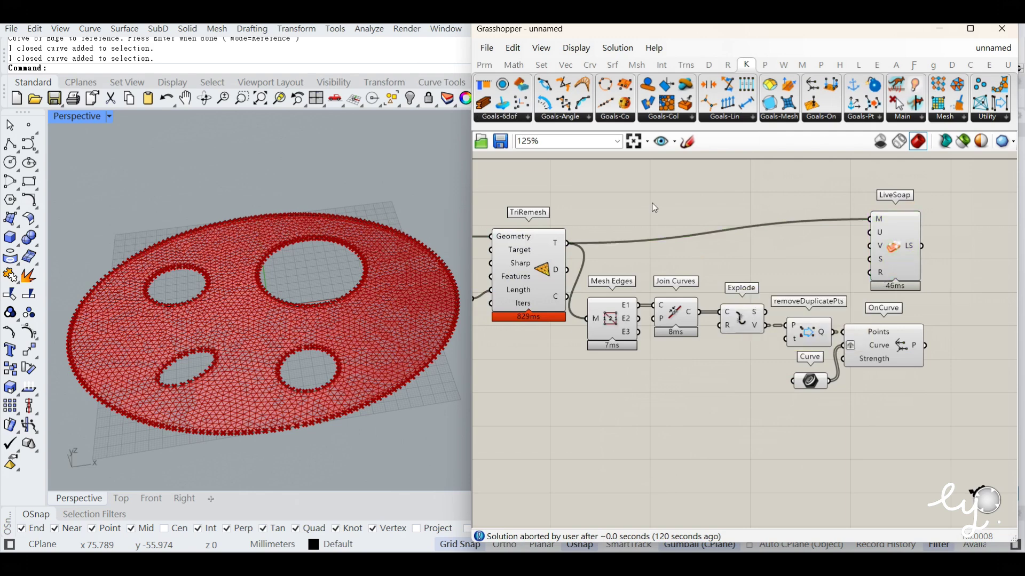
- Add a Button, connect it to LiveSoap's R (Reset) input and position it beside the component
left_click(490, 69)
left_click(771, 118)
left_click_drag(790, 223, 870, 272)
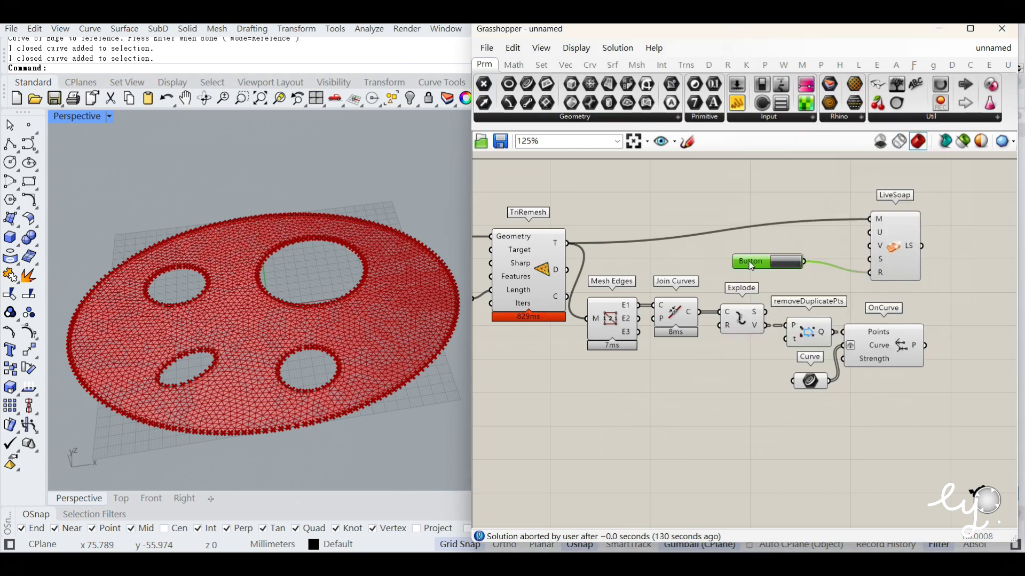
left_click_drag(750, 266, 782, 272)
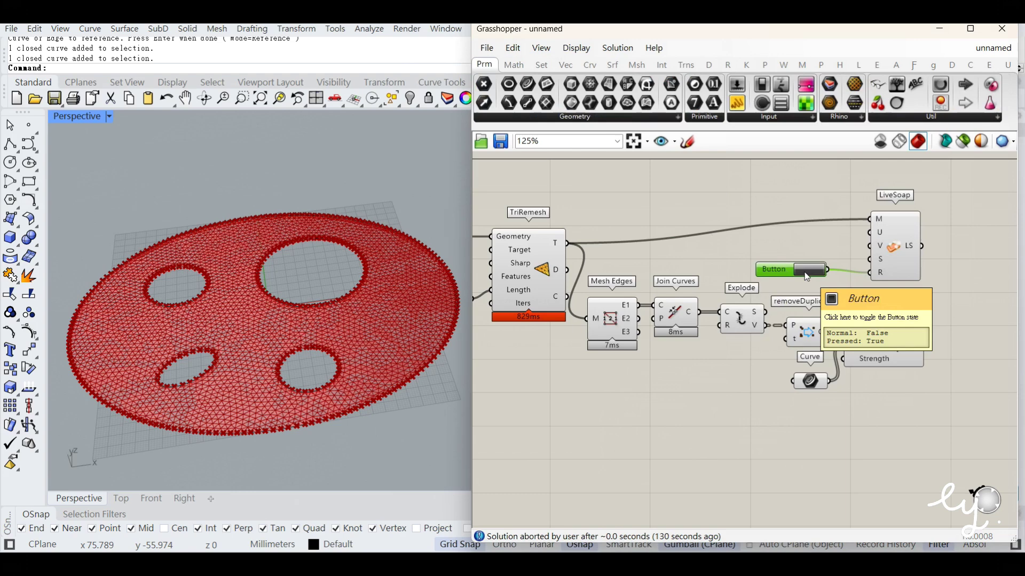
right_click_drag(928, 315, 861, 317)
double_click(862, 318)
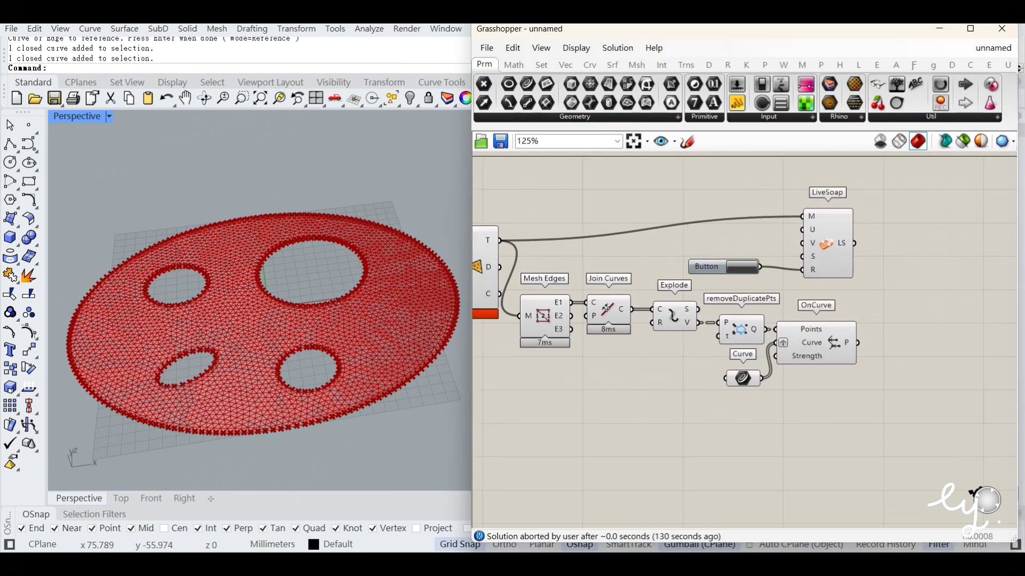
- Add a Kangaroo Solver beside the goal components and connect the Button to its Reset input
left_click(747, 65)
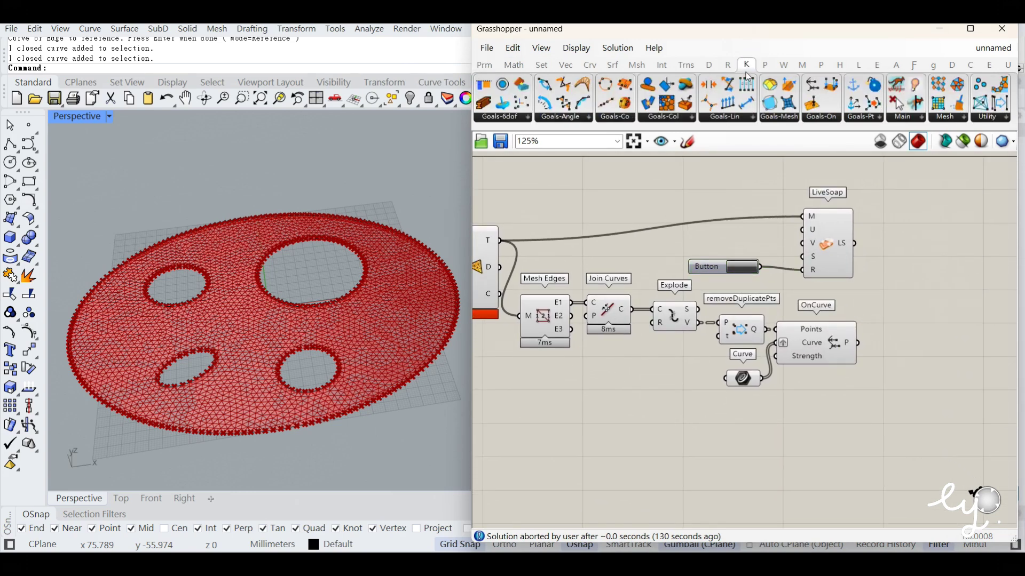
left_click(905, 117)
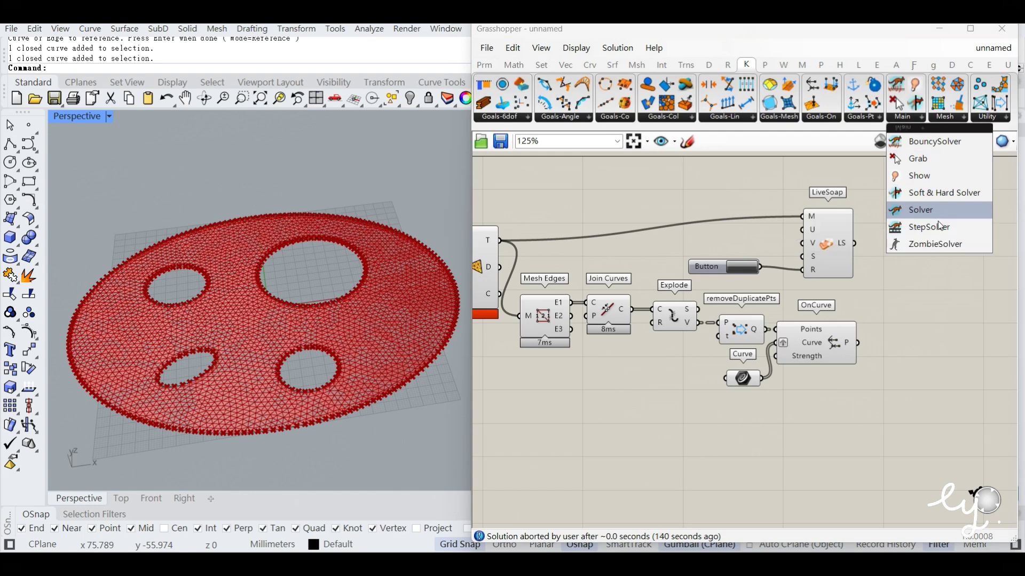
left_click_drag(937, 219, 949, 315)
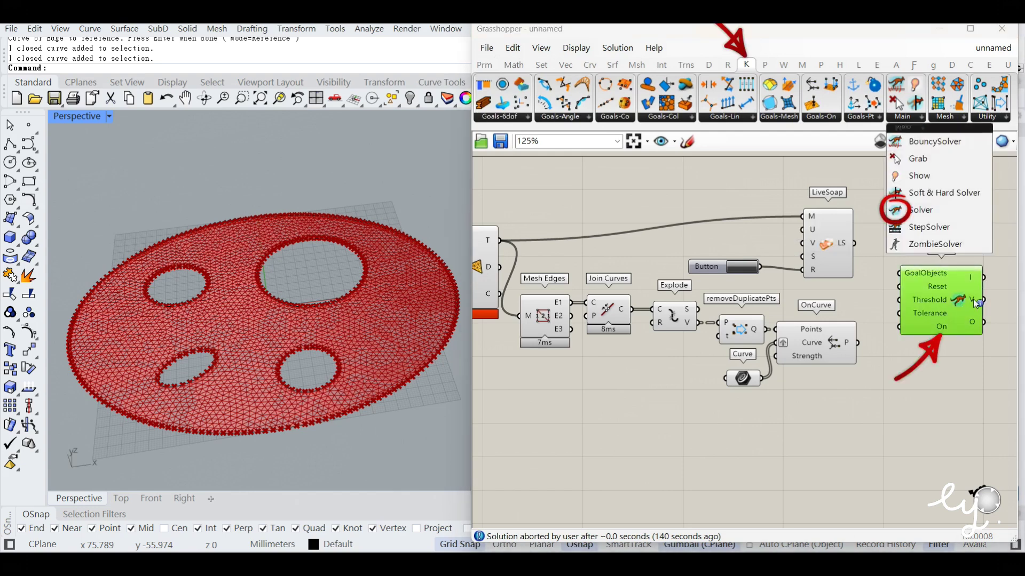
left_click(892, 364)
right_click_drag(869, 311, 796, 297)
left_click_drag(691, 254, 955, 287)
left_click(894, 392)
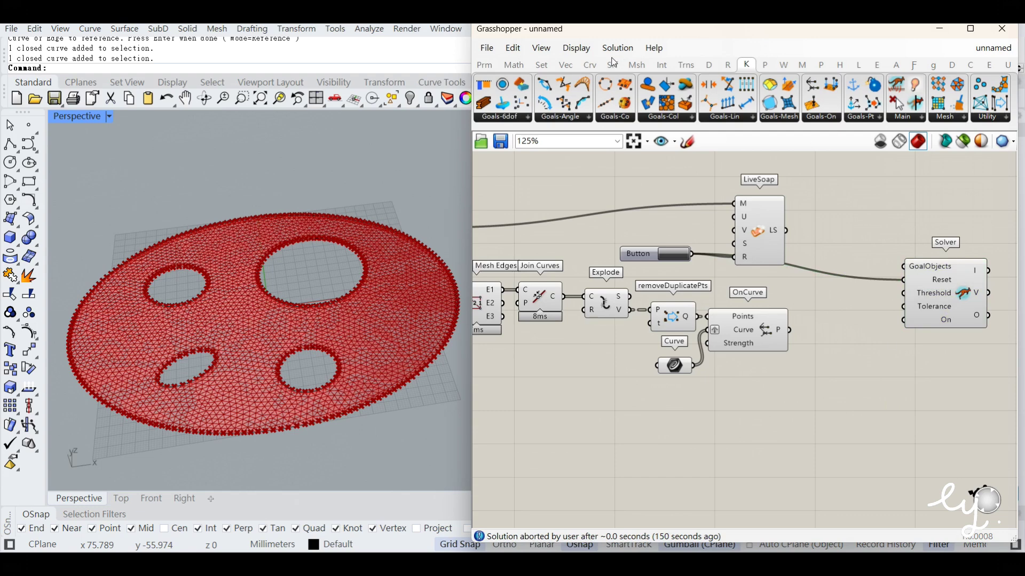
- Add a Boolean Toggle connected to the Solver's On input, and shift LiveSoap into line above OnCurve
left_click(484, 65)
left_click_drag(780, 85, 903, 321)
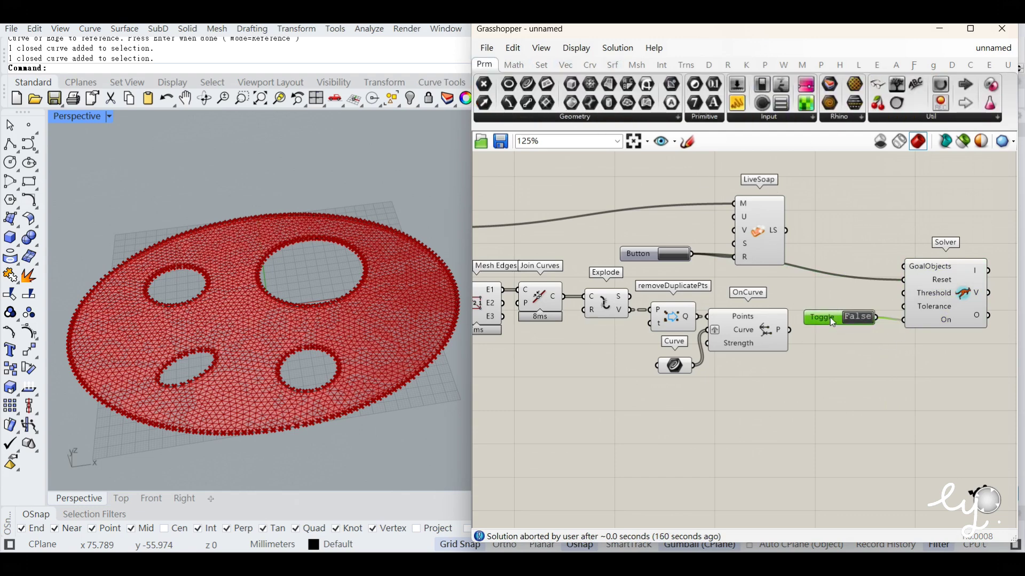
left_click_drag(830, 318, 844, 321)
left_click(902, 399)
right_click_drag(770, 229, 791, 238)
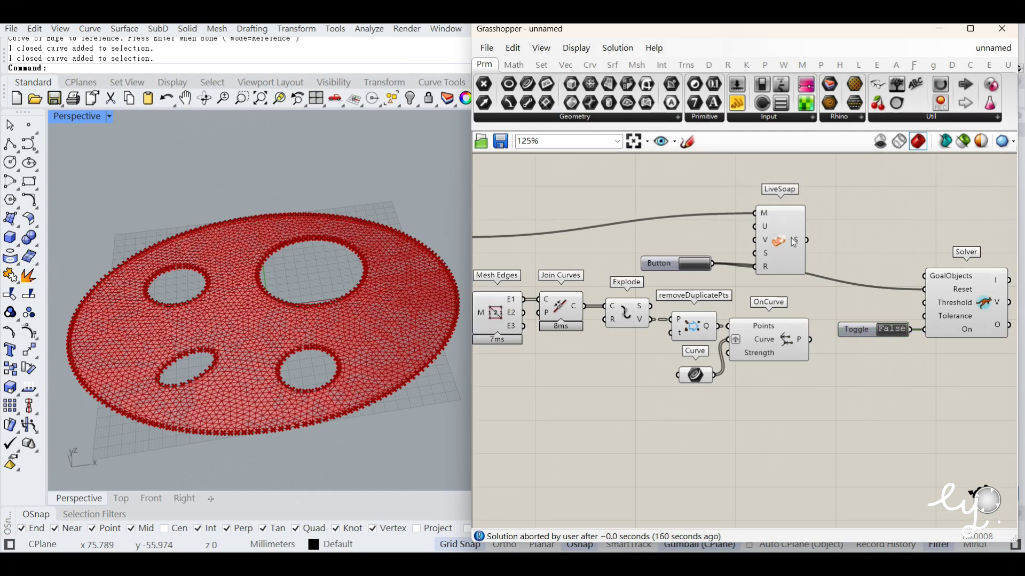
mouse_move(789, 243)
left_mouse_down()
mouse_move(786, 228)
mouse_move(781, 243)
left_mouse_up()
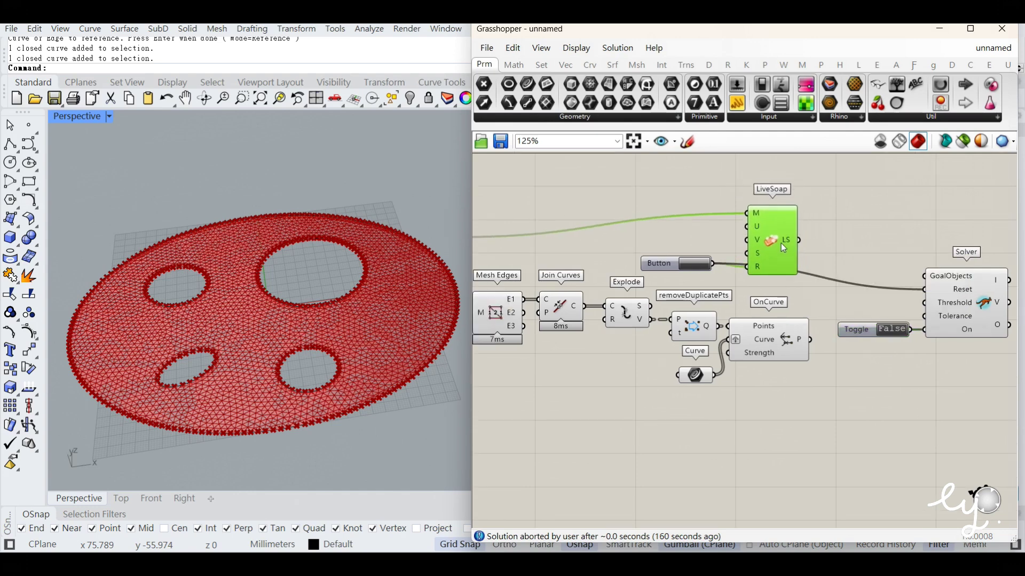
- Add a Kangaroo EdgeLengths goal below OnCurve and connect TriRemesh's T output to its Mesh input
right_click_drag(379, 309, 386, 378)
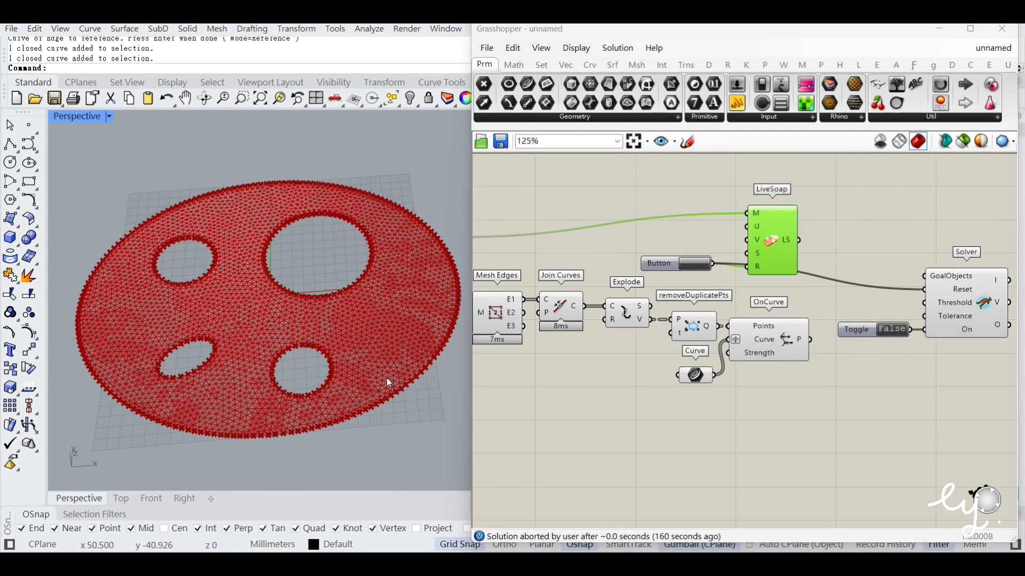
right_click_drag(358, 301, 374, 344)
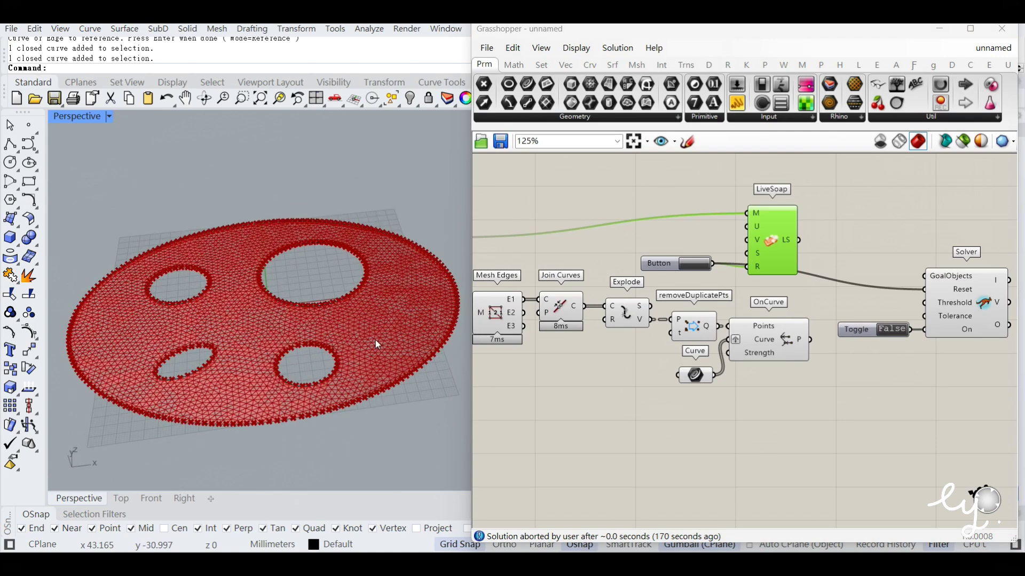
left_click(746, 64)
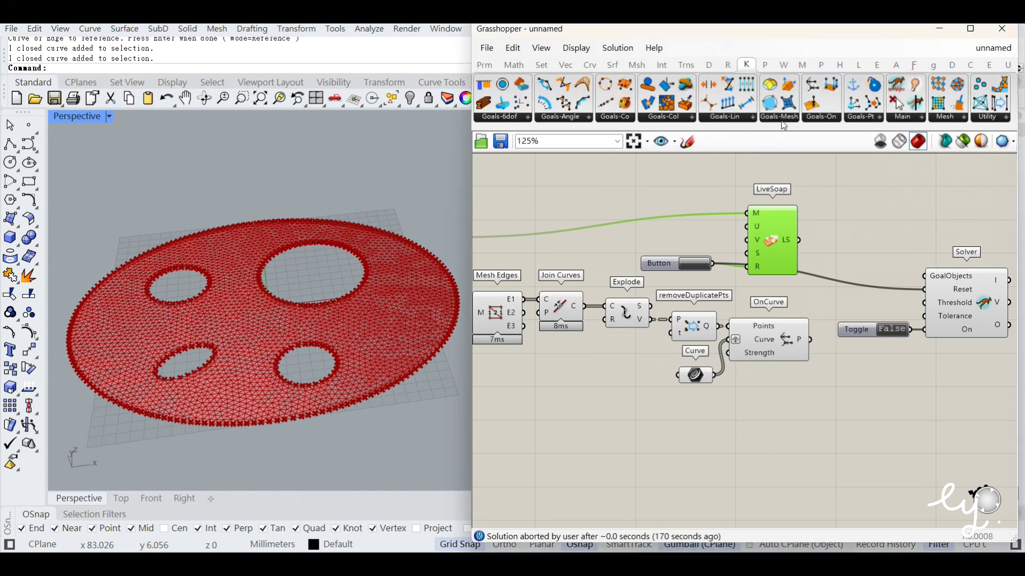
left_click_drag(791, 106, 783, 431)
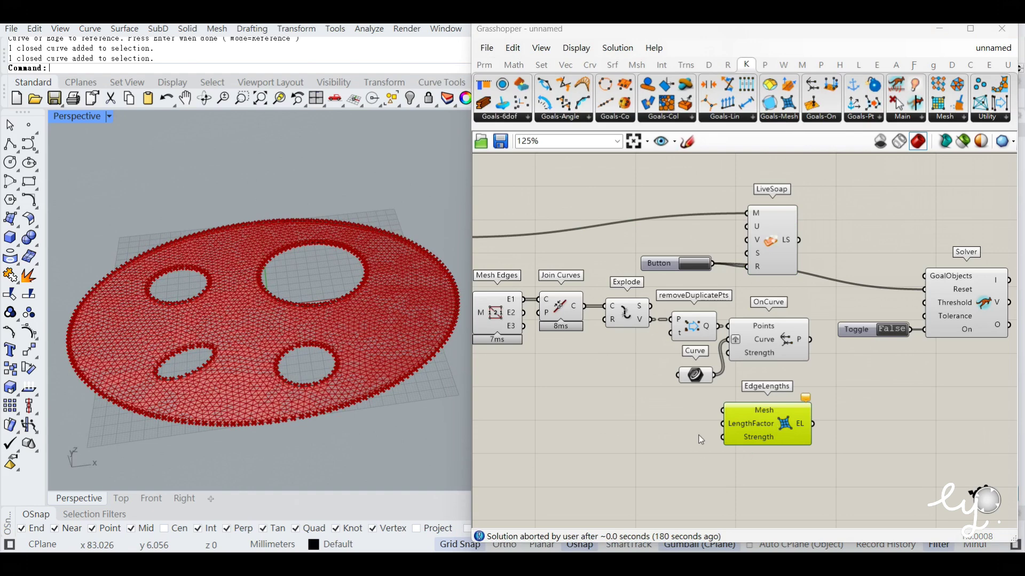
left_click(699, 439)
left_click_drag(766, 423, 764, 418)
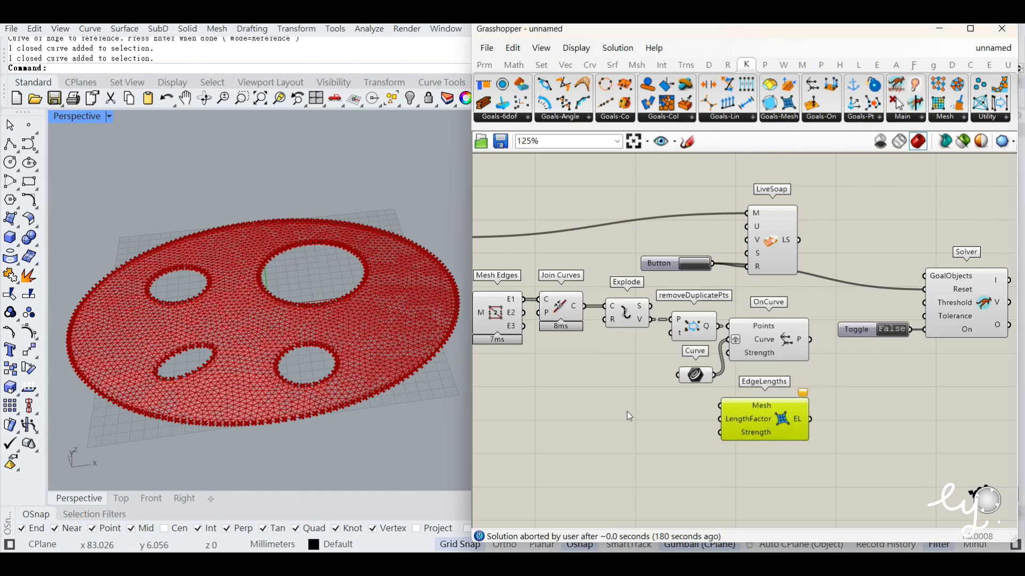
right_click_drag(511, 291, 621, 269)
left_click_drag(563, 216, 833, 384)
right_click_drag(748, 418, 685, 426)
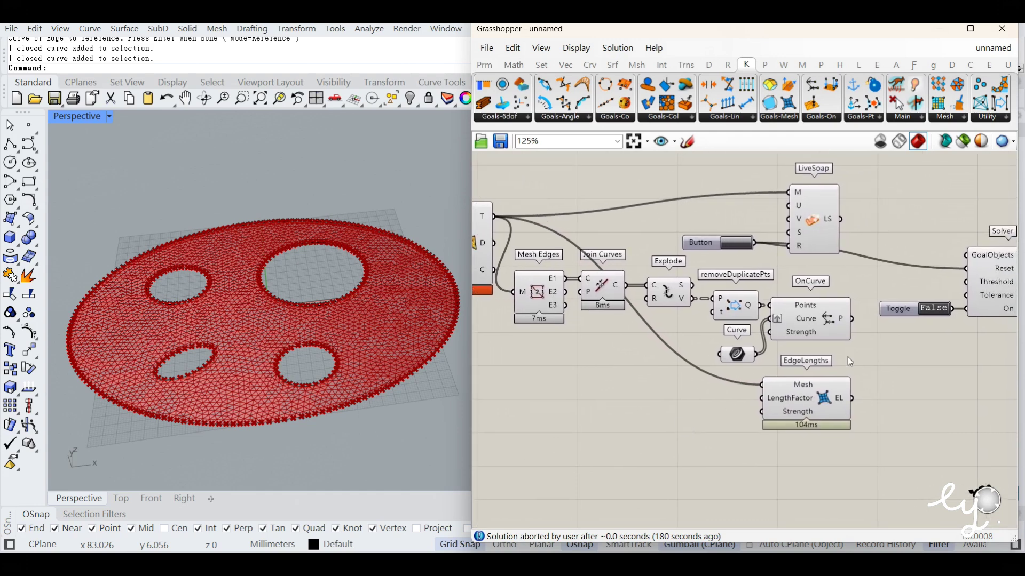
- Add a Merge component between the LiveSoap, OnCurve and EdgeLengths goals and the Solver
left_click(815, 213)
left_click(811, 320, "shift")
left_click(828, 387, "shift")
right_click_drag(905, 367, 819, 368)
left_click(819, 368)
left_click(542, 64)
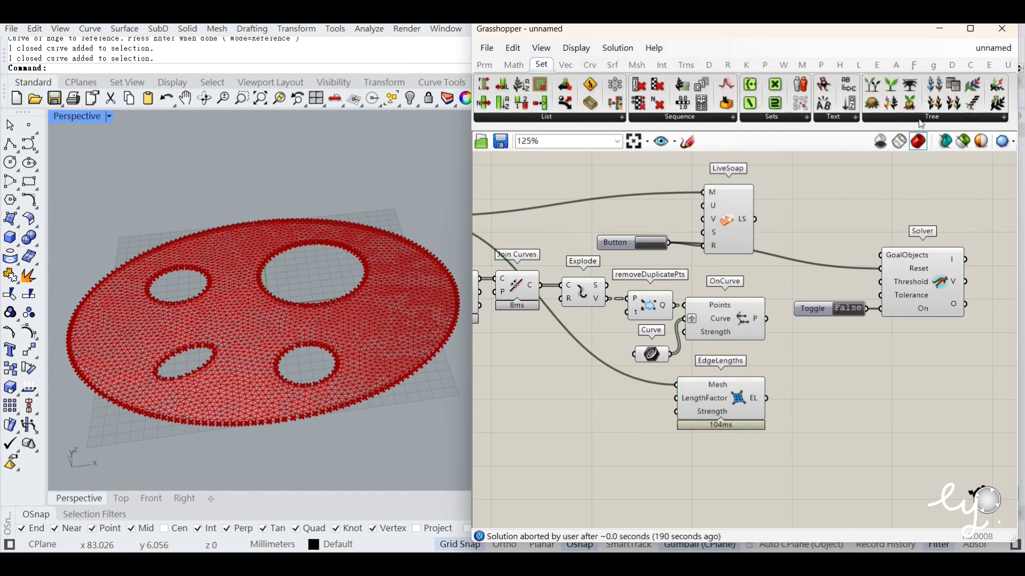
left_click(874, 120)
left_click(936, 285)
left_click(823, 276)
left_click_drag(823, 275, 831, 260)
- Connect LiveSoap's LS, OnCurve's P and EdgeLengths' EL outputs to Merge's D1, D2 and D3 inputs
left_click_drag(757, 219, 804, 255)
left_click_drag(767, 319, 807, 261)
left_click_drag(801, 345, 807, 274)
left_click_drag(722, 233, 726, 228)
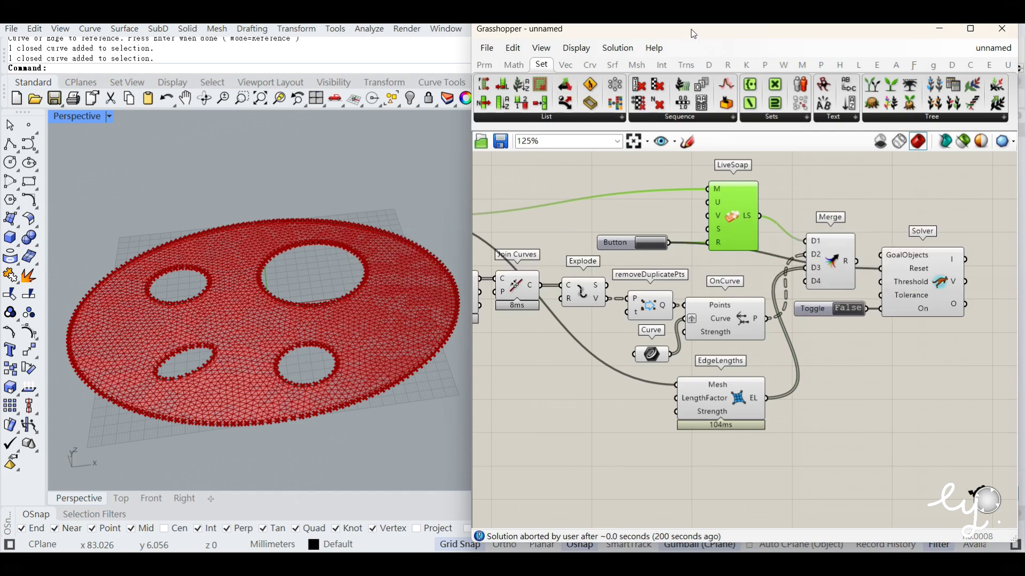
left_click(746, 64)
left_click_drag(916, 85, 794, 201)
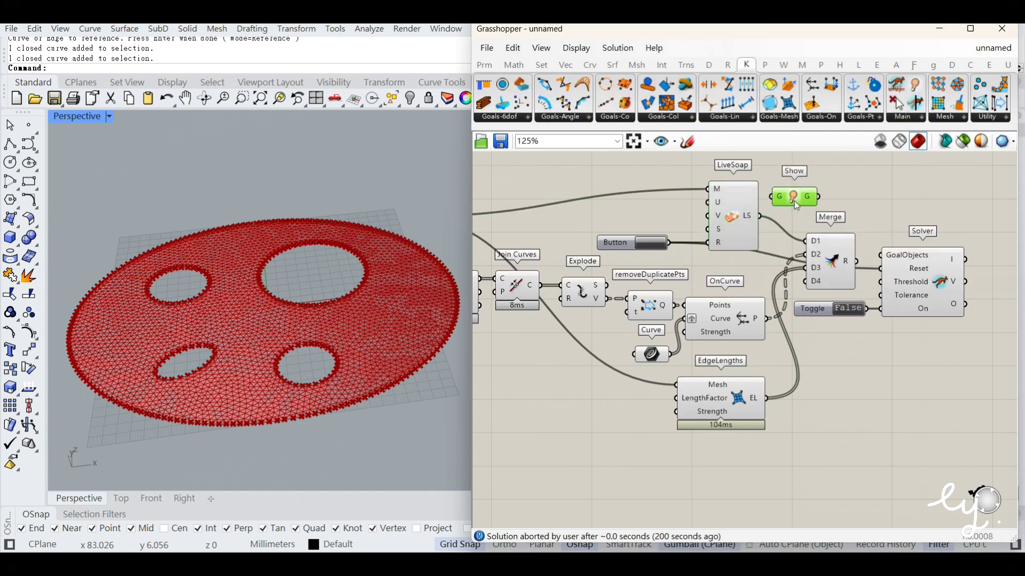
key("Delete")
- Flatten Merge's R output, connect it to the Solver's GoalObjects input and adjust the component layout
left_click(834, 258)
right_click(850, 262)
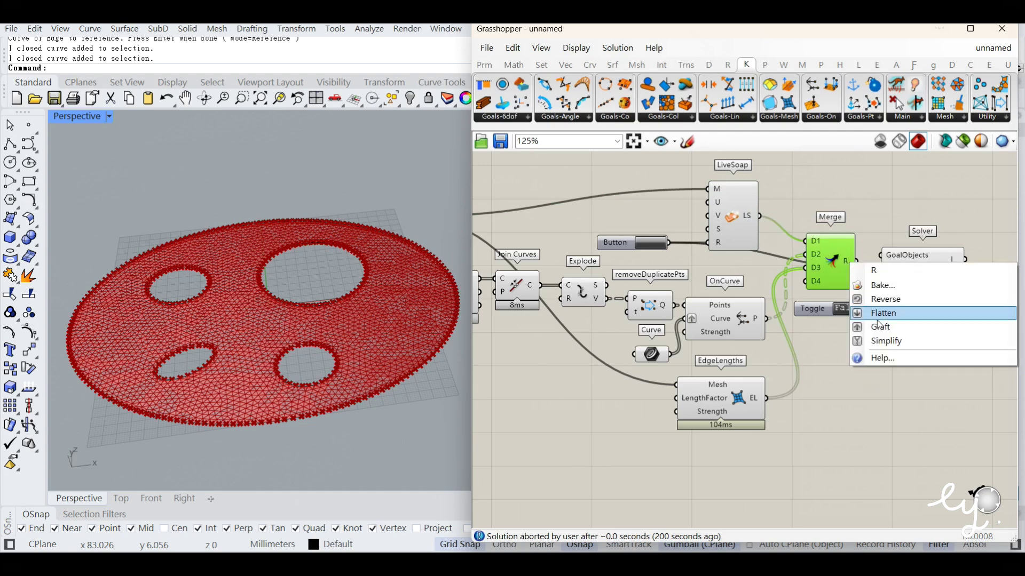
left_click(878, 311)
left_click(891, 201)
left_click_drag(867, 261, 881, 255)
left_click_drag(919, 292, 925, 299)
left_click(900, 372)
left_click_drag(821, 314, 825, 320)
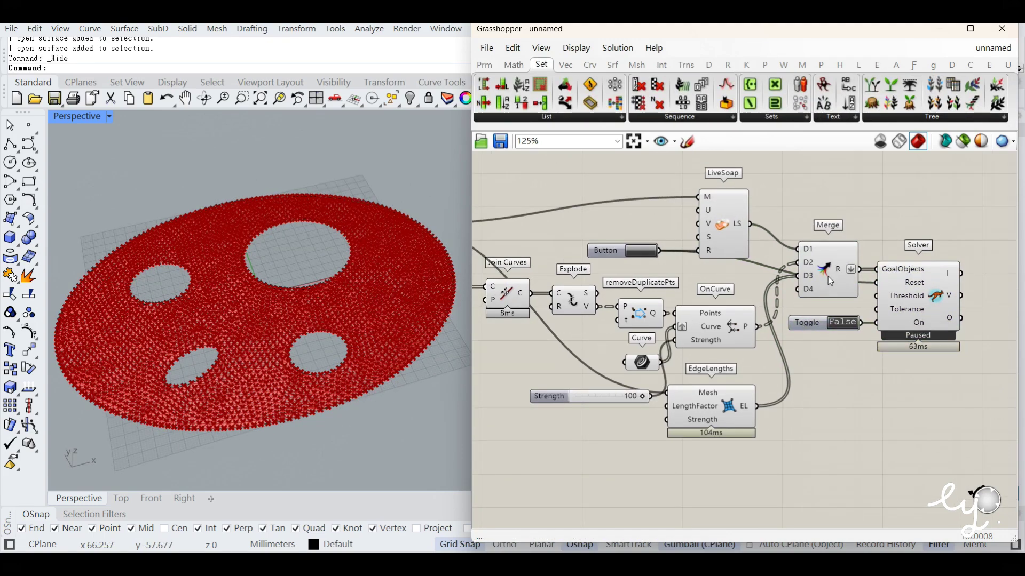
- Check the Solver's O output, add a List Item beside the Solver and connect O to its L input
left_click(828, 277)
mouse_move(838, 267)
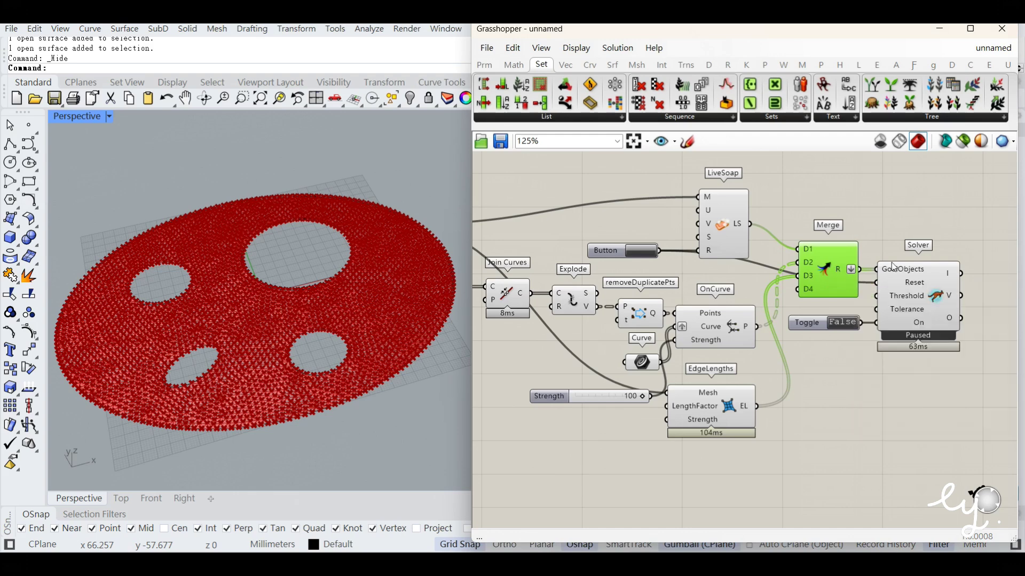
left_click(944, 320)
mouse_move(950, 322)
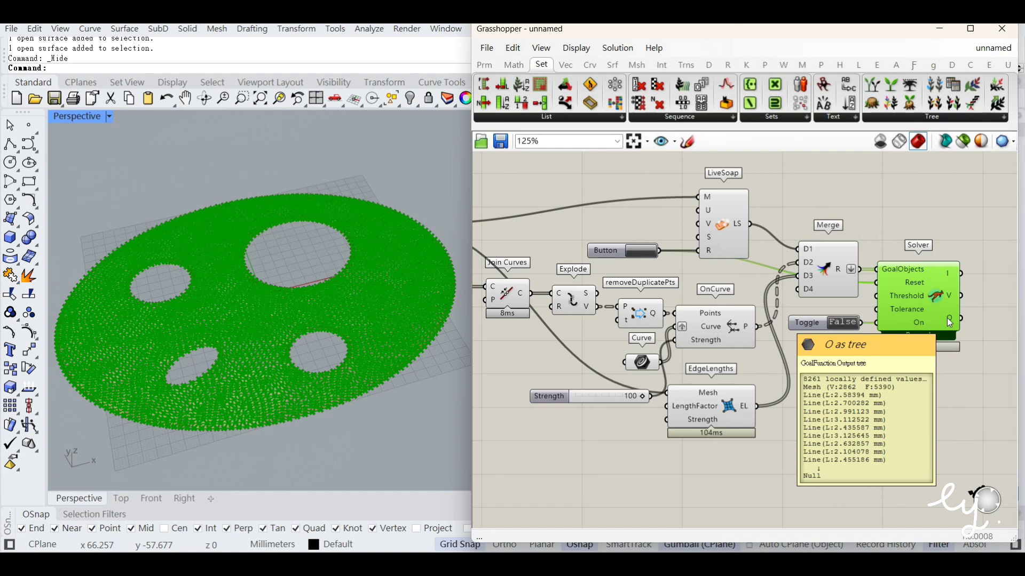
left_click(901, 413)
right_click_drag(901, 413, 839, 403)
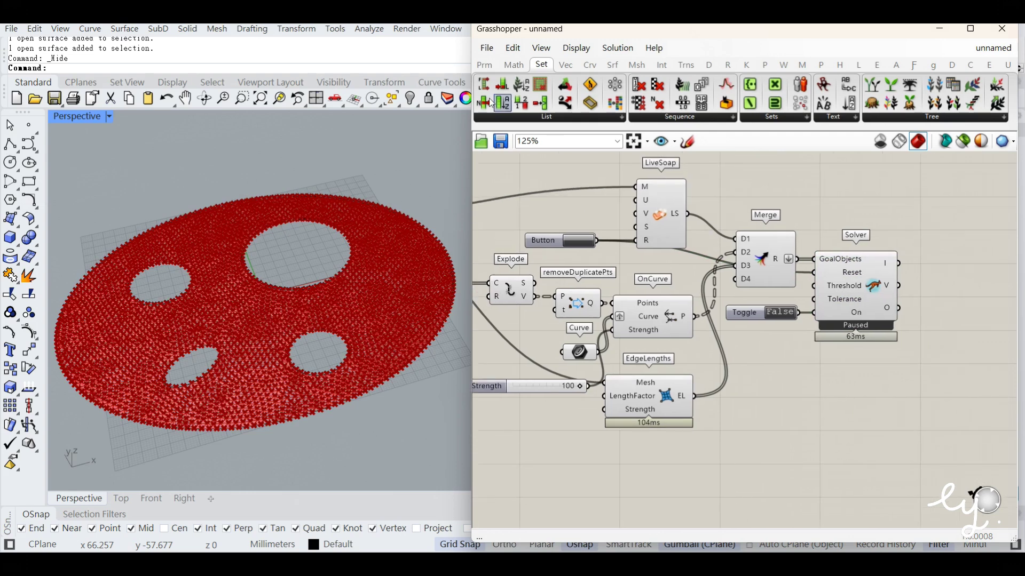
left_click_drag(483, 102, 947, 364)
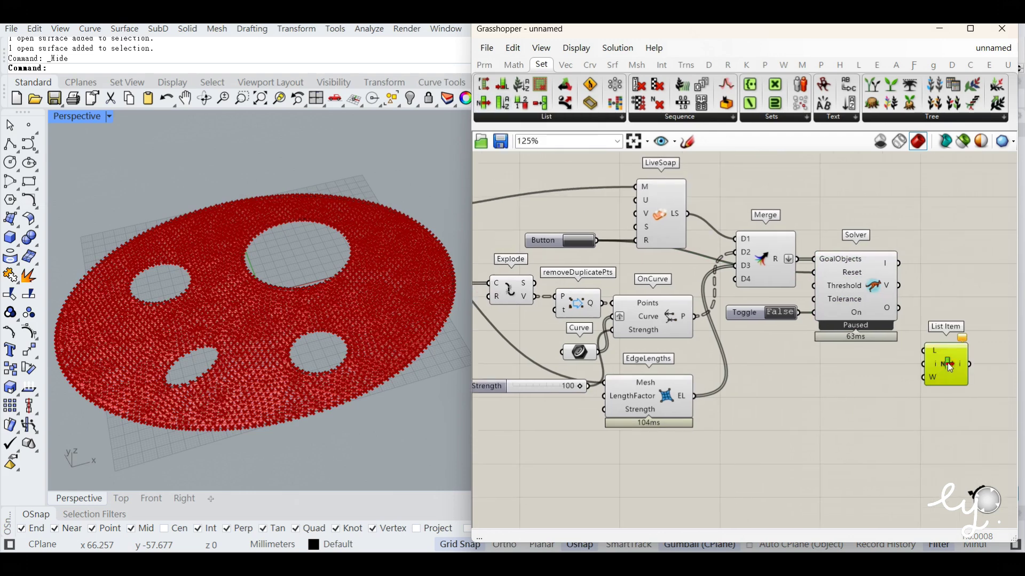
left_click_drag(927, 326, 931, 330)
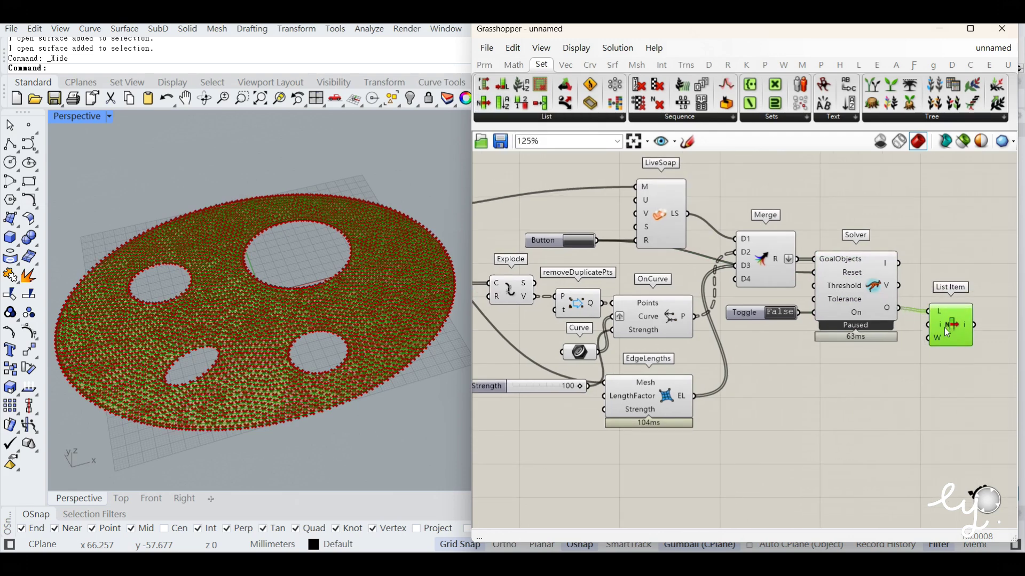
- Turn off the viewport preview of the components upstream of List Item, from TriRemesh through the goals to the Solver
right_click_drag(838, 376, 902, 396)
left_click_drag(974, 447, 522, 188)
middle_click(586, 323)
left_click(611, 297)
right_click_drag(520, 352, 693, 363)
left_click_drag(679, 389, 556, 262)
right_click_drag(554, 293, 658, 303)
left_click(561, 234, "shift")
middle_click(563, 234)
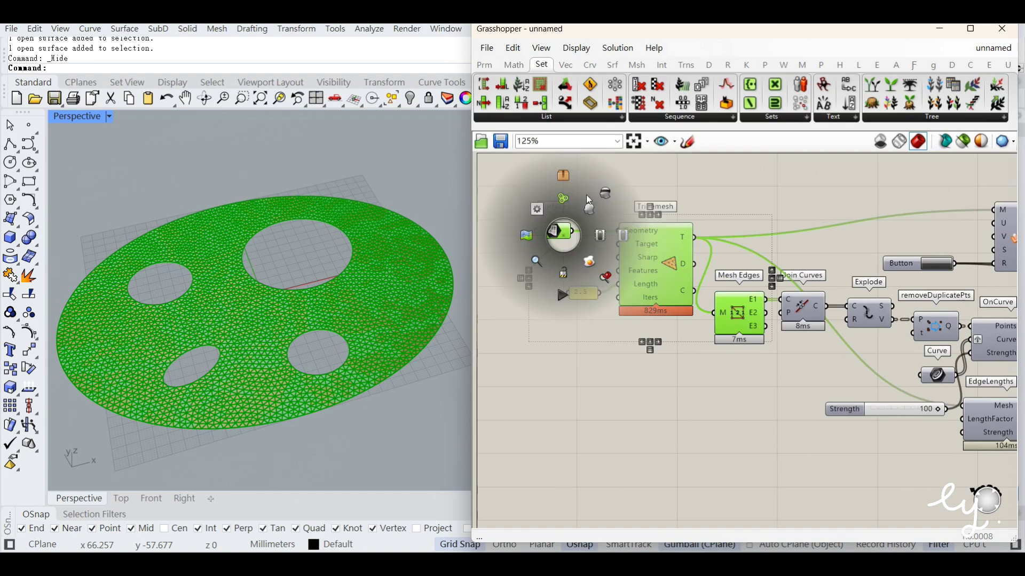
left_click(599, 192)
left_click(683, 346)
- Start the Kangaroo Solver by setting its On toggle to True and view the mesh in the Perspective viewport
right_click_drag(887, 336, 674, 334)
right_click_drag(924, 382, 713, 356)
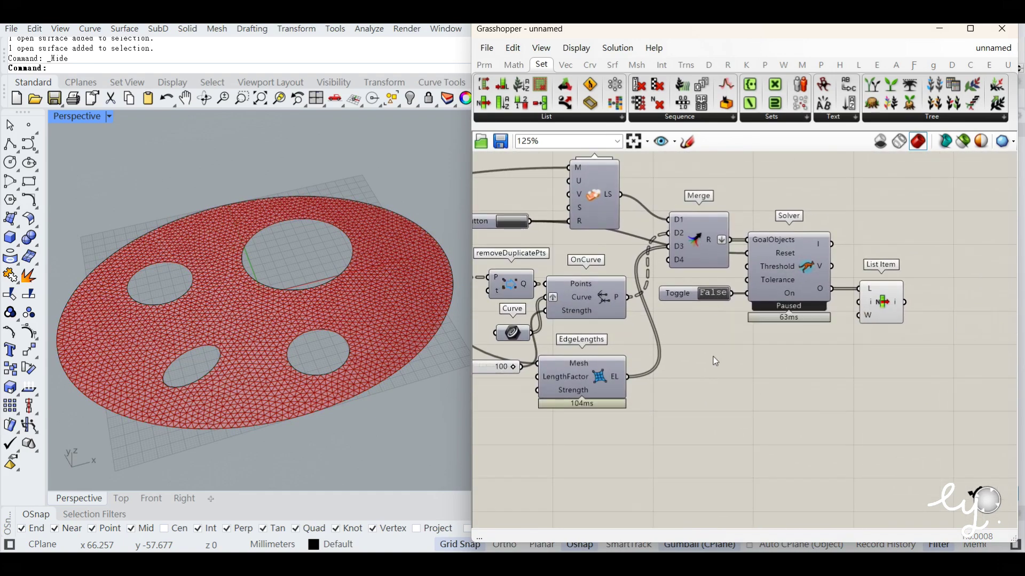
double_click(717, 298)
right_click_drag(779, 292, 786, 291)
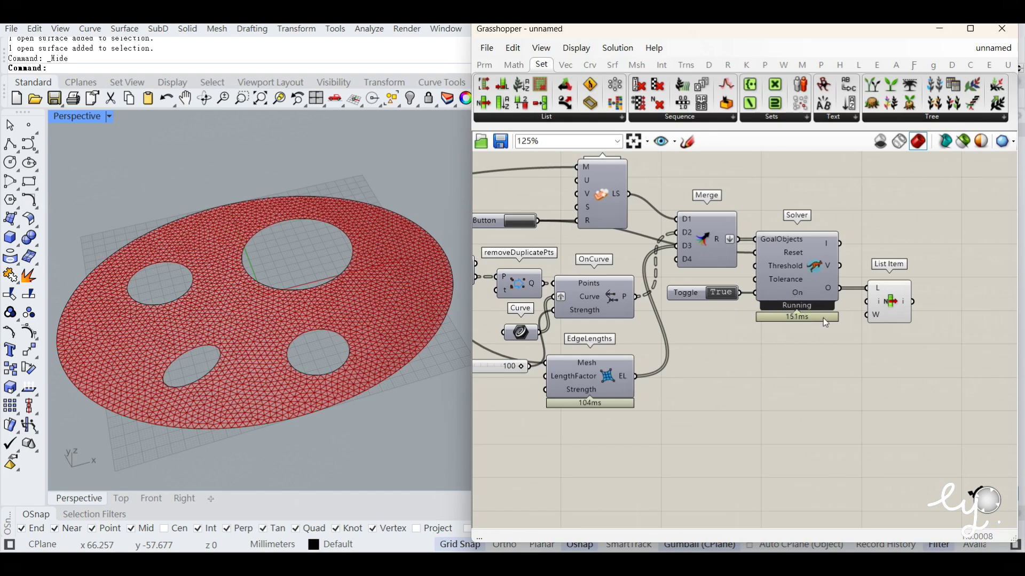
mouse_move(389, 414)
right_mouse_down()
mouse_move(395, 396)
mouse_move(394, 424)
right_mouse_up()
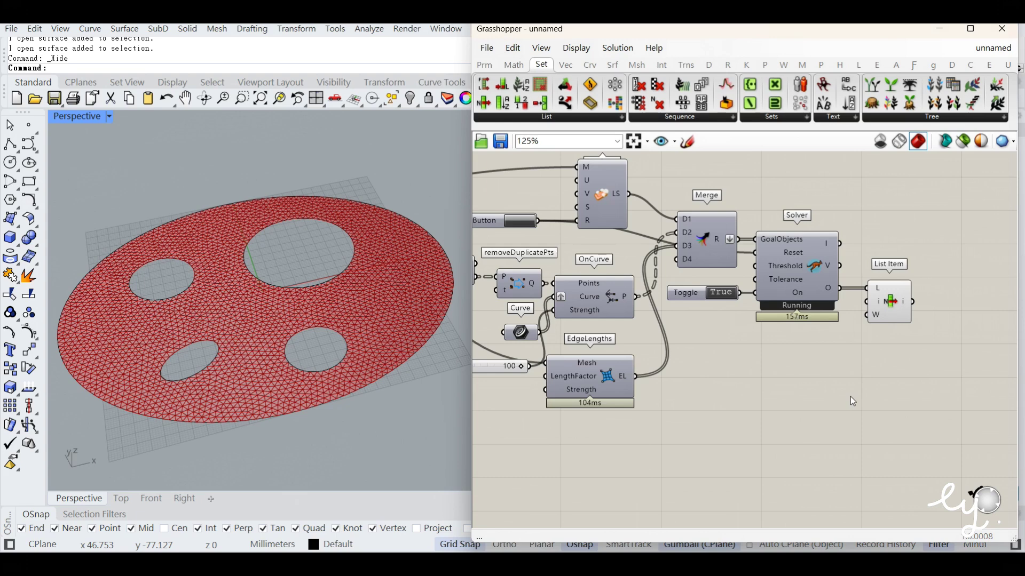
- Paste the C# Script, Upper limit slider and Gradient group beside List Item and feed List Item's output to the script's M input
key("ctrl+v")
left_click_drag(683, 339, 890, 344)
left_click(825, 291)
right_click_drag(913, 394, 764, 376)
- Add a Mesh Colours component after the Gradient, connecting List Item's output to M and the Gradient's output to C
left_click(637, 66)
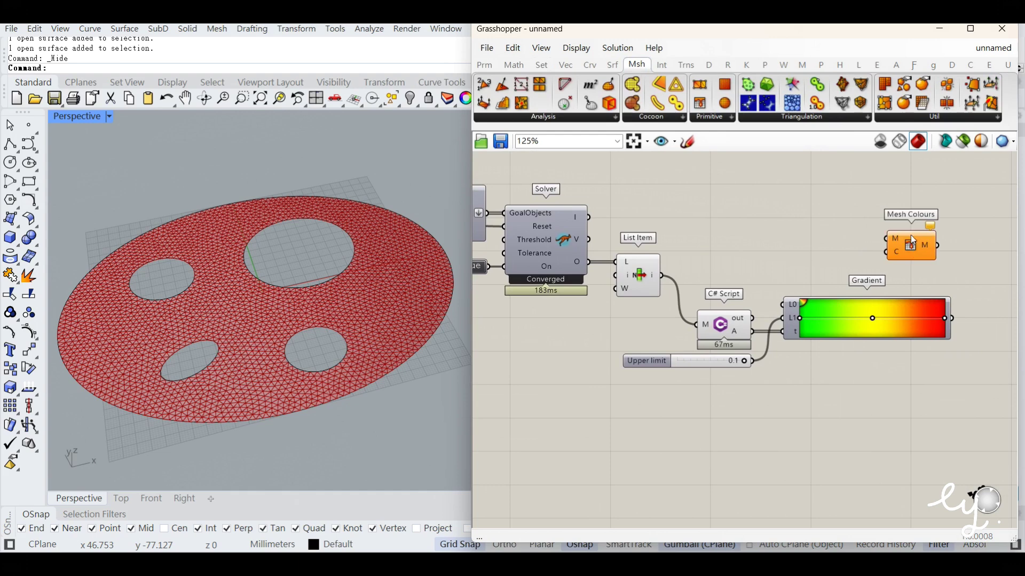
left_click_drag(887, 249, 906, 249)
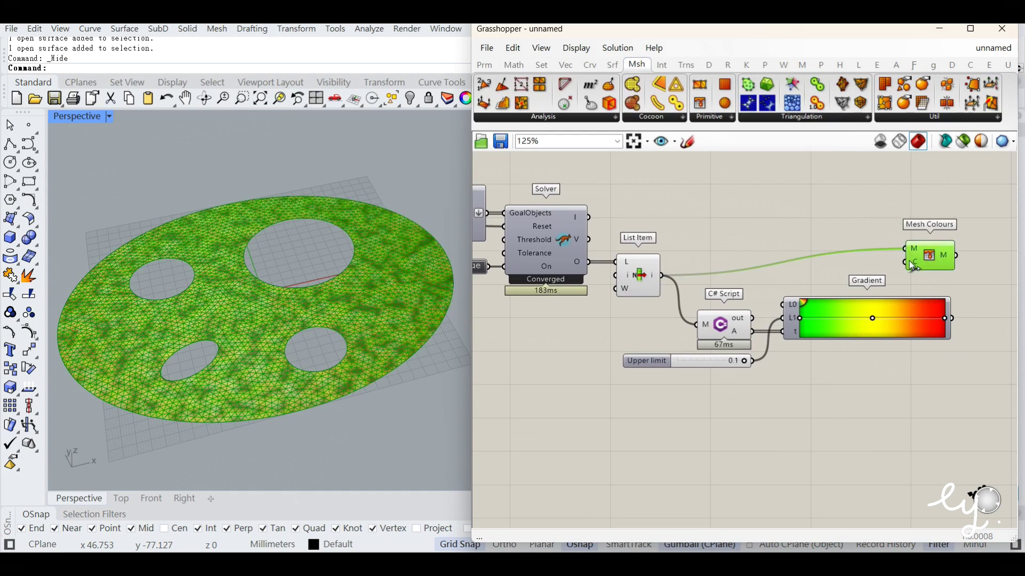
left_click_drag(950, 300, 952, 317)
left_click_drag(930, 255, 978, 273)
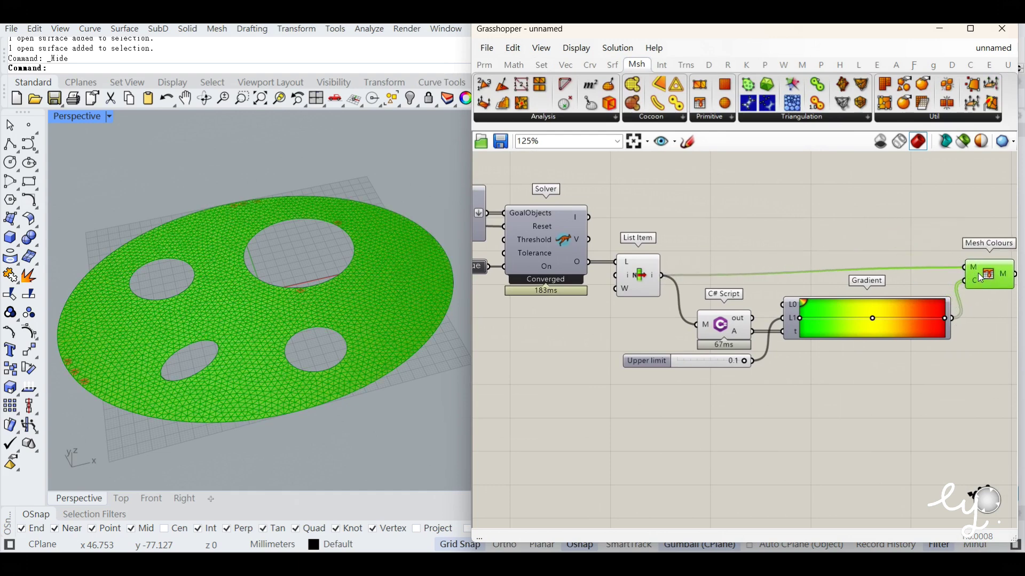
- Turn off the viewport preview of List Item and the C# Script
right_click_drag(641, 301, 691, 303)
left_click_drag(805, 437, 662, 255)
middle_click(764, 333)
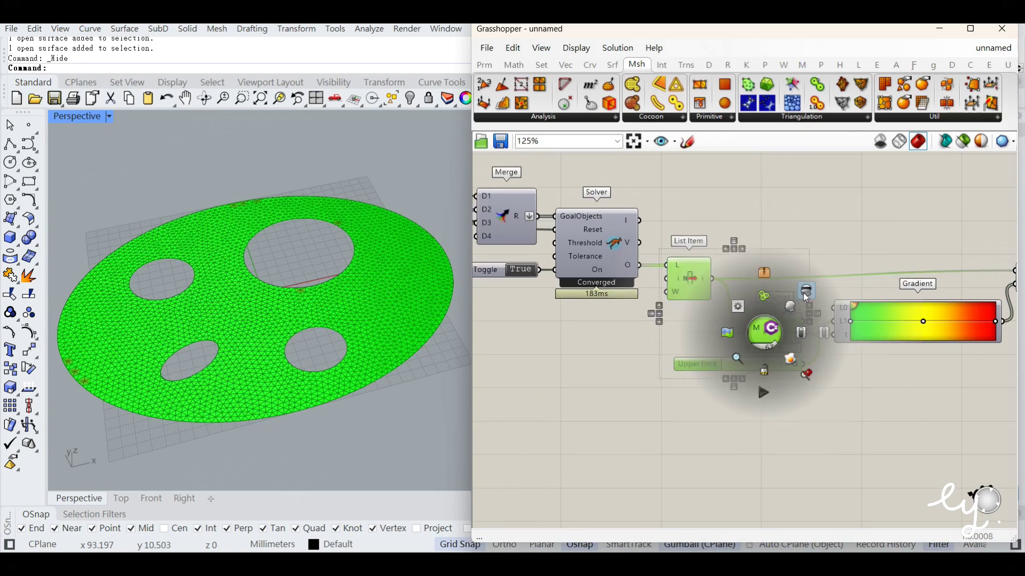
left_click(803, 297)
left_click(614, 325)
- Raise the largest hole's boundary curve vertically in two moves while the Solver runs
left_click(327, 287)
right_click_drag(327, 287, 311, 169)
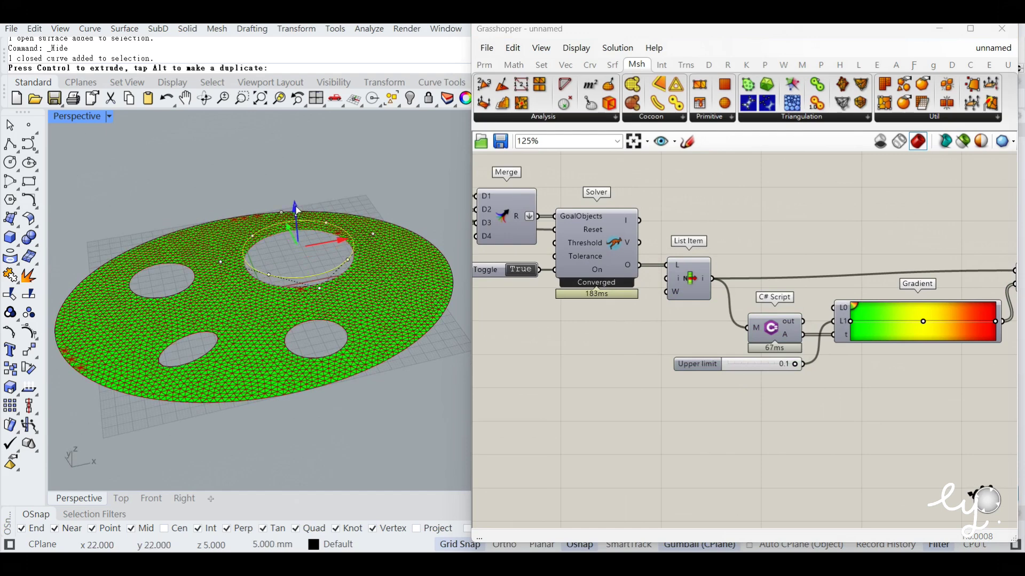
left_click_drag(295, 206, 295, 207)
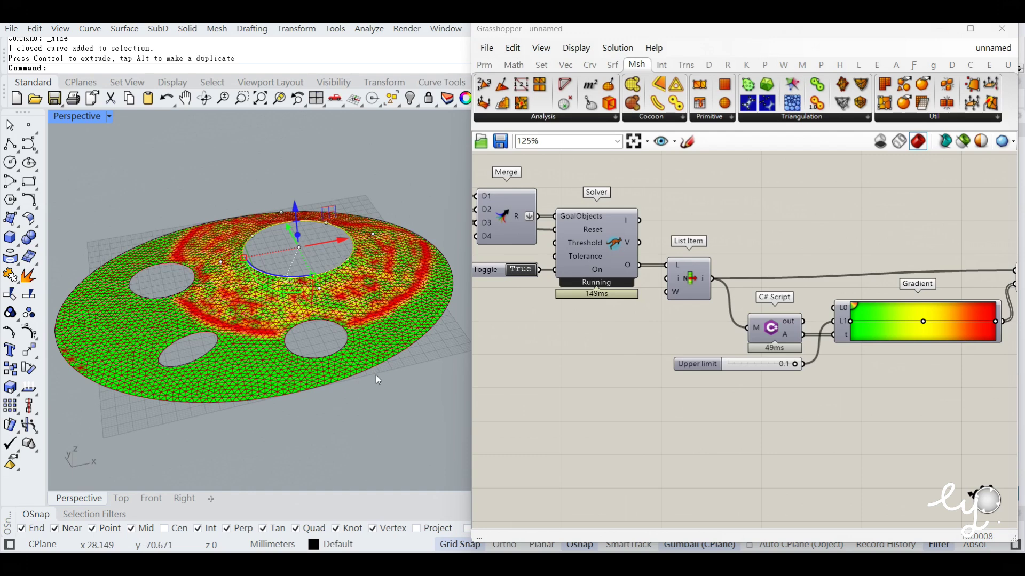
left_click_drag(295, 208, 292, 176)
- Lower the boundary curves of the left-hand hole and the front narrow elliptical hole vertically
left_click(185, 293)
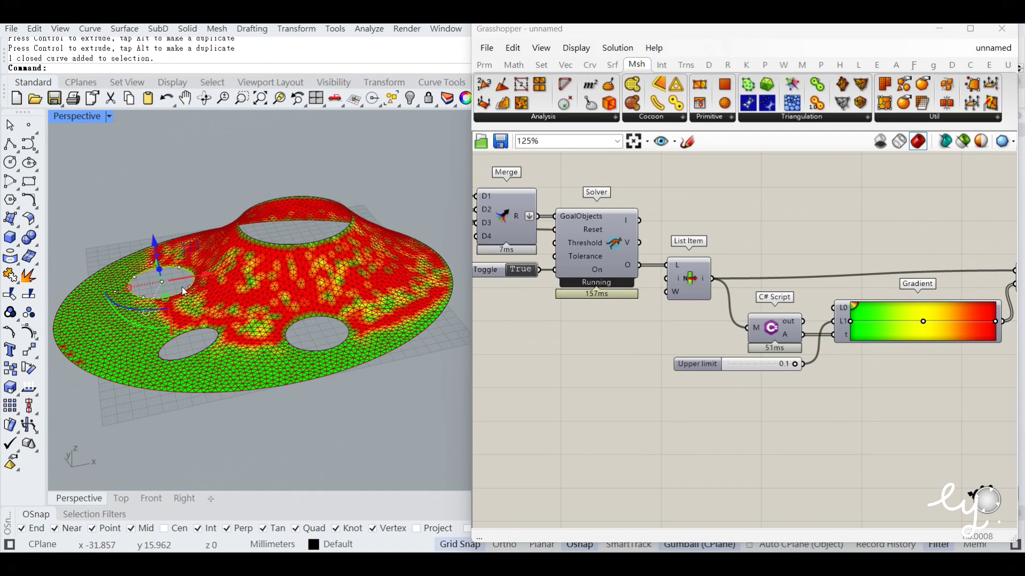
left_click_drag(154, 242, 158, 266)
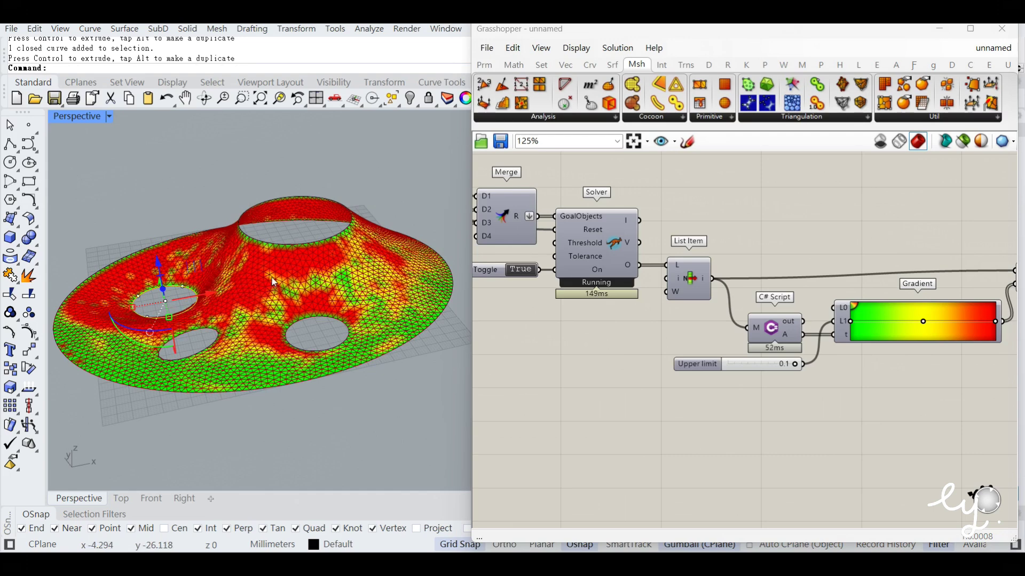
left_click(213, 362)
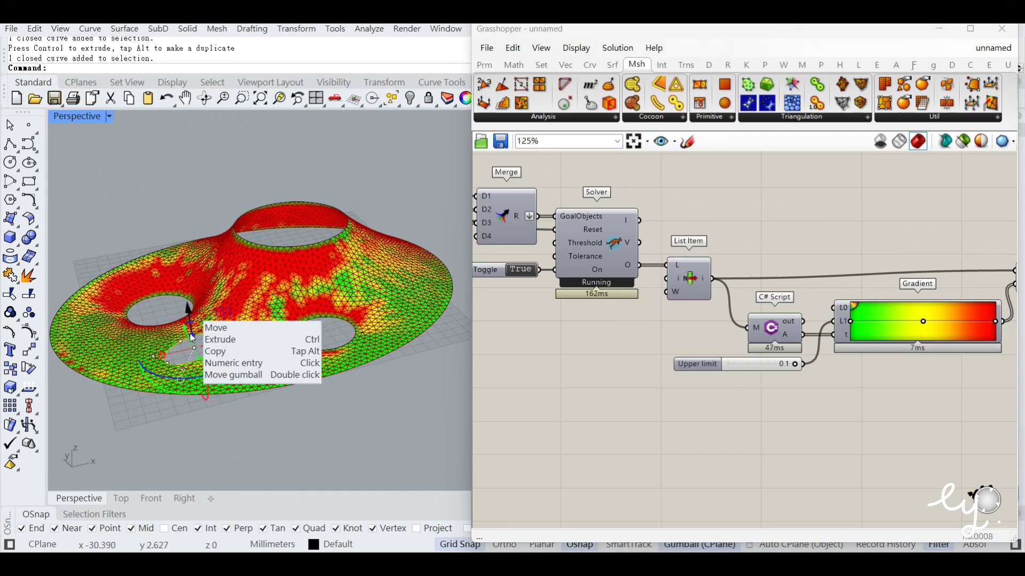
left_click_drag(193, 313, 195, 351)
left_click_drag(215, 298, 266, 408)
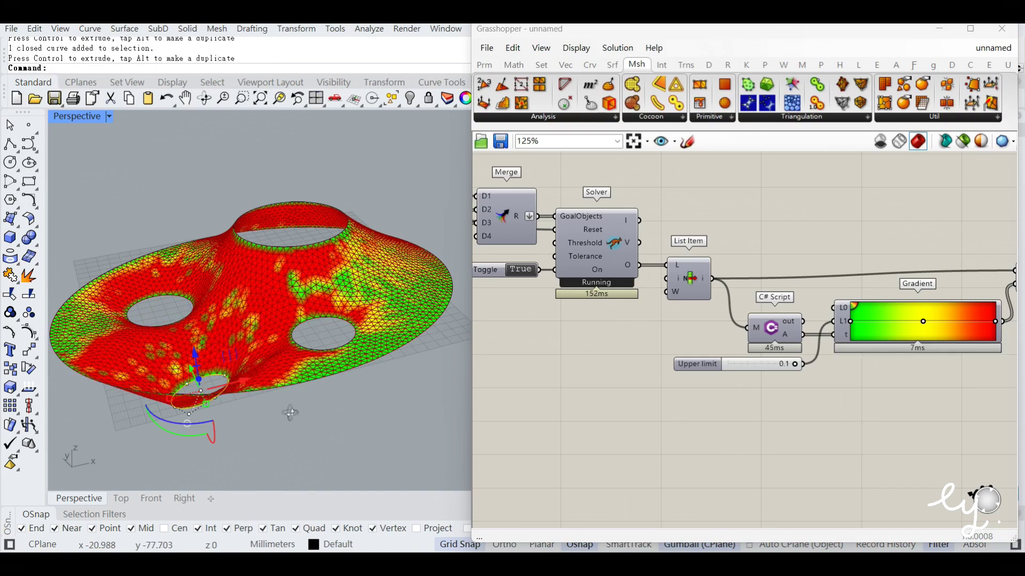
right_click_drag(315, 426, 300, 414)
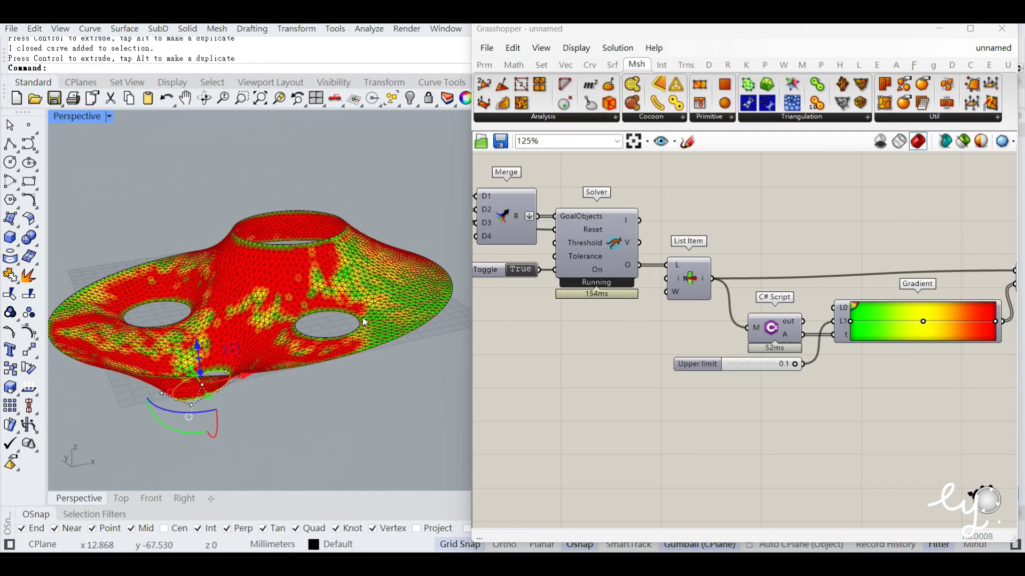
- Raise the right-hand front hole's boundary curve vertically, checking the relaxed mesh from different angles
left_click(353, 333)
left_click_drag(328, 285, 333, 276)
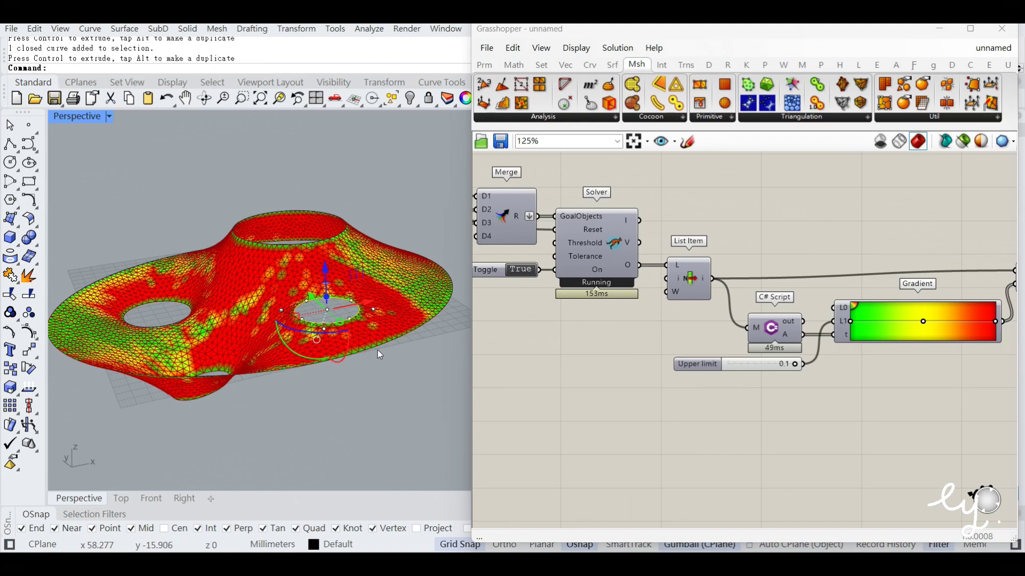
right_click_drag(357, 245, 390, 388)
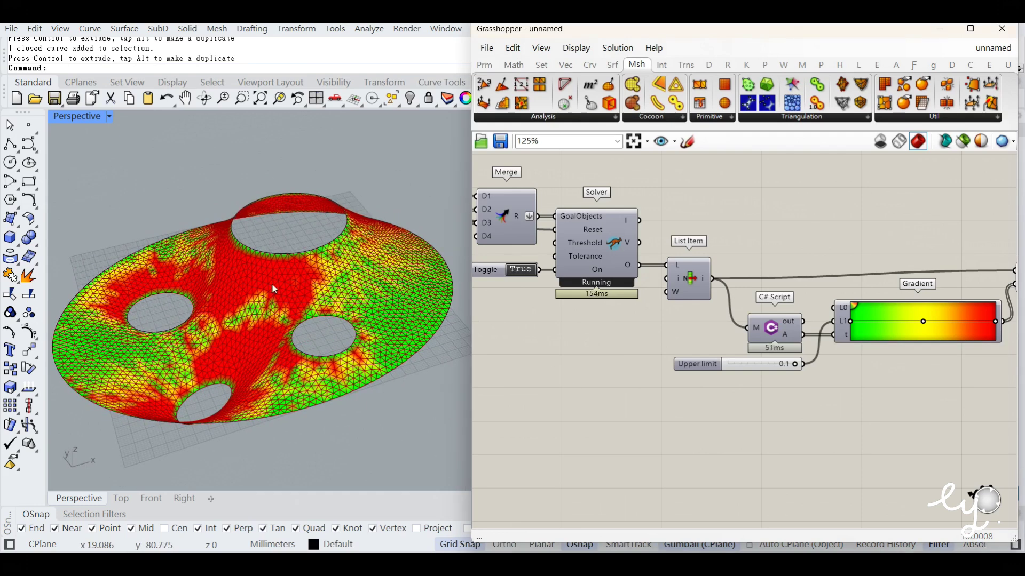
right_click_drag(292, 333, 305, 283)
right_click_drag(324, 374, 347, 294)
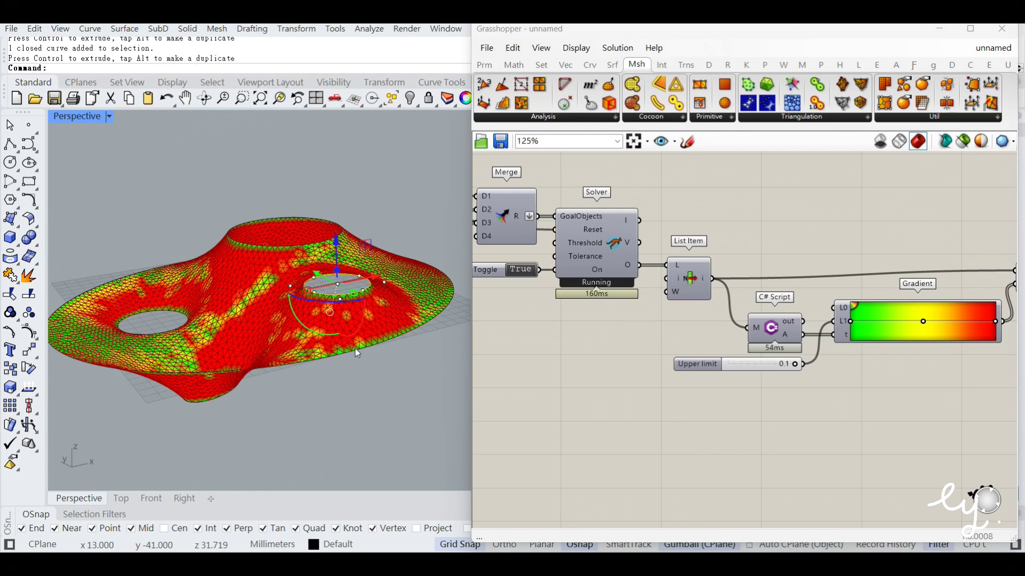
right_click_drag(355, 348, 357, 347)
- Tilt the right-hand hole's boundary curve by rotating it, raise it a little further and deselect it
left_click_drag(322, 335, 314, 327)
right_click_drag(384, 355, 276, 326)
left_click_drag(275, 324, 265, 309)
left_click_drag(324, 245, 333, 232)
mouse_move(304, 419)
right_mouse_down()
mouse_move(249, 317)
mouse_move(275, 377)
mouse_move(320, 421)
right_mouse_up()
left_click(434, 395)
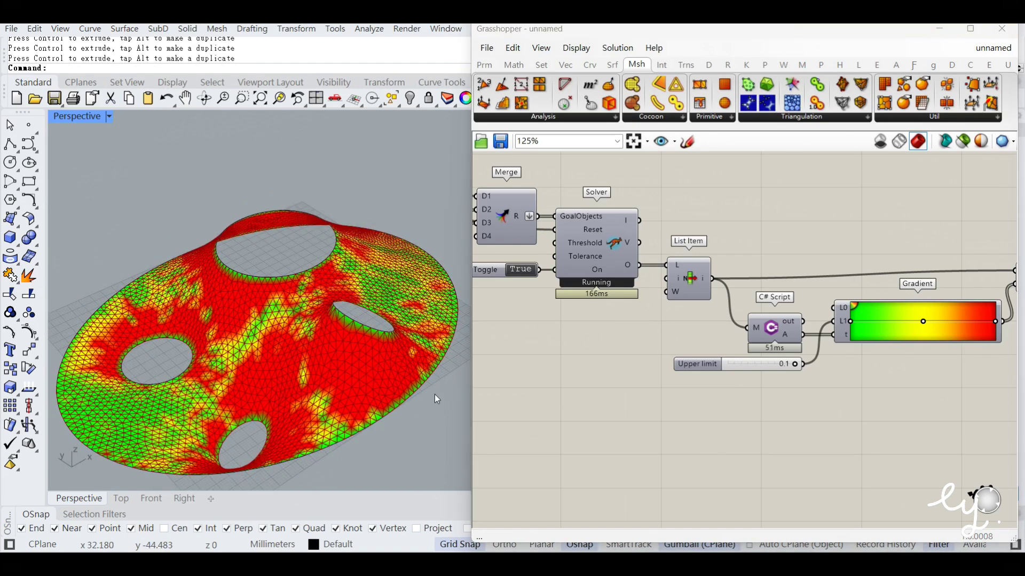
- Turn off the Mesh Colours preview and turn List Item's preview back on to show the uncoloured mesh
left_click(523, 271)
right_click_drag(722, 305, 592, 307)
left_click(914, 276)
middle_click(915, 275)
left_click(947, 242)
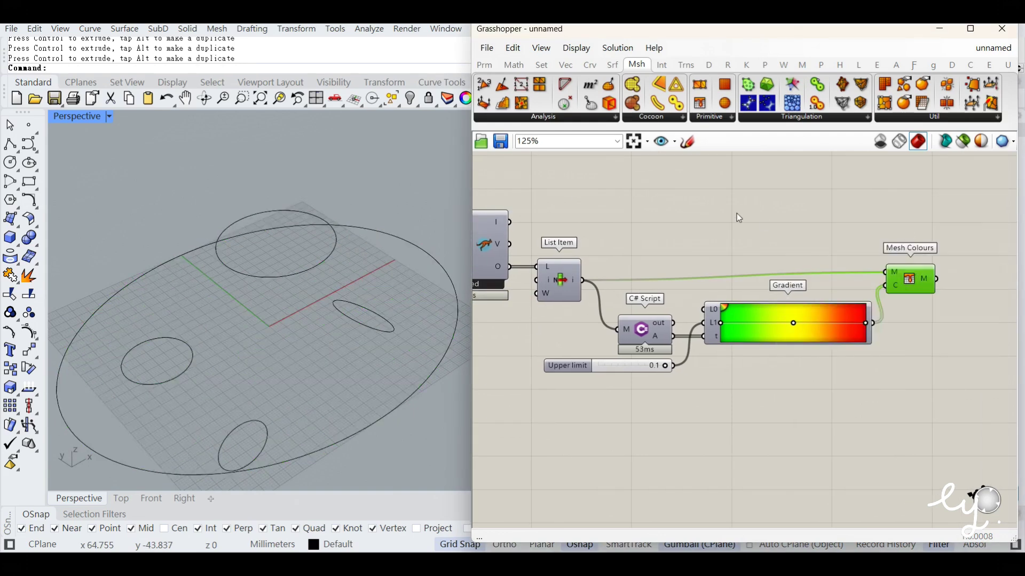
left_click(572, 283)
middle_click(569, 287)
left_click(598, 257)
left_click(647, 224)
mouse_move(358, 416)
right_mouse_down()
mouse_move(355, 389)
mouse_move(374, 407)
right_mouse_up()
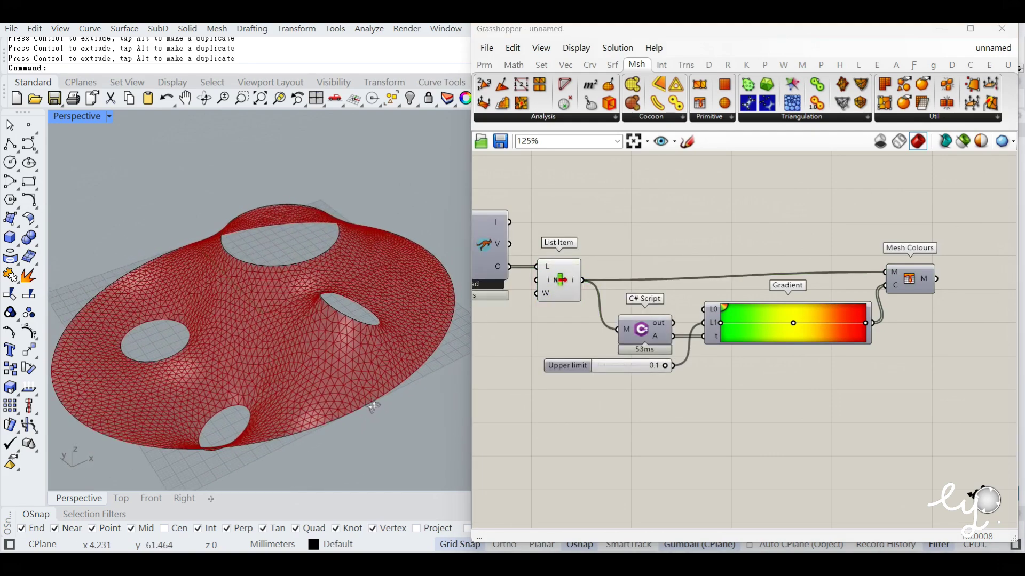